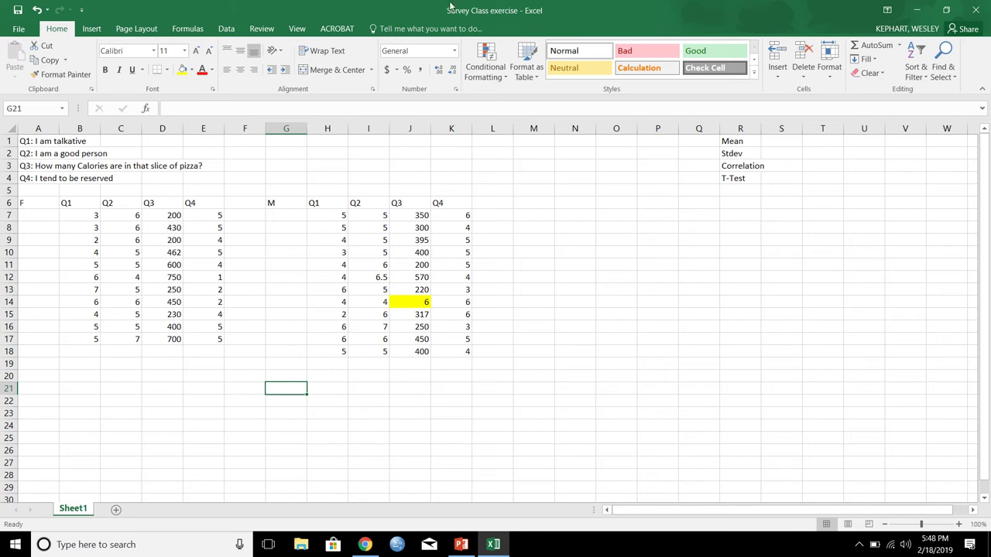
# Switch to Chrome and find Survey Class exercise.xlsx in the course's Project outline and instructions module.
pyautogui.click(460, 544)
pyautogui.click(460, 544)
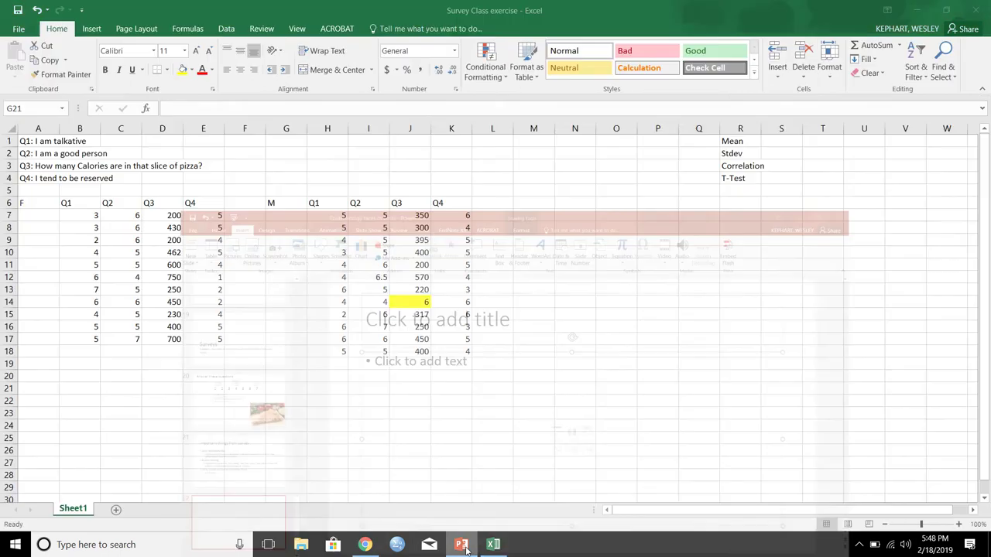
pyautogui.click(364, 544)
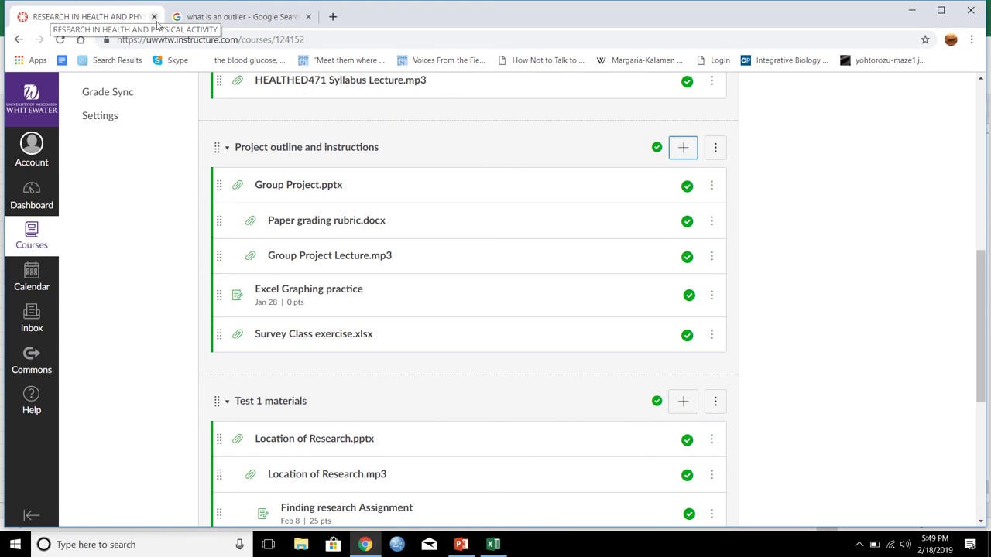
pyautogui.scroll(10, 234, 331)
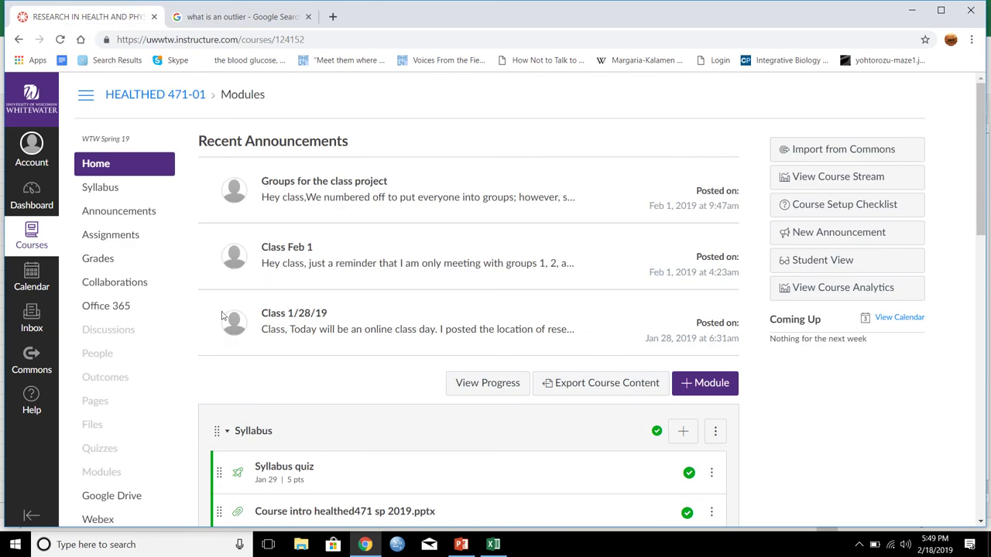
pyautogui.scroll(-6, 235, 331)
pyautogui.scroll(-1, 219, 335)
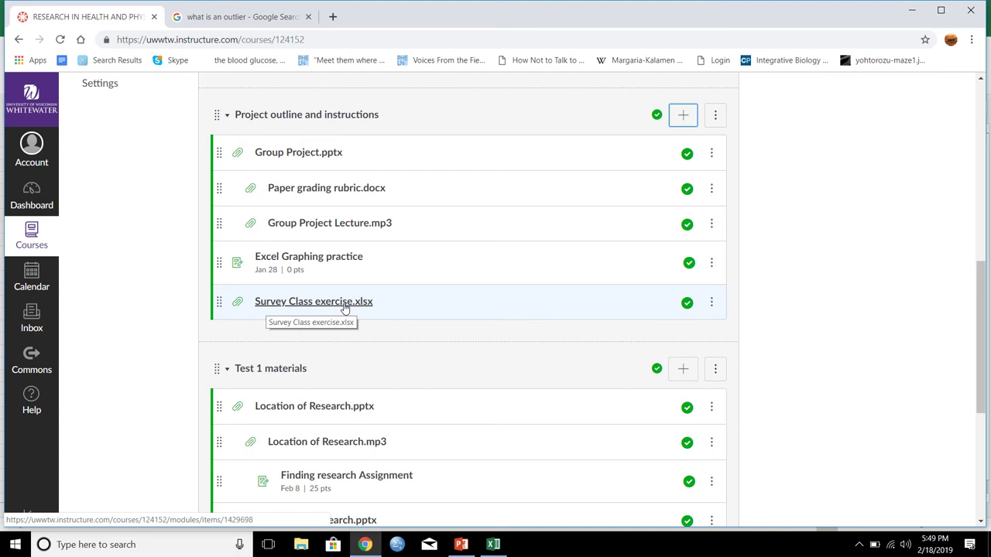
# Return to the Excel workbook and review the statistics listed in column R and the four survey questions in A1:A4.
pyautogui.click(493, 544)
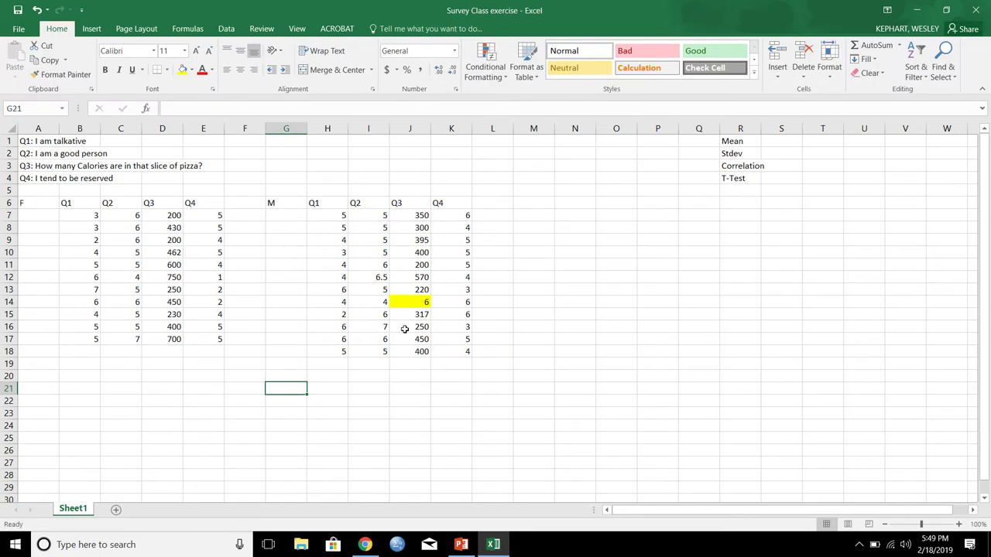
pyautogui.moveTo(732, 143); pyautogui.dragTo(731, 178)
pyautogui.click(653, 191)
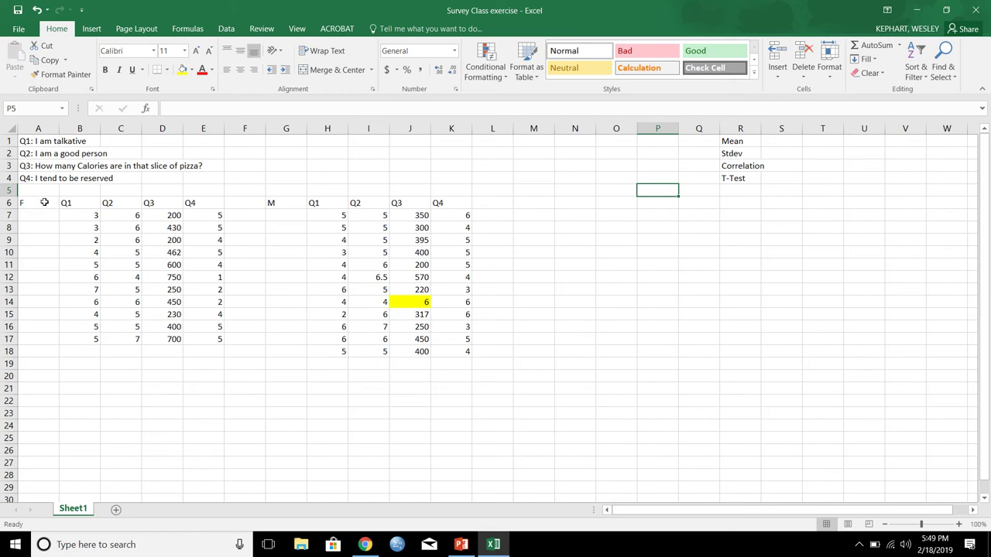
pyautogui.moveTo(39, 142); pyautogui.dragTo(38, 191)
pyautogui.click(36, 146)
pyautogui.click(35, 154)
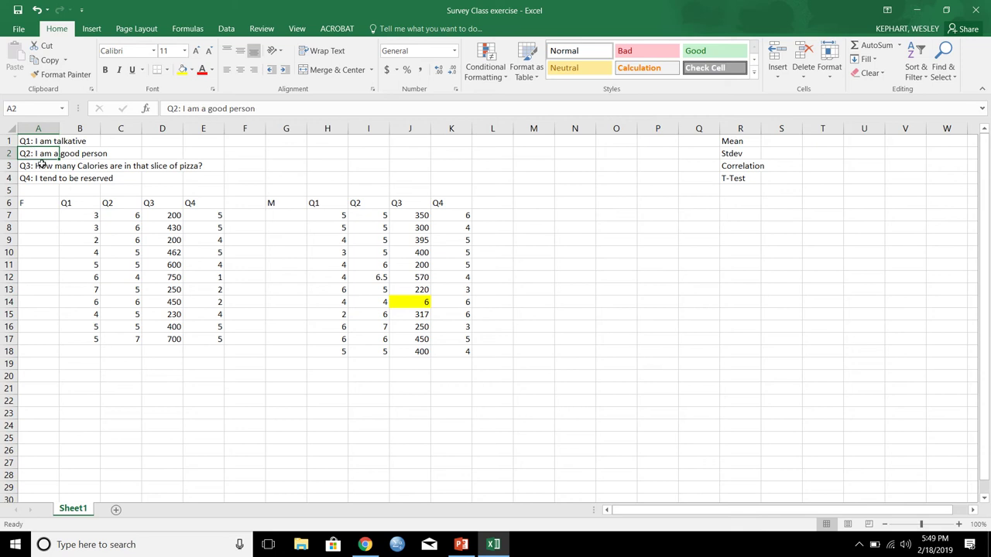
pyautogui.click(41, 167)
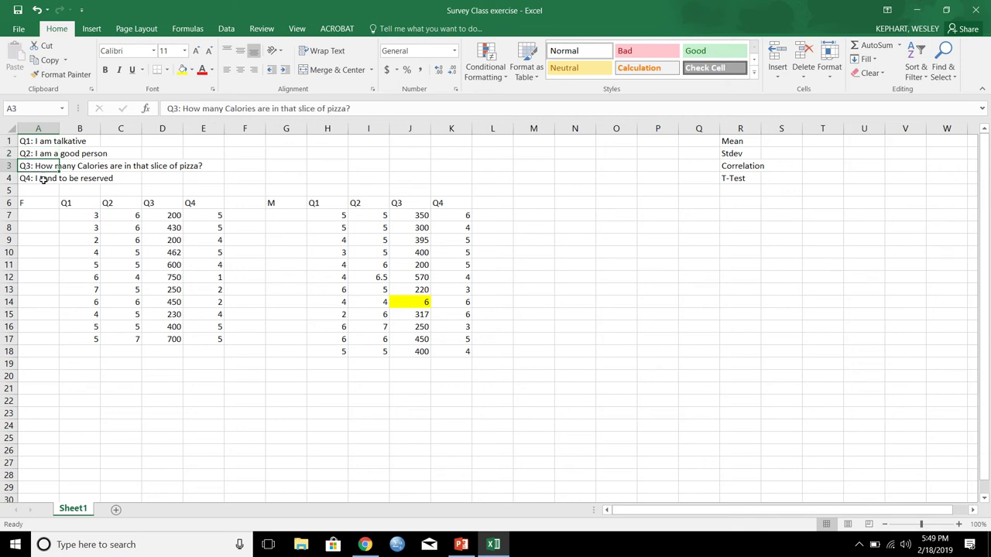
pyautogui.click(44, 179)
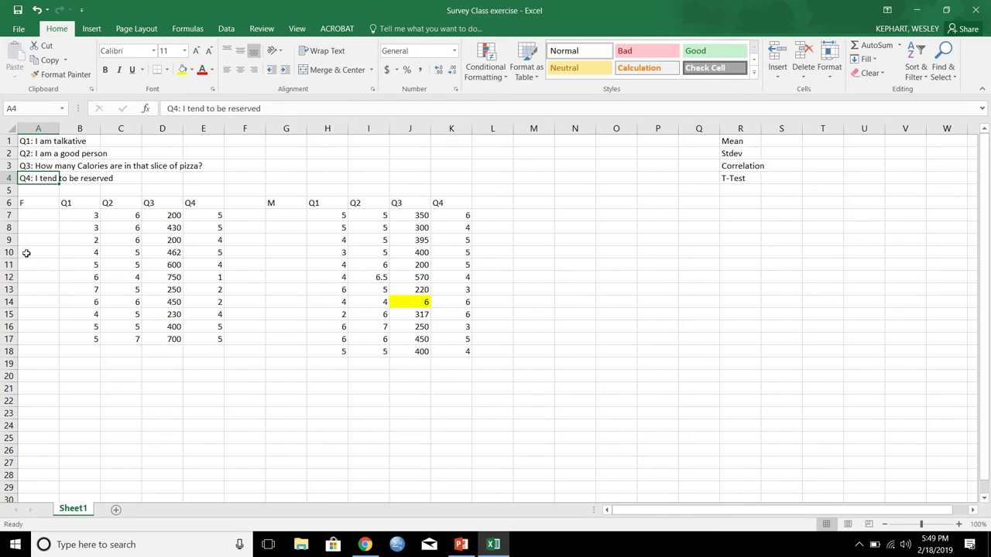
# Enter the row label Mean in cell A20, below the F group's data.
pyautogui.click(34, 375)
pyautogui.write('=')
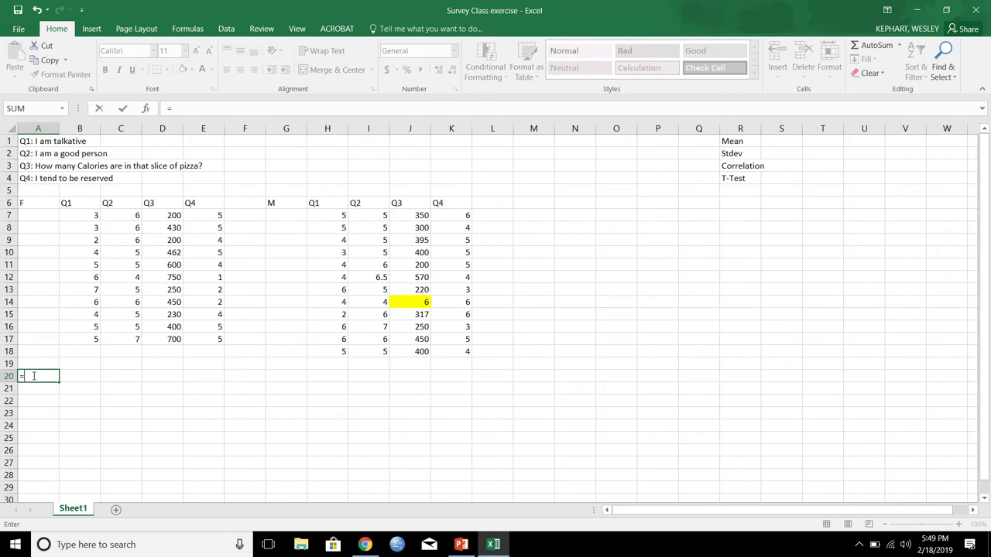
pyautogui.press('Escape')
pyautogui.write('Mean')
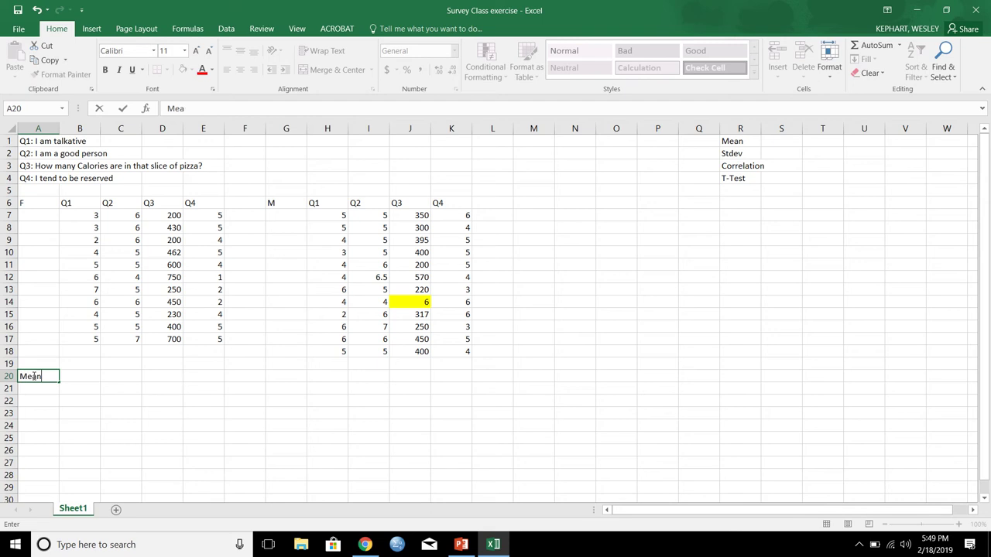
pyautogui.press('Tab')
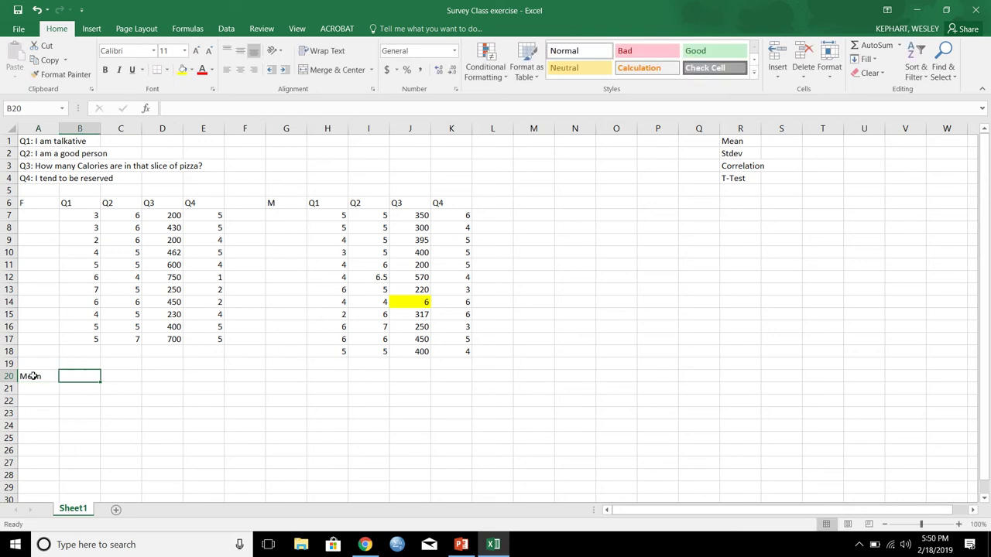
# Calculate the average of B7:B17 in B20 with the AVERAGE function and fill the formula across to E20.
pyautogui.write('=')
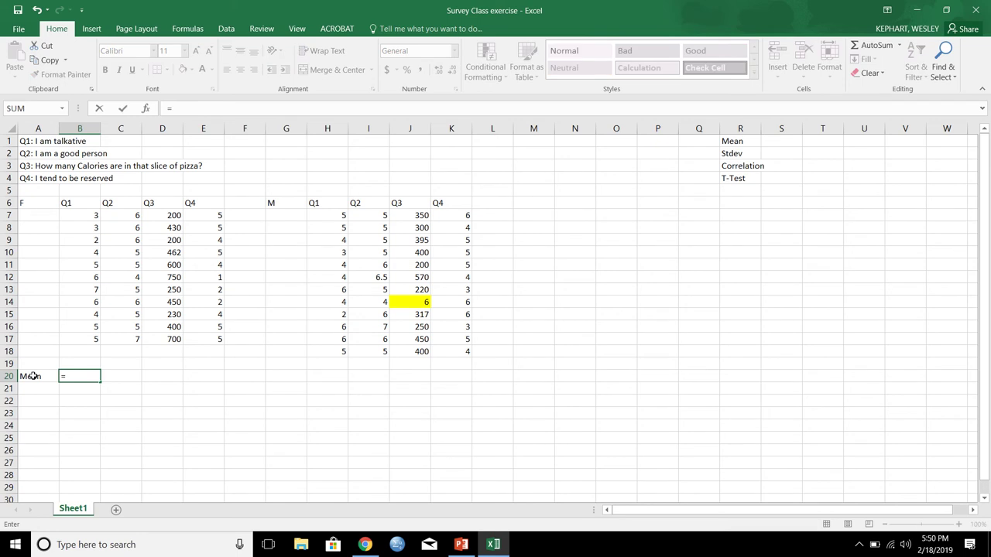
pyautogui.write('average')
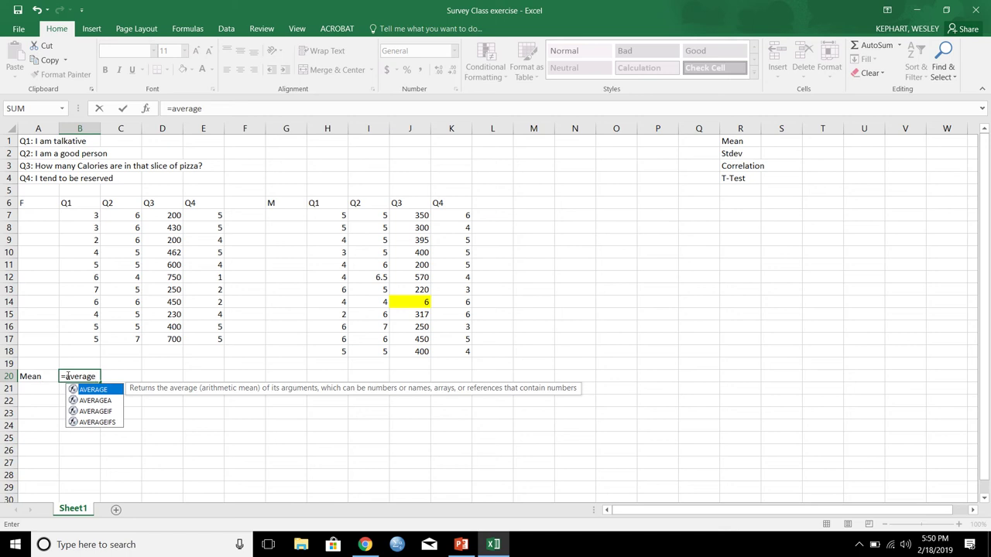
pyautogui.write('(')
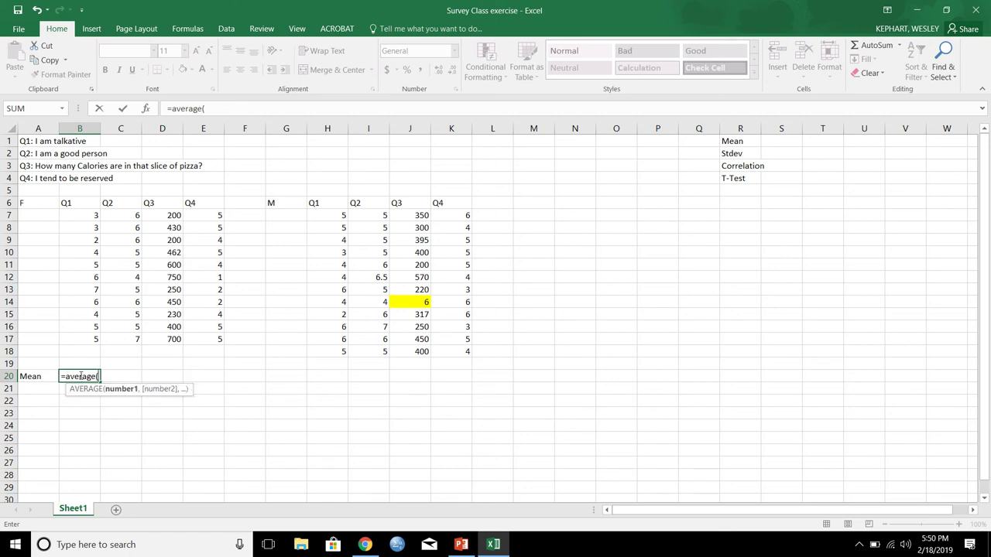
pyautogui.moveTo(88, 216); pyautogui.dragTo(88, 338)
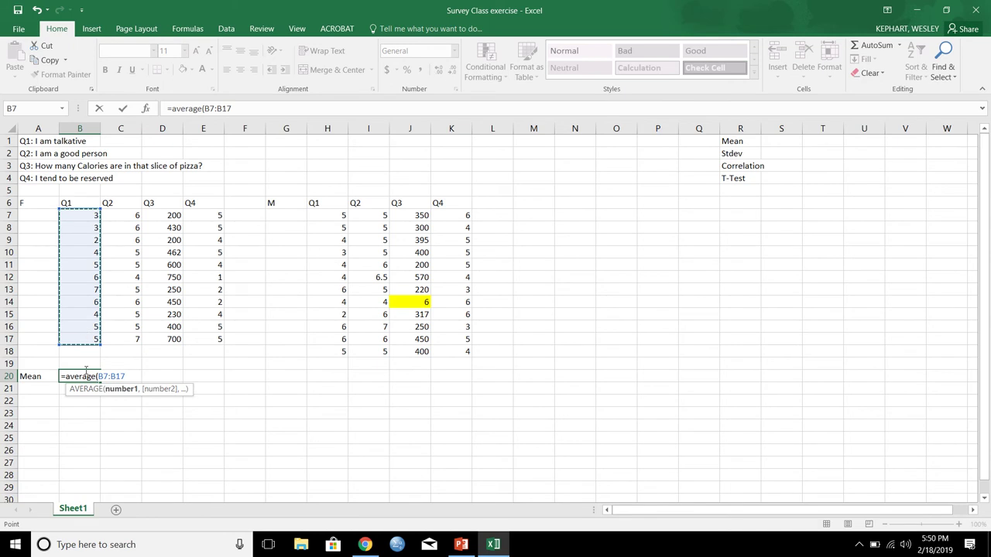
pyautogui.press('Return')
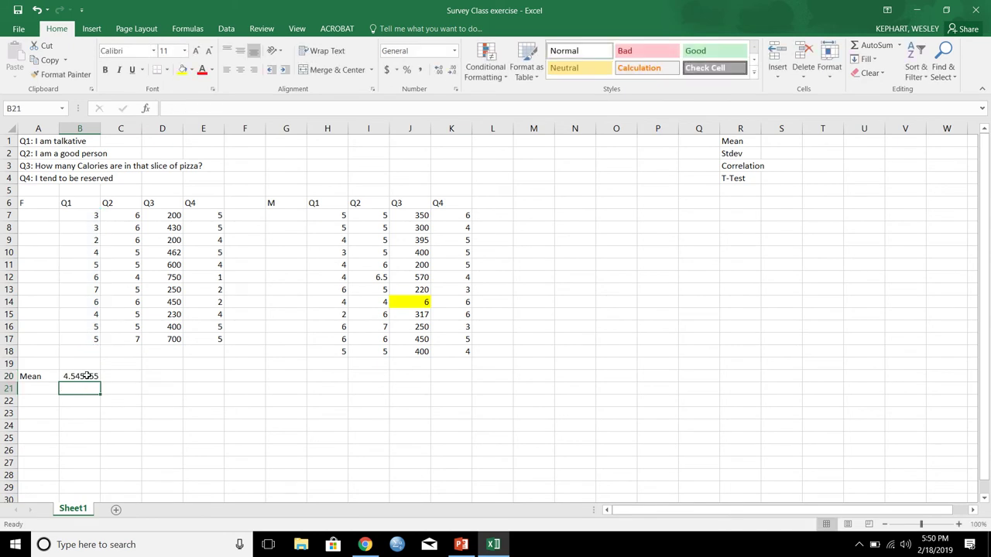
pyautogui.click(88, 376)
pyautogui.moveTo(101, 383); pyautogui.dragTo(204, 378)
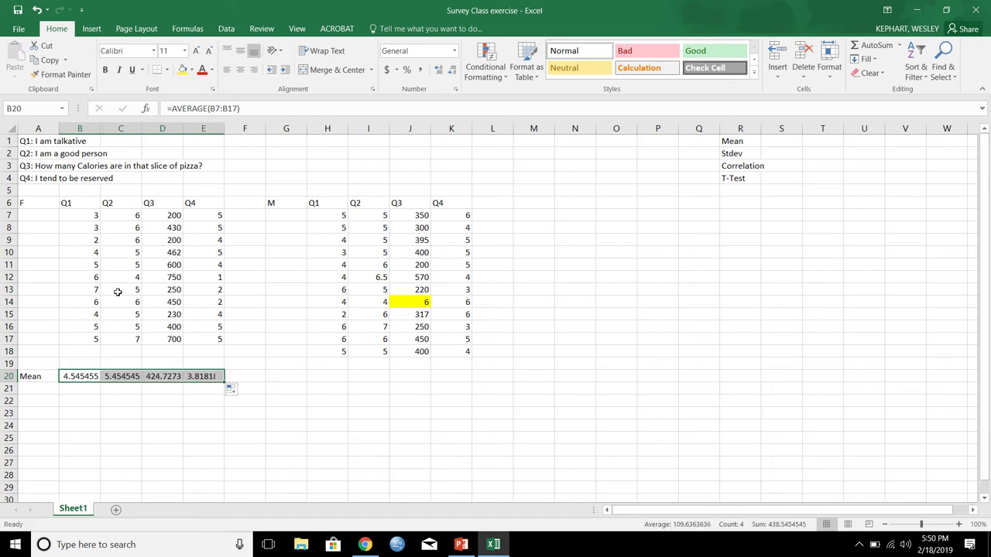
# Format the F group's means in B20:E20 to show two decimal places.
pyautogui.click(39, 202)
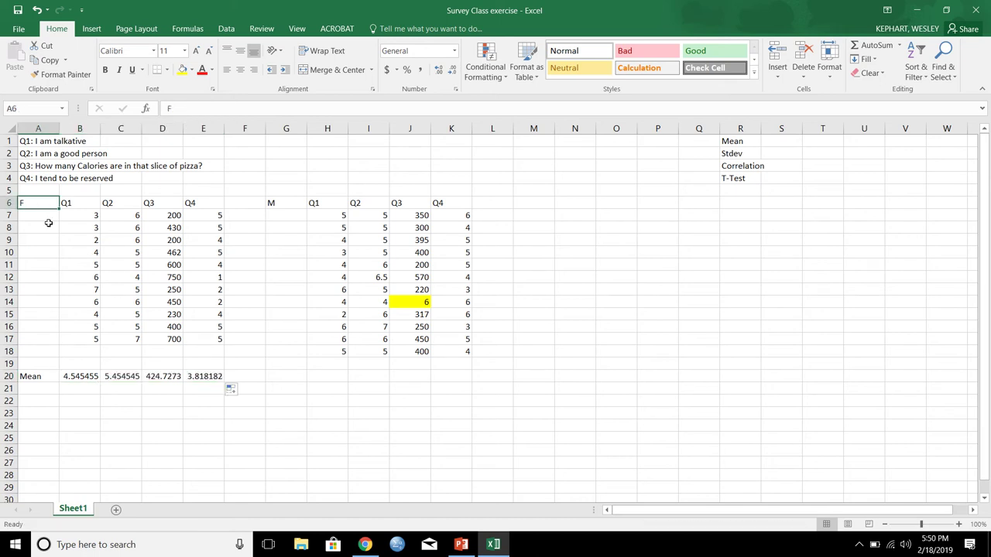
pyautogui.click(73, 378)
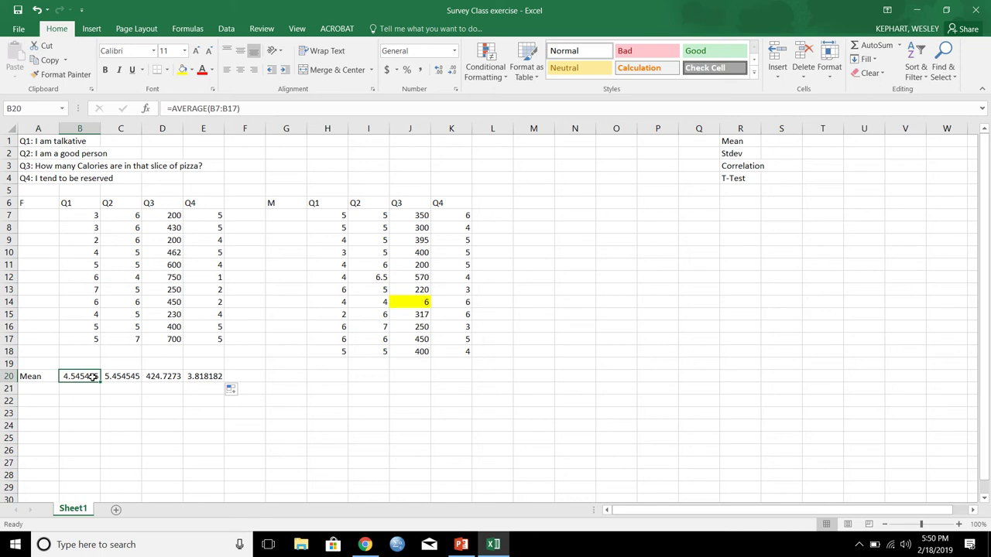
pyautogui.moveTo(92, 376); pyautogui.dragTo(198, 379)
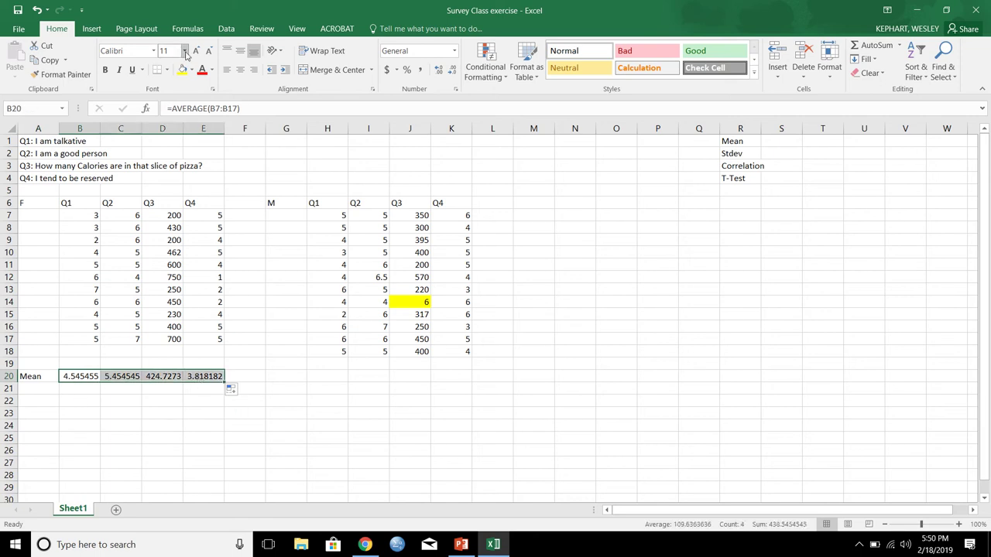
pyautogui.click(452, 71)
pyautogui.click(452, 72)
pyautogui.click(452, 72)
pyautogui.click(452, 71)
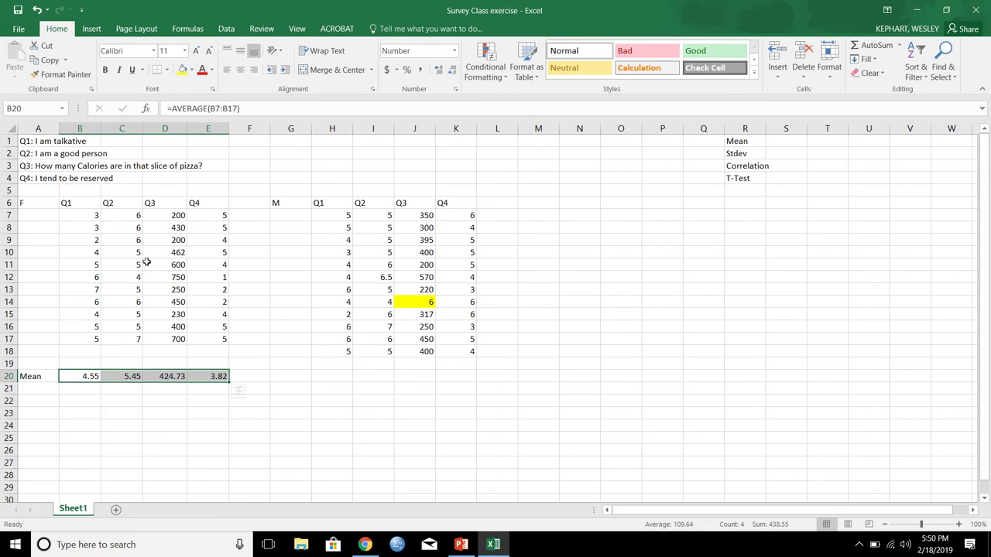
# Review the F group's Q1 mean together with its responses in B7:B17 and the Q1 question text.
pyautogui.click(123, 353)
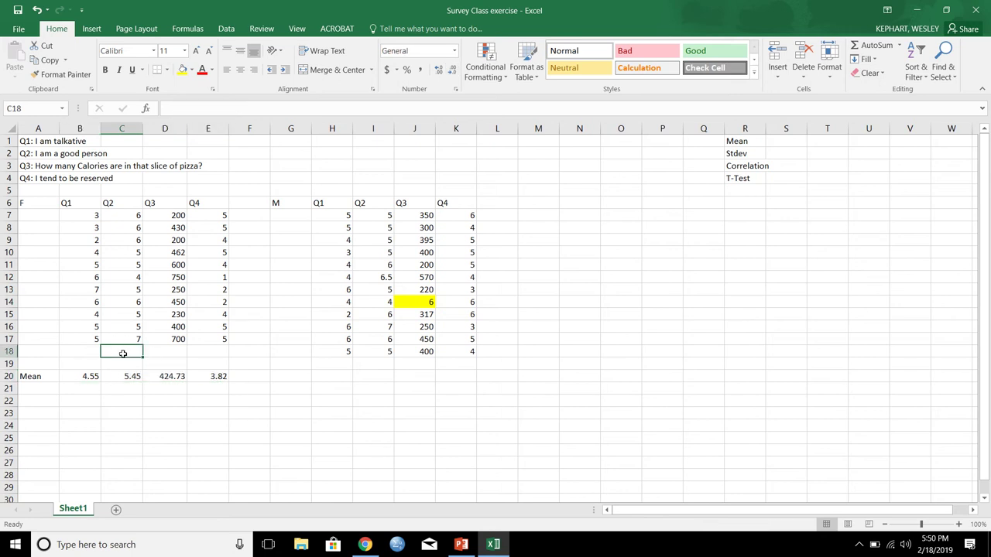
pyautogui.click(87, 376)
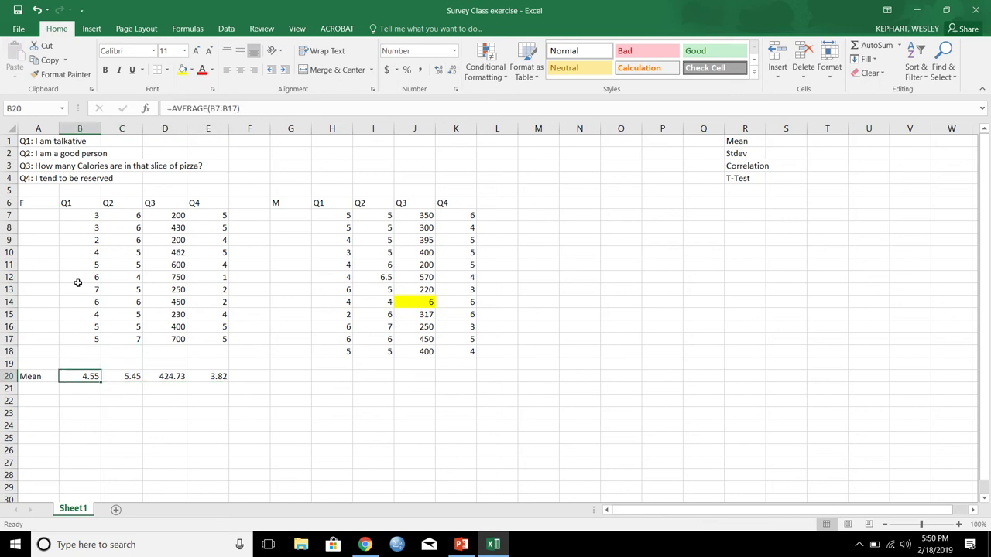
pyautogui.moveTo(84, 217); pyautogui.dragTo(87, 337)
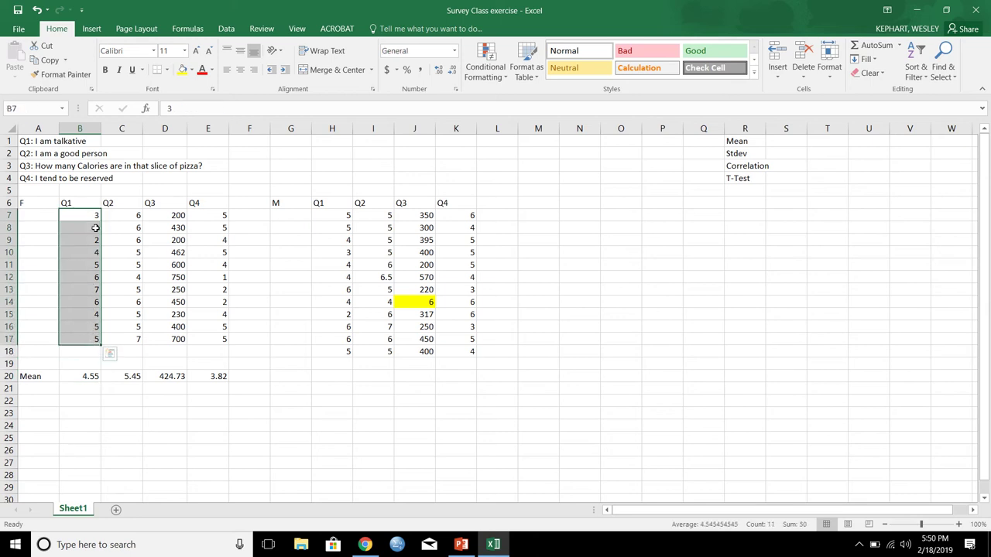
pyautogui.click(35, 137)
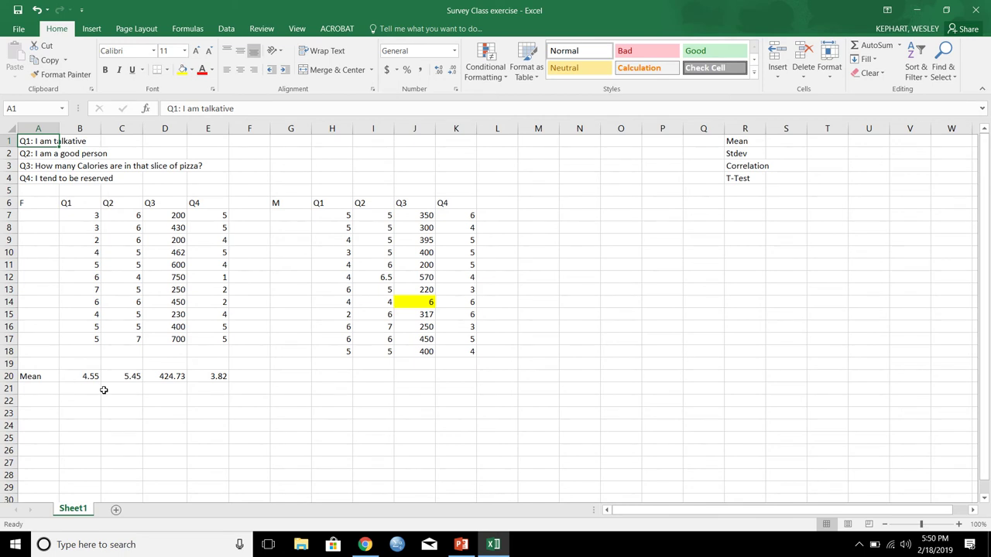
# Calculate the average of H7:H18 in H20 with the AVERAGE function and fill the formula across to K20.
pyautogui.click(334, 376)
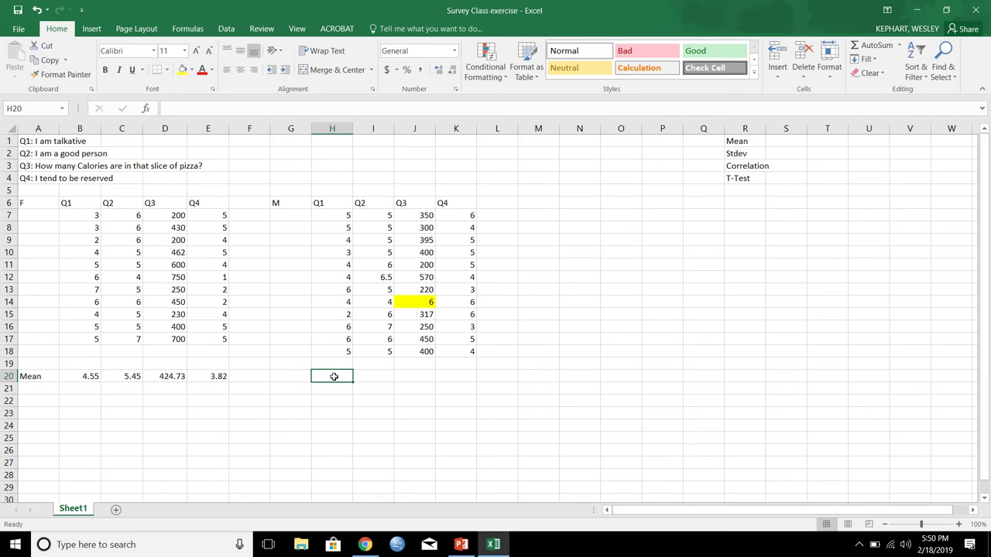
pyautogui.write('=')
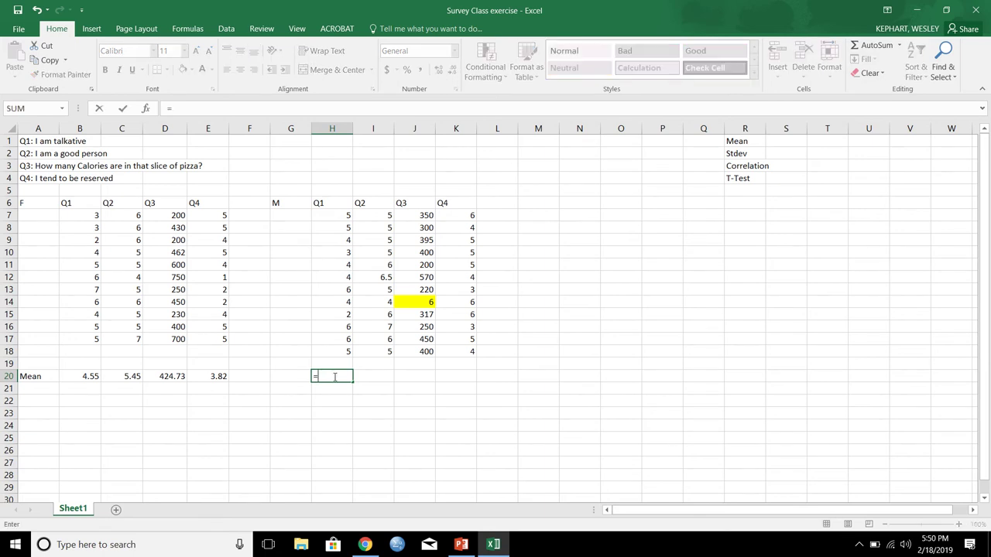
pyautogui.write('average(')
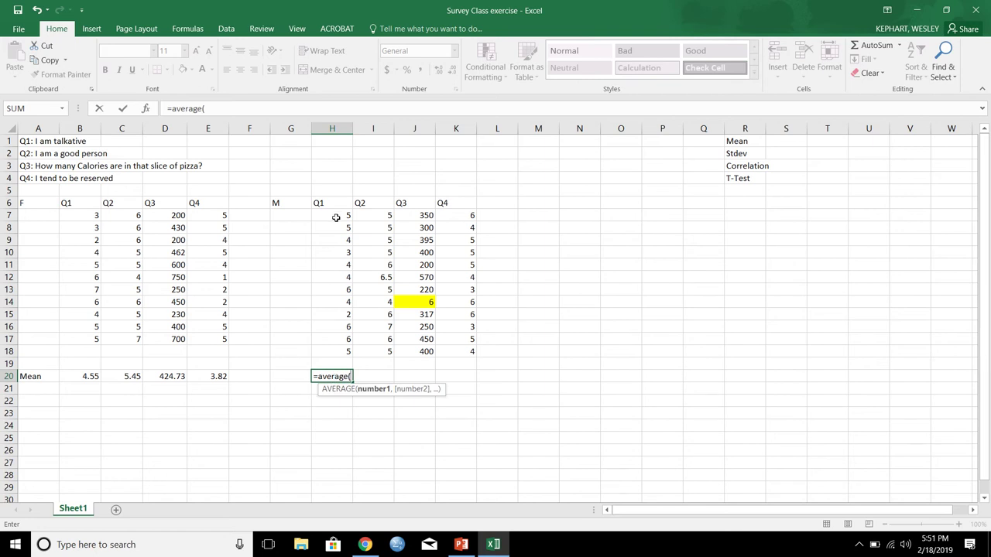
pyautogui.moveTo(336, 215); pyautogui.dragTo(334, 350)
pyautogui.press('Return')
pyautogui.click(338, 376)
pyautogui.moveTo(351, 382); pyautogui.dragTo(479, 387)
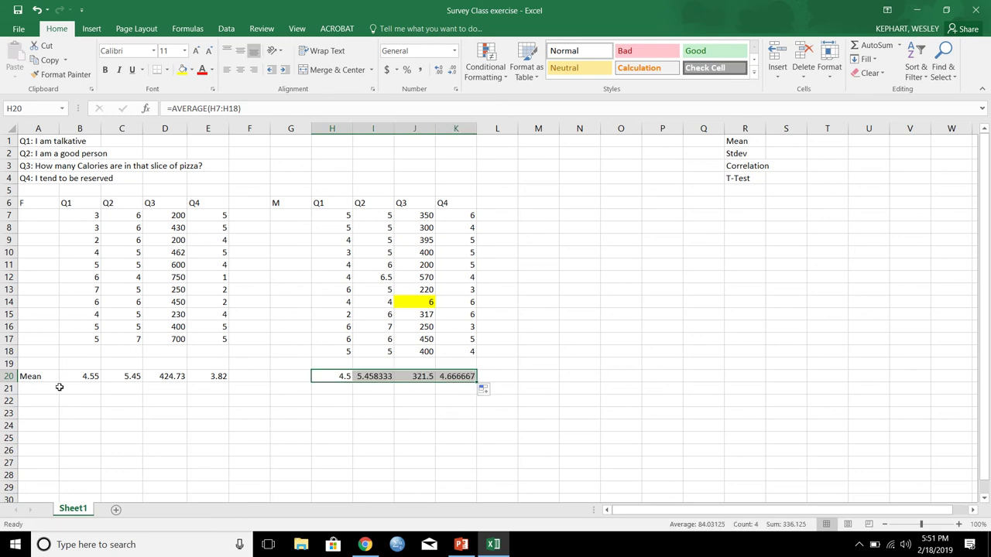
# Compare the F group's means with the M group's means for Q1 and Q2 in row 20.
pyautogui.click(144, 376)
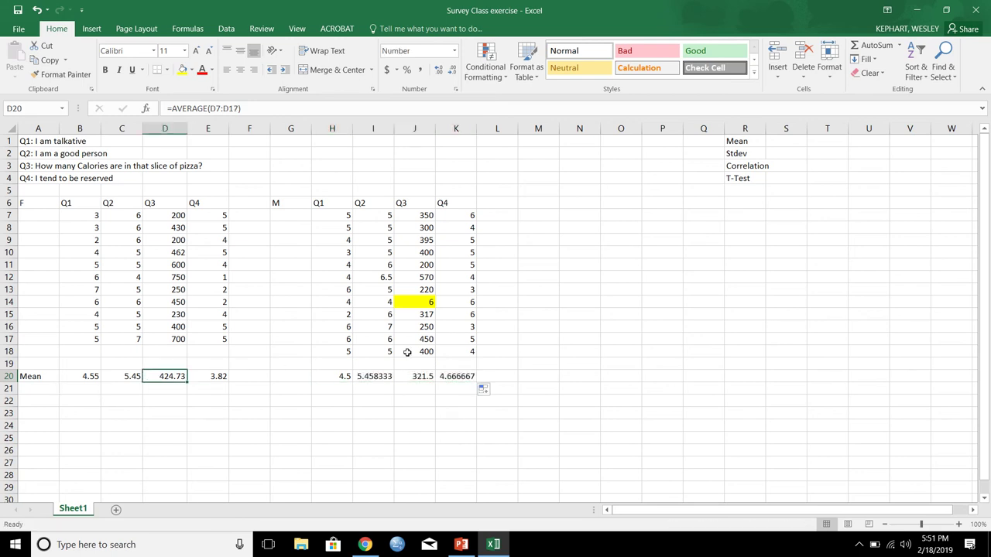
pyautogui.click(87, 375)
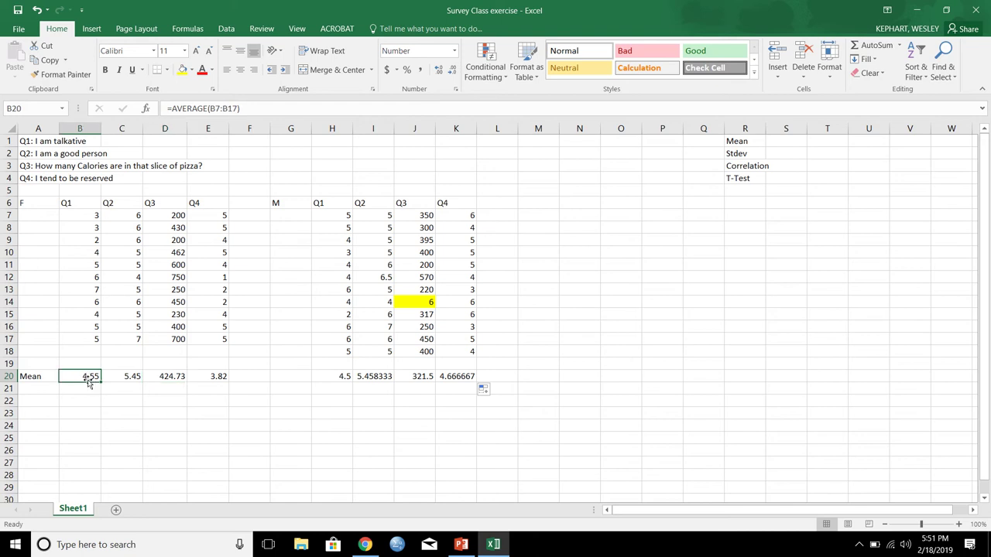
pyautogui.click(339, 377)
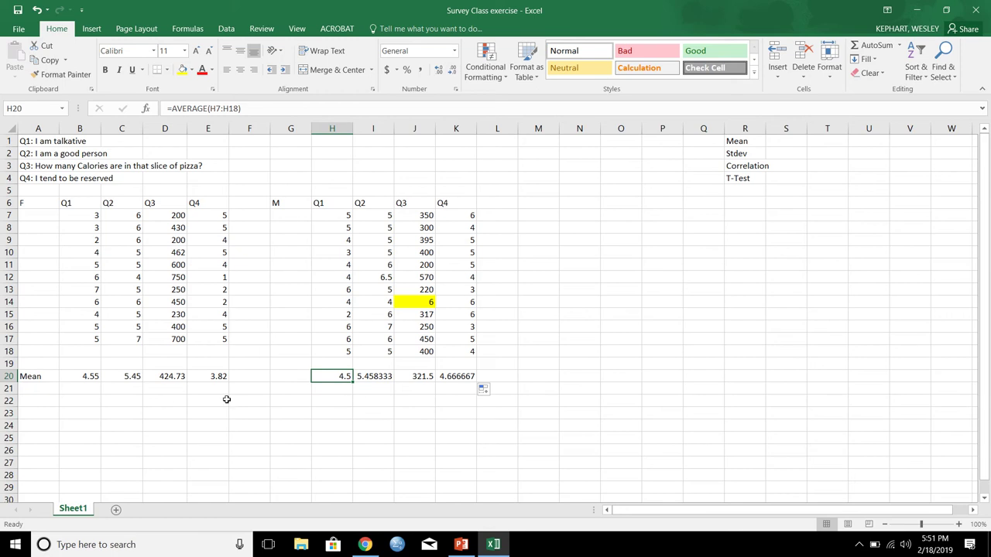
pyautogui.click(118, 376)
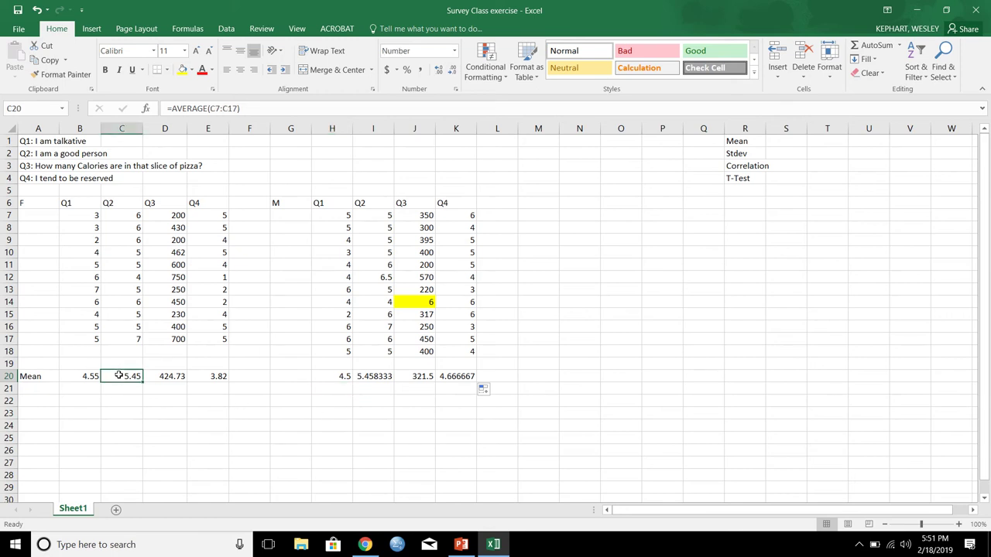
pyautogui.click(383, 377)
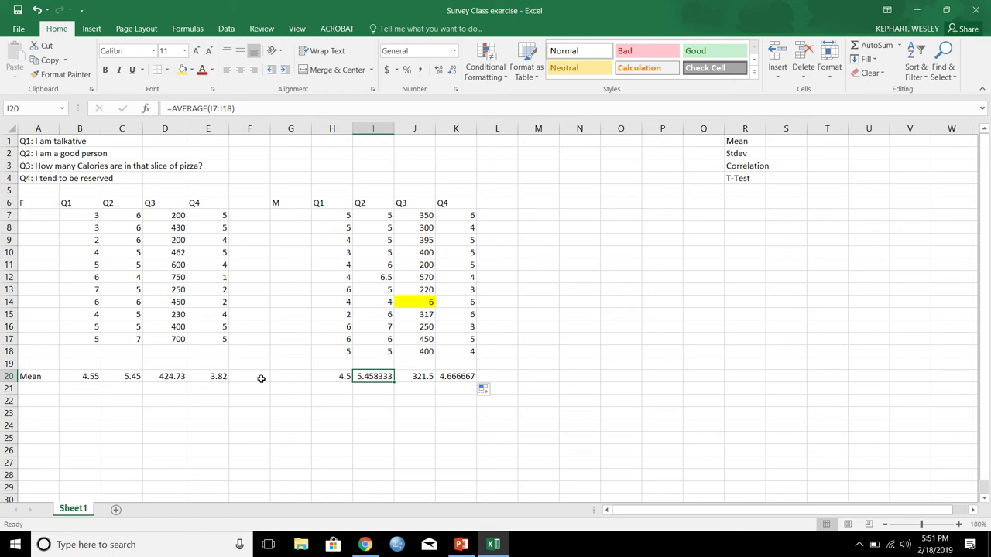
# Compare the F group's Q3 mean and its responses in D7:D17 with the M group's Q3 mean in J20.
pyautogui.click(160, 378)
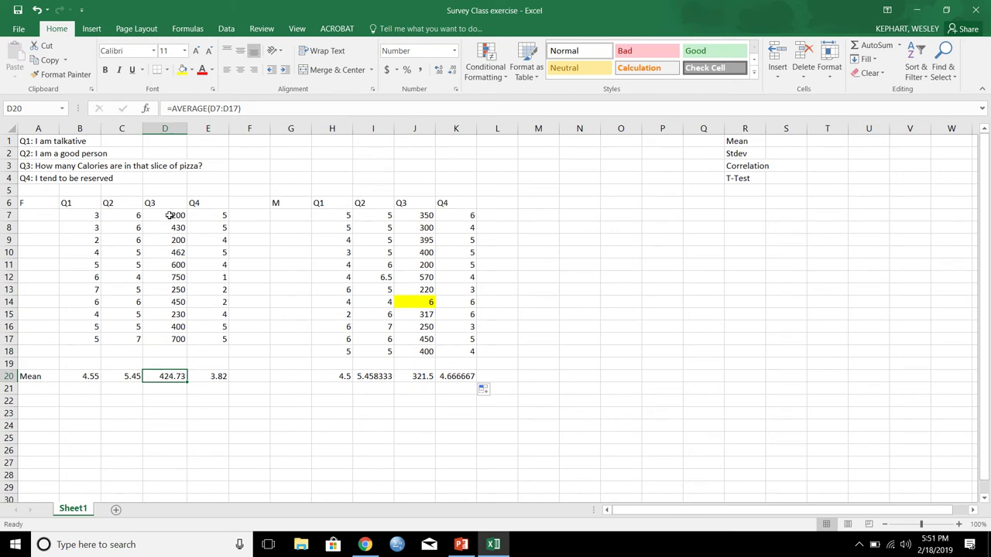
pyautogui.moveTo(168, 215); pyautogui.dragTo(174, 341)
pyautogui.click(174, 375)
pyautogui.click(414, 376)
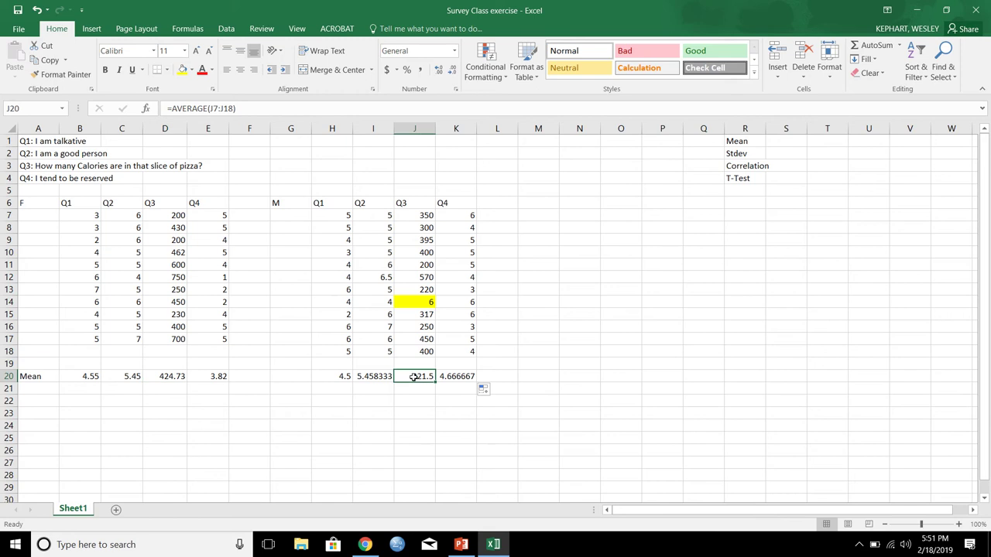
# Change the M group's highlighted Q3 response in J14 to 600 and compare both groups' Q3 means.
pyautogui.click(424, 300)
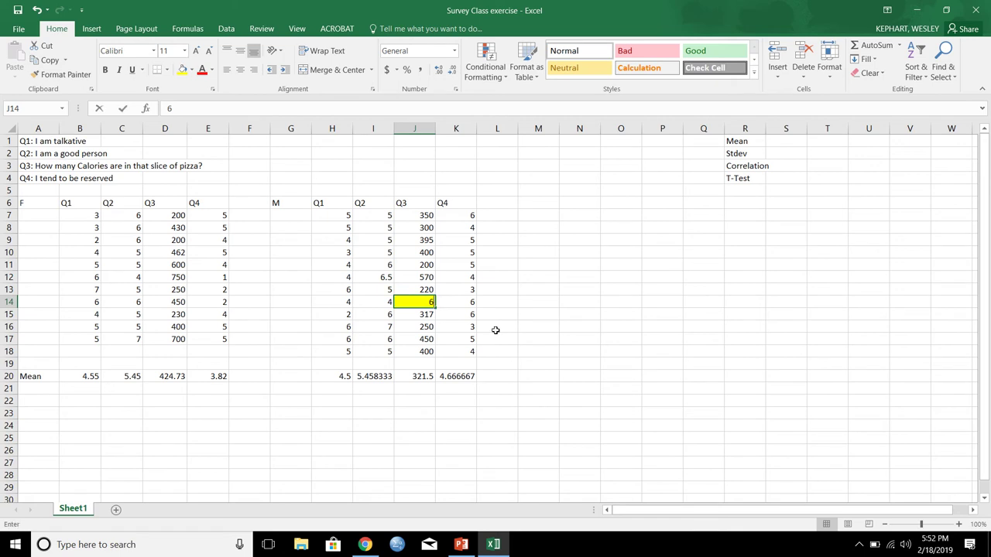
pyautogui.write('6')
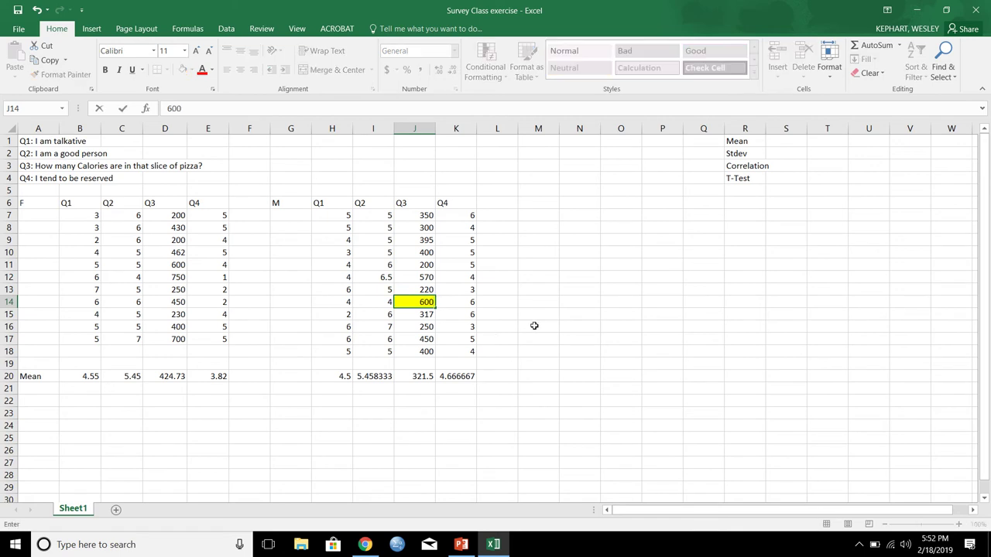
pyautogui.press('Return')
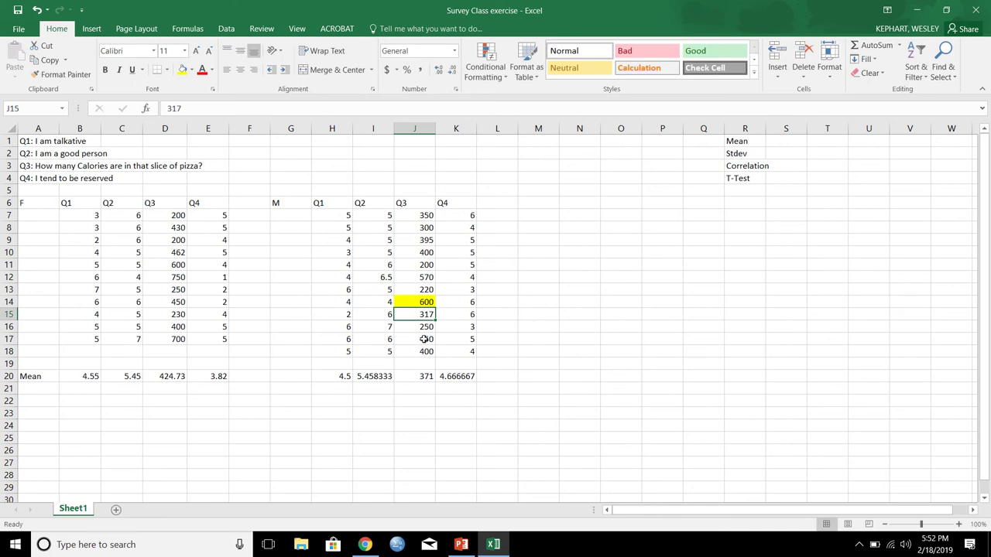
pyautogui.click(424, 377)
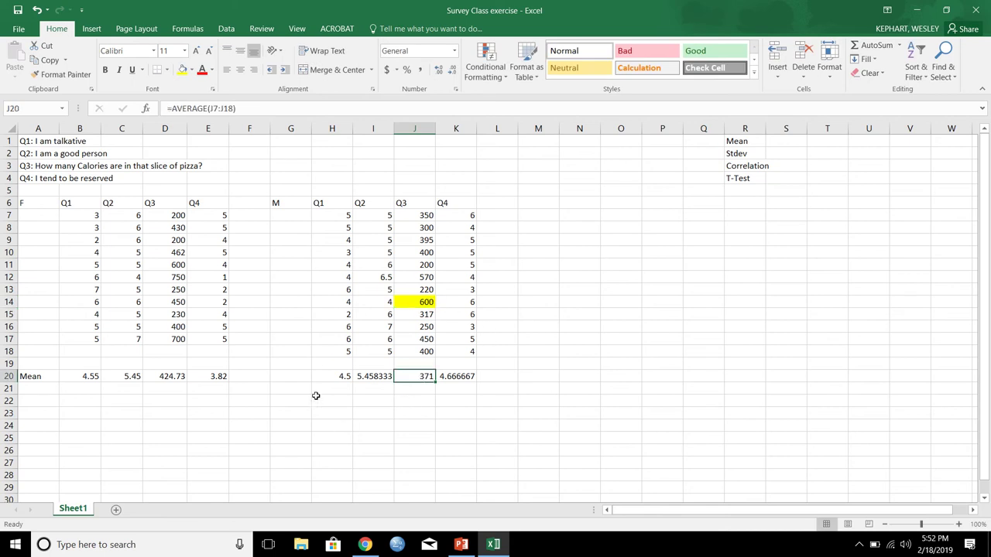
pyautogui.click(162, 377)
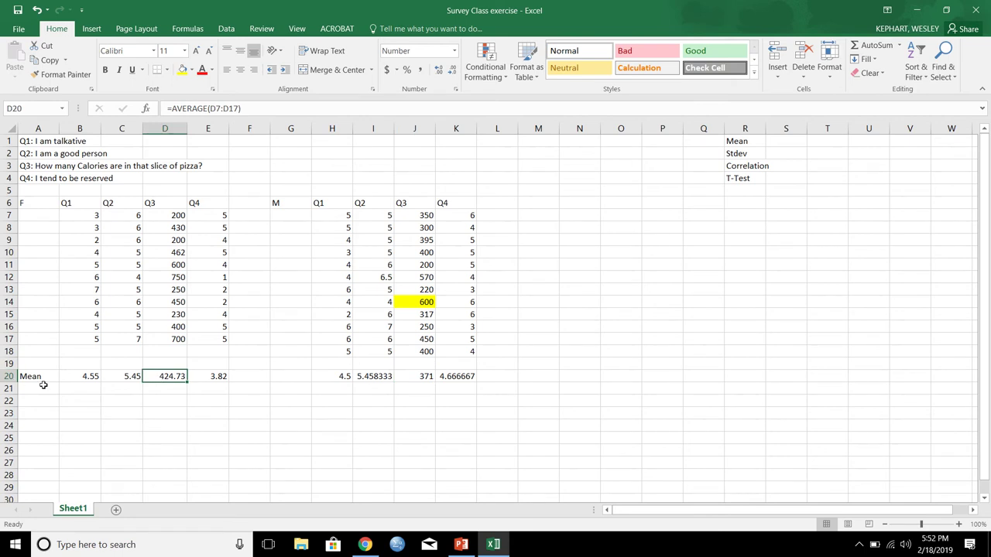
# Enter the row label "Stdev" in A21, directly below the Mean label.
pyautogui.click(44, 391)
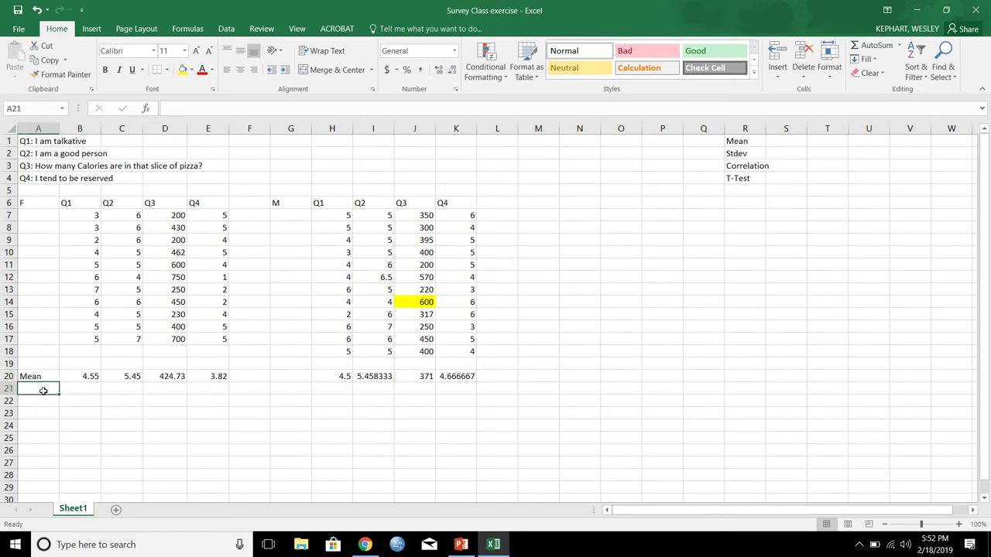
pyautogui.write('Std')
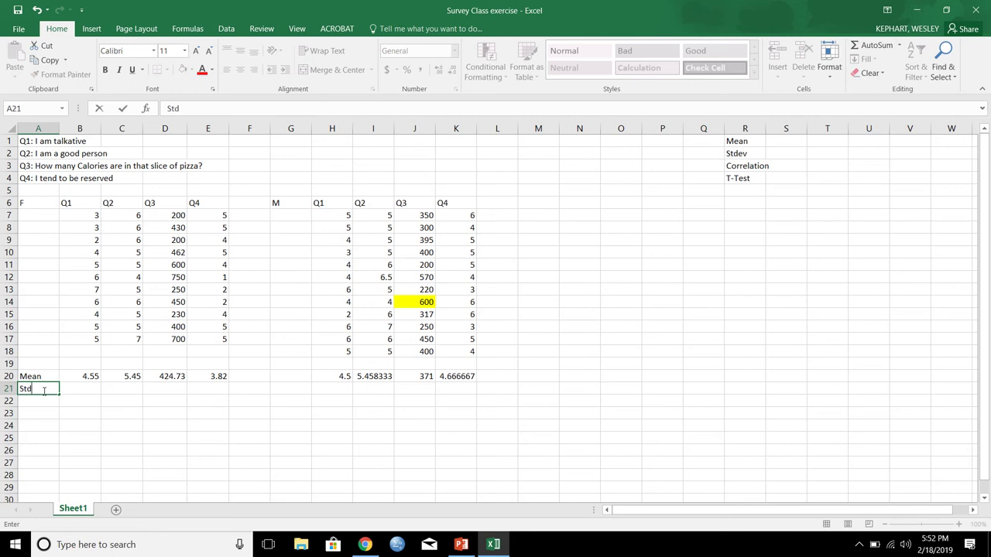
pyautogui.write('ev')
pyautogui.press('Tab')
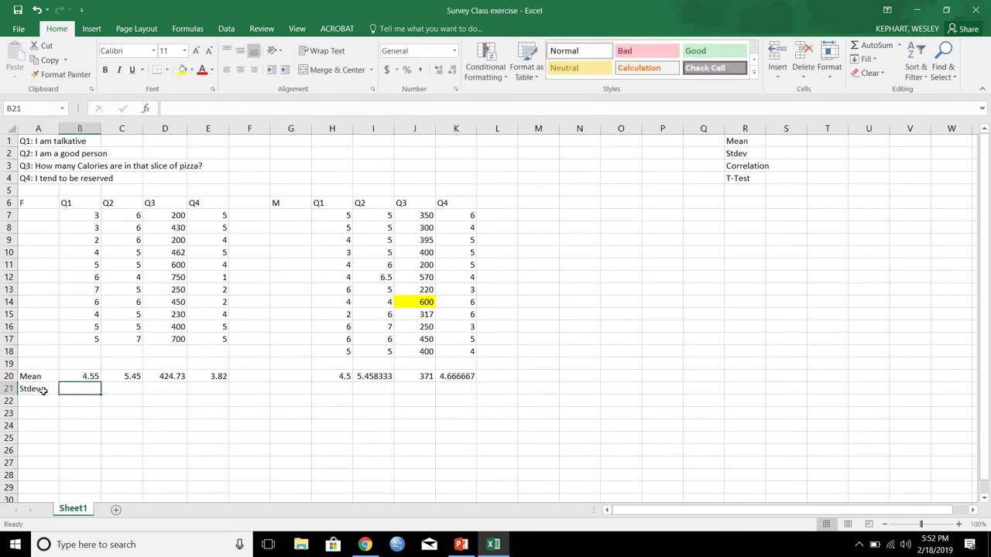
# Calculate the standard deviation of the F group's Q1 responses B7:B17 in B21 with the STDEV function.
pyautogui.moveTo(82, 376); pyautogui.dragTo(124, 376)
pyautogui.click(37, 374)
pyautogui.click(75, 391)
pyautogui.write('=')
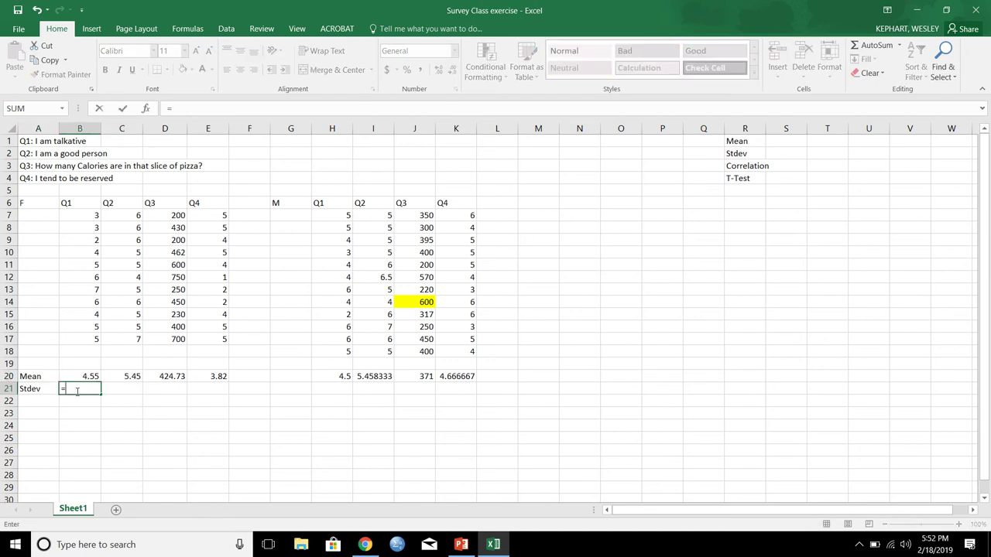
pyautogui.write('stdev')
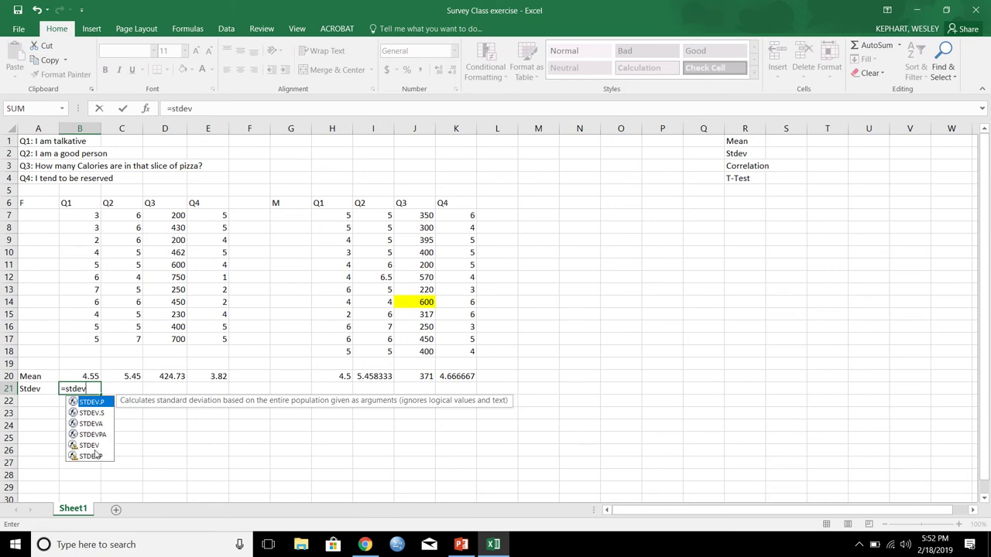
pyautogui.write('(')
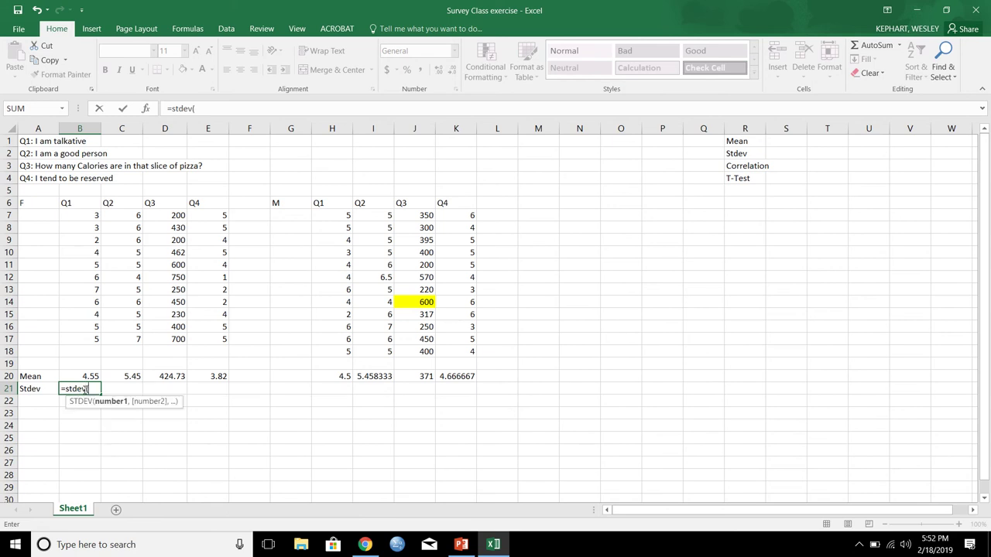
pyautogui.moveTo(84, 216); pyautogui.dragTo(86, 338)
pyautogui.press('Return')
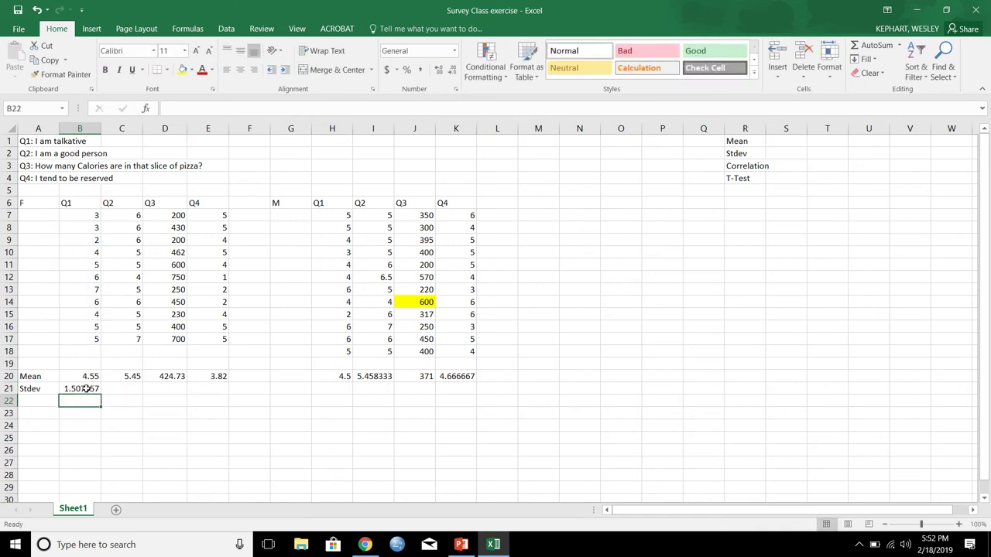
# Fill the F group's standard deviation formula from B21 across to E21 and show two decimal places.
pyautogui.click(85, 388)
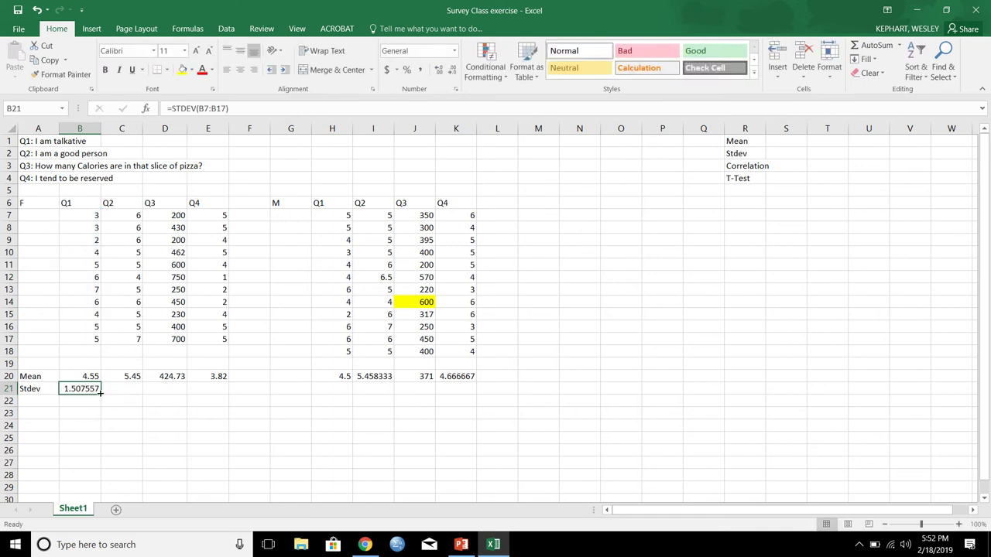
pyautogui.moveTo(100, 393); pyautogui.dragTo(209, 394)
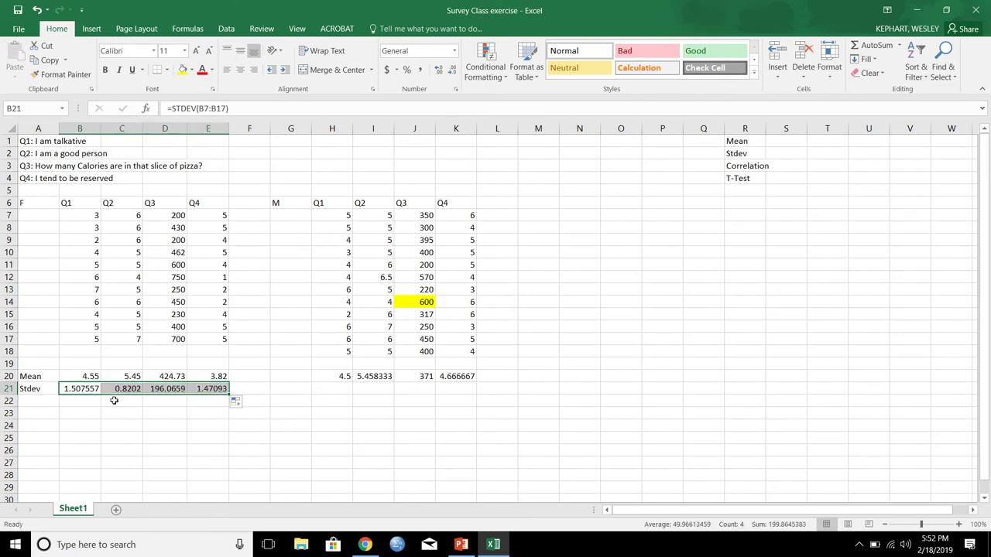
pyautogui.click(454, 69)
pyautogui.click(455, 69)
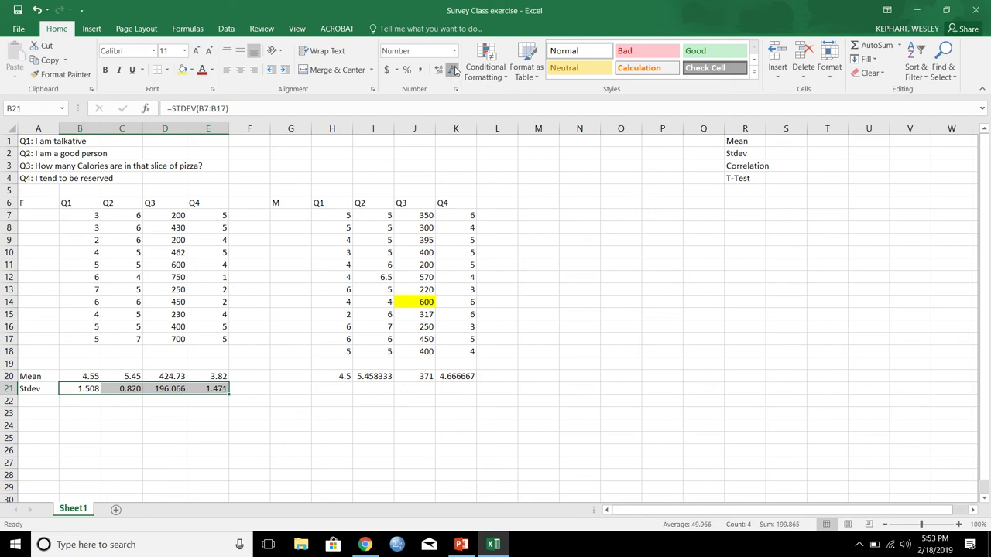
# Calculate the standard deviation of H7:H18 in H21 with the STDEV function and fill the formula across to K21.
pyautogui.click(343, 390)
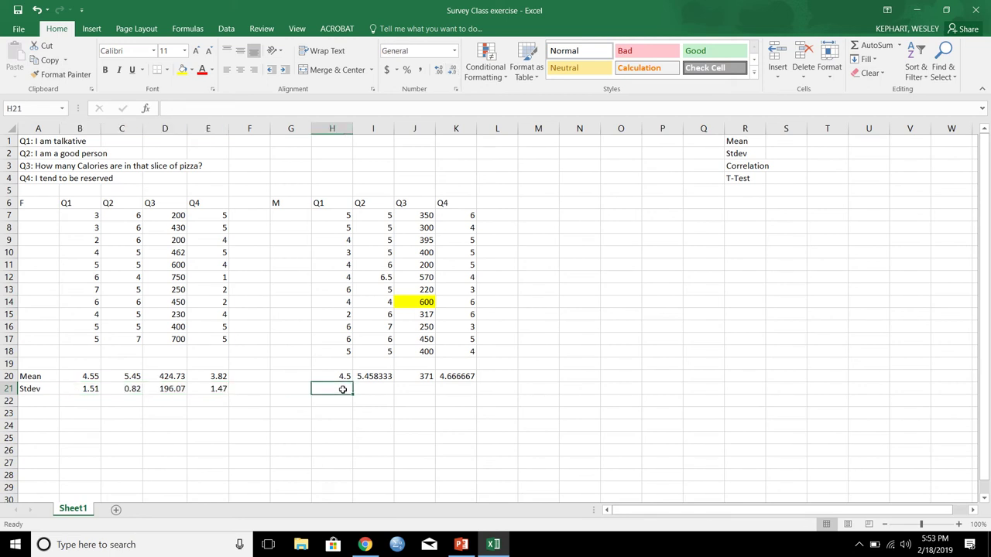
pyautogui.write('=st')
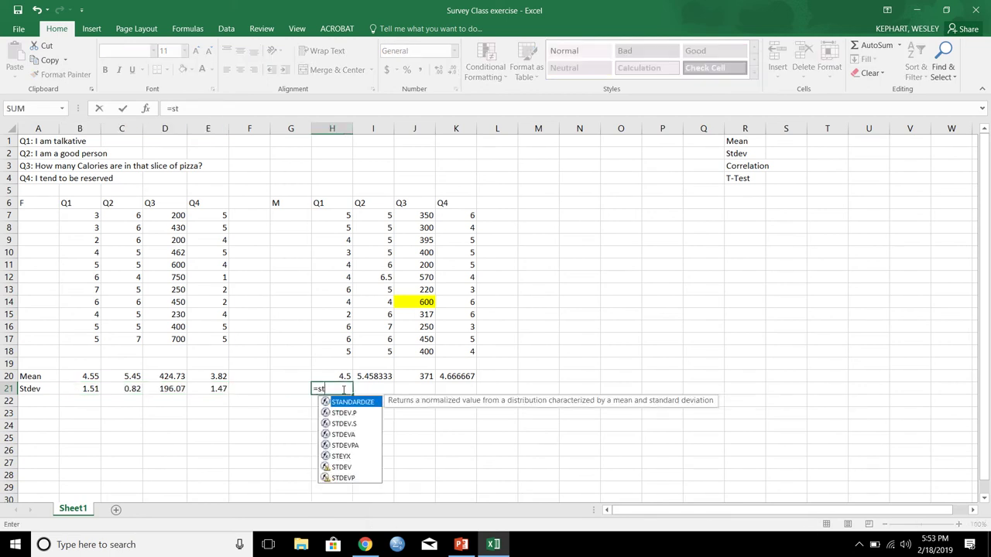
pyautogui.write('dev')
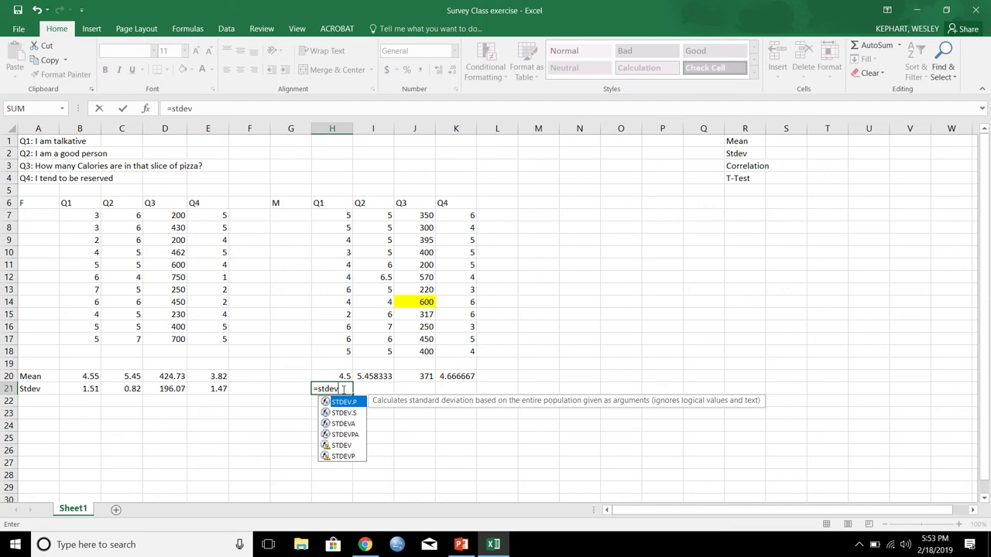
pyautogui.write('(')
pyautogui.click(340, 217)
pyautogui.moveTo(349, 325); pyautogui.dragTo(349, 353)
pyautogui.press('Return')
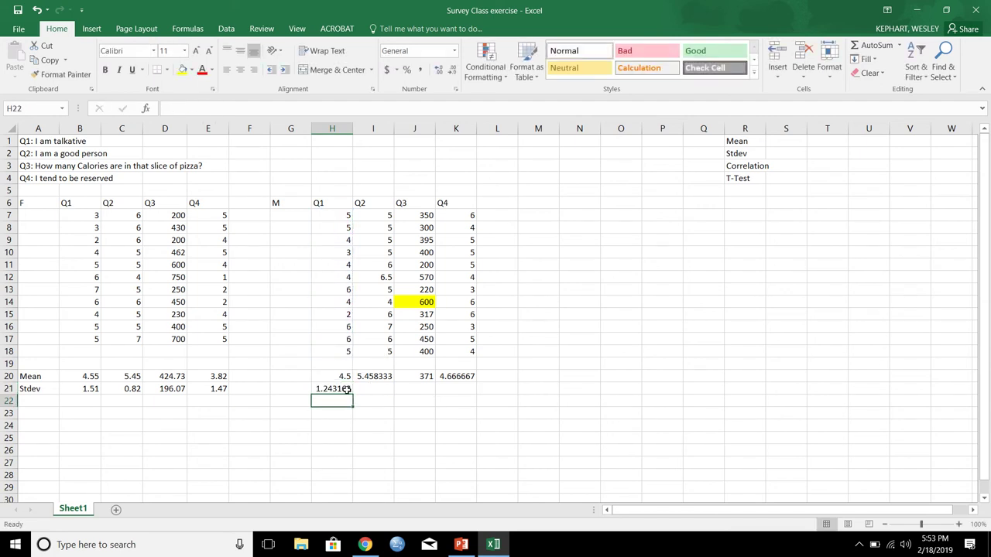
pyautogui.click(346, 389)
pyautogui.moveTo(352, 393); pyautogui.dragTo(459, 392)
# Format the M group's means and standard deviations in H20:K21 to show two decimal places.
pyautogui.moveTo(335, 376); pyautogui.dragTo(439, 387)
pyautogui.click(454, 71)
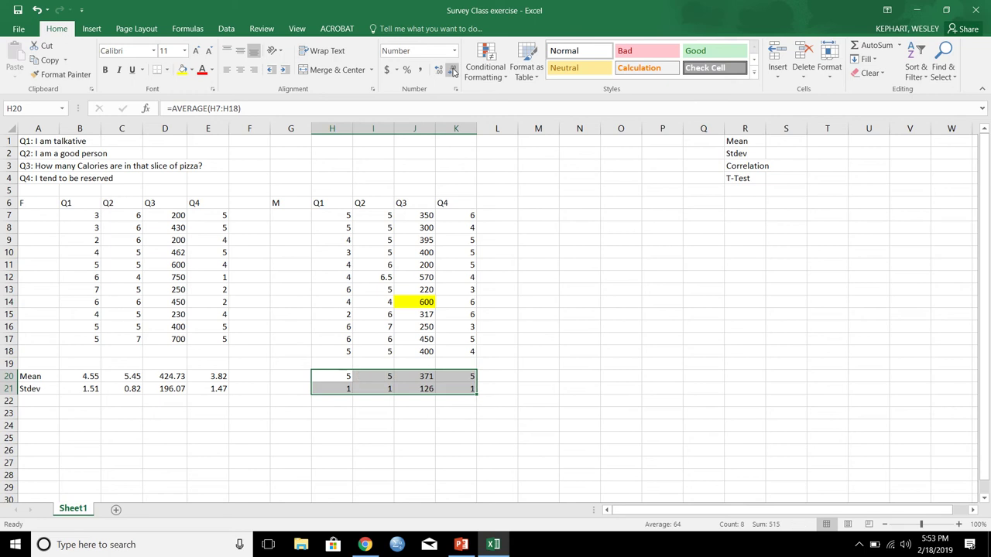
pyautogui.click(438, 70)
pyautogui.click(438, 69)
pyautogui.click(521, 377)
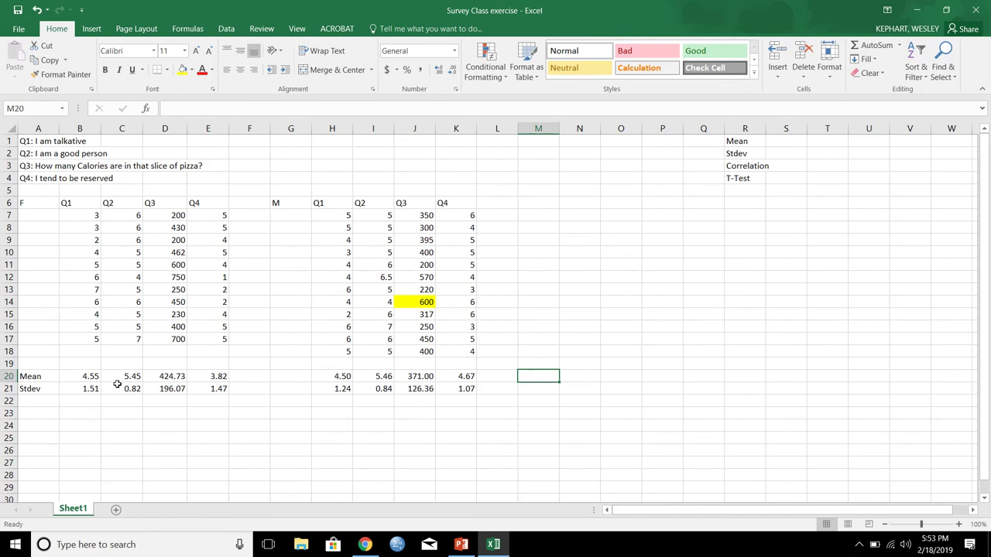
# Compare the F and M groups' standard deviations in row 21 for questions Q1 to Q4.
pyautogui.click(92, 388)
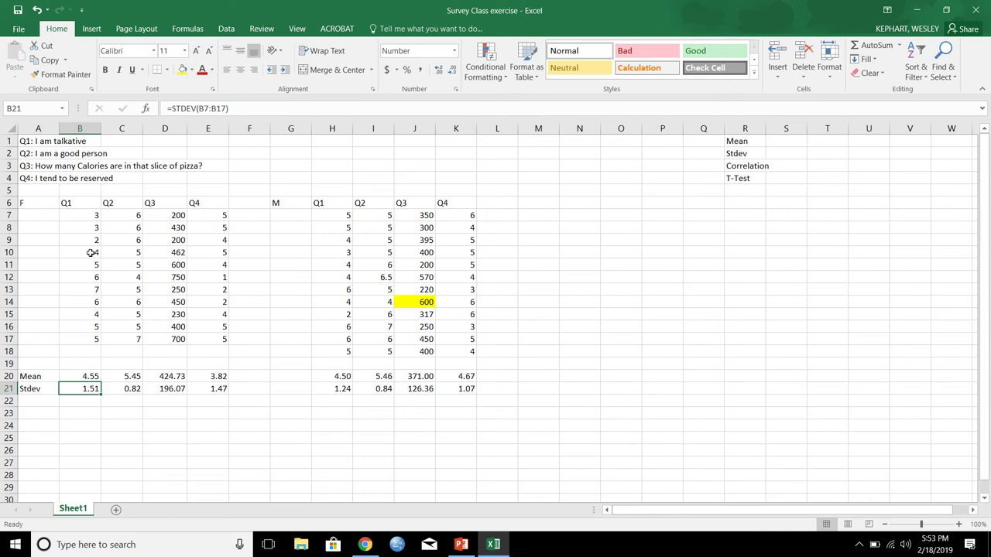
pyautogui.click(338, 391)
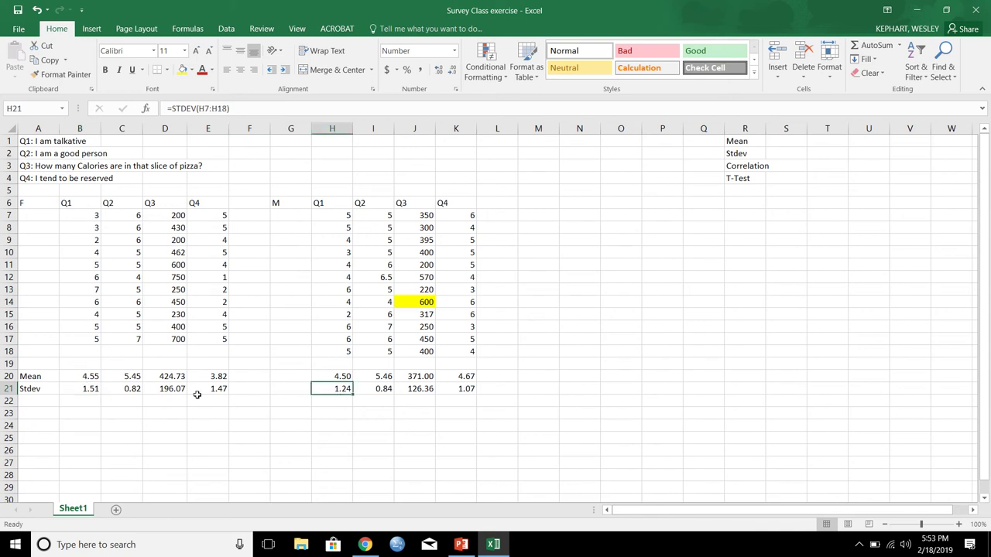
pyautogui.click(135, 389)
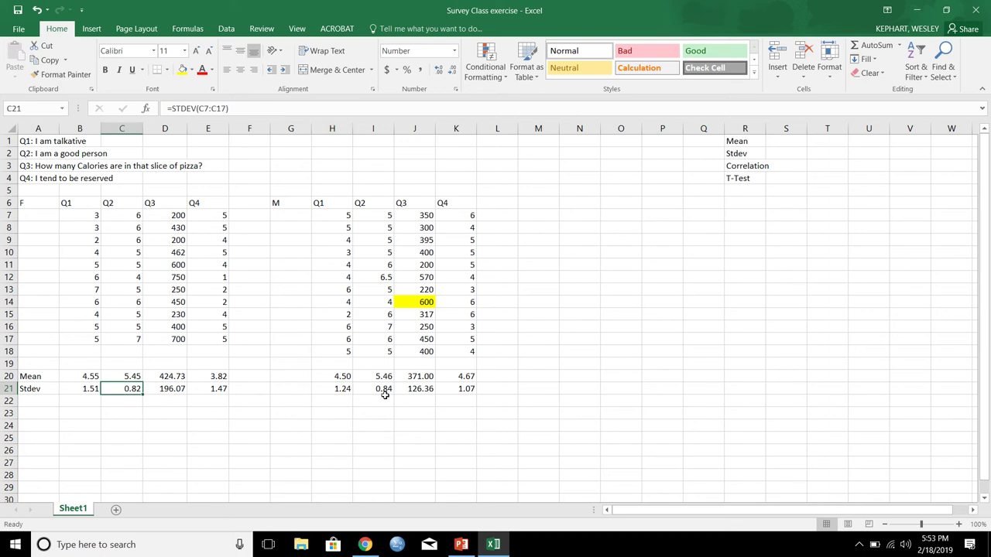
pyautogui.click(165, 389)
pyautogui.click(428, 390)
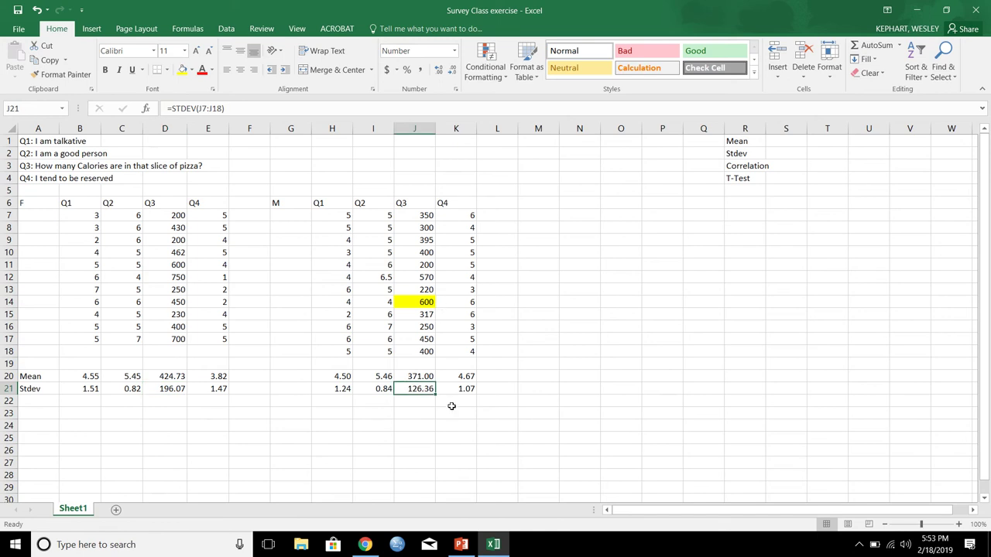
pyautogui.click(463, 388)
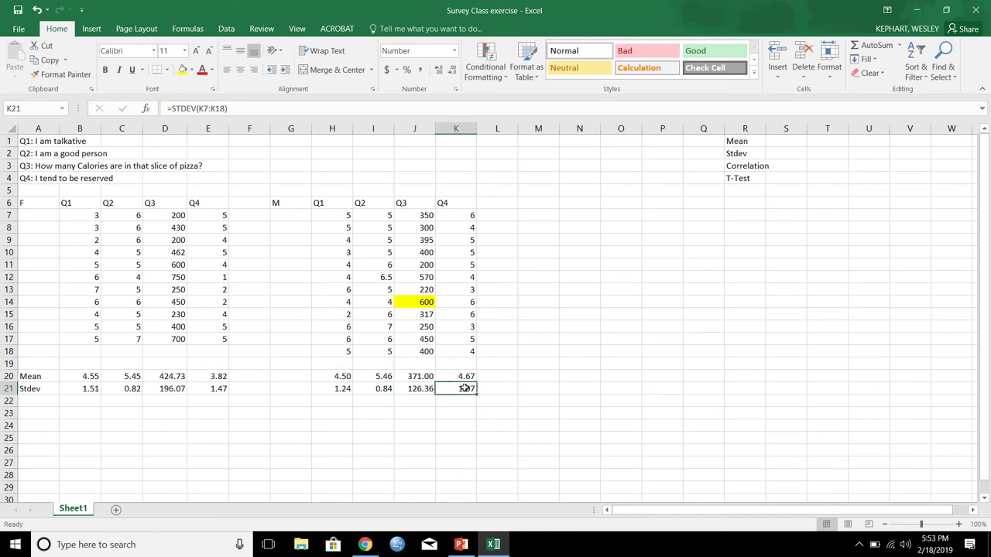
pyautogui.click(214, 389)
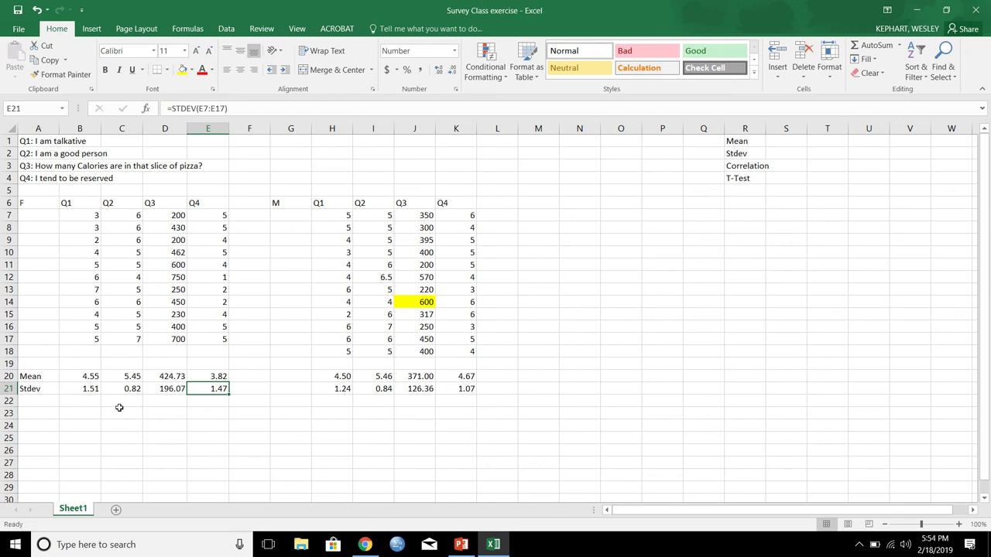
# Insert a 2-D clustered column chart of the Q1 means in B20 and H20 and place it beside the M group's data.
pyautogui.click(93, 376)
pyautogui.keyDown('ctrl'); pyautogui.click(338, 376); pyautogui.keyUp('ctrl')
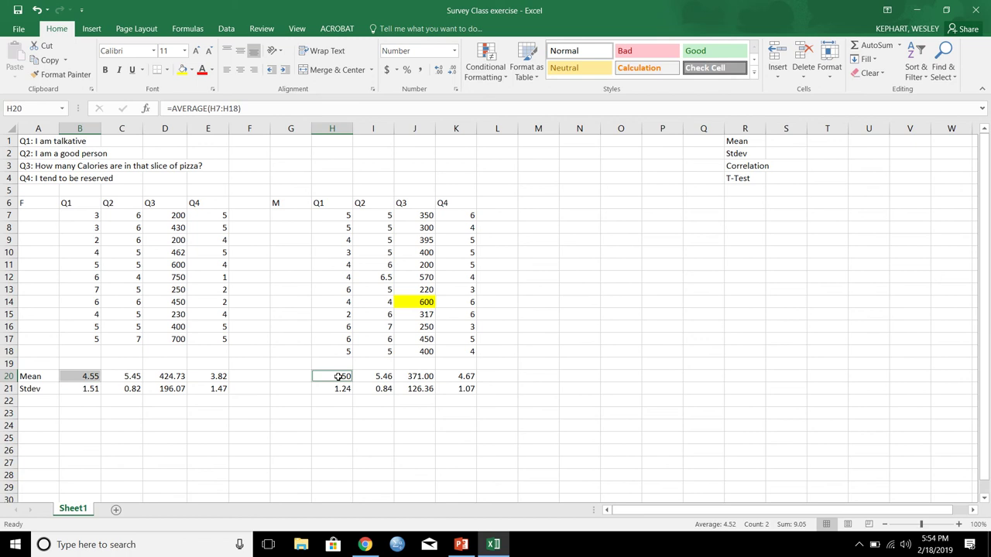
pyautogui.click(91, 28)
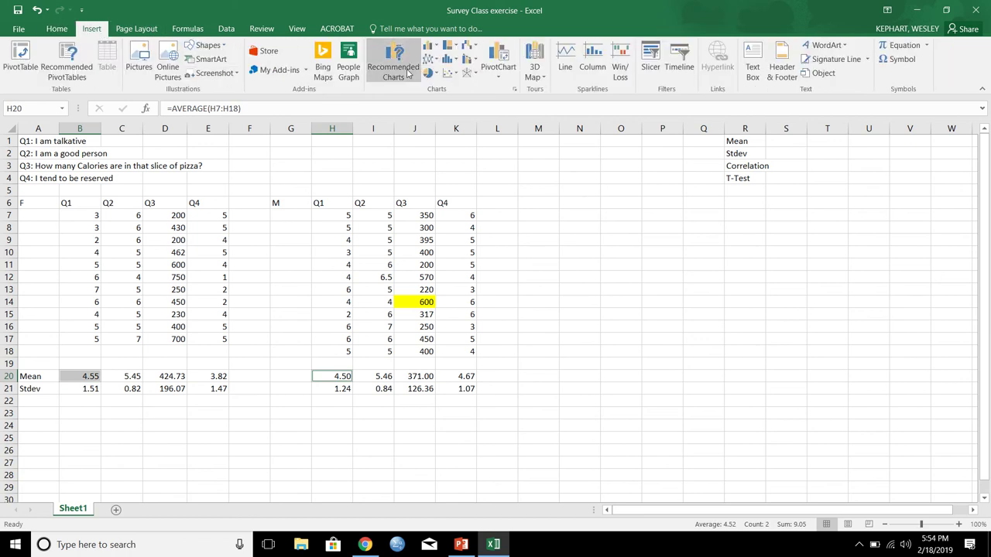
pyautogui.click(430, 48)
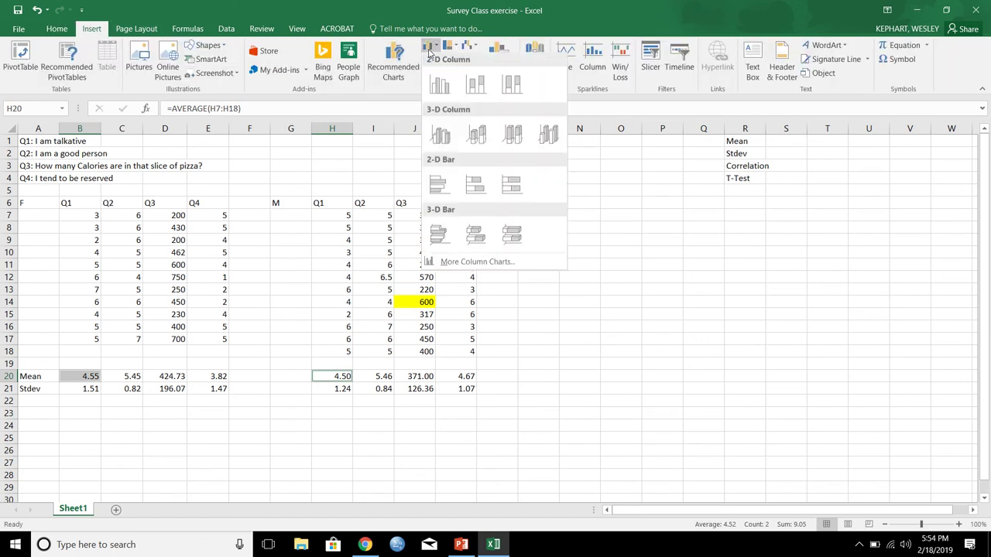
pyautogui.click(439, 84)
pyautogui.moveTo(578, 236); pyautogui.dragTo(754, 230)
pyautogui.click(713, 293)
pyautogui.click(713, 295)
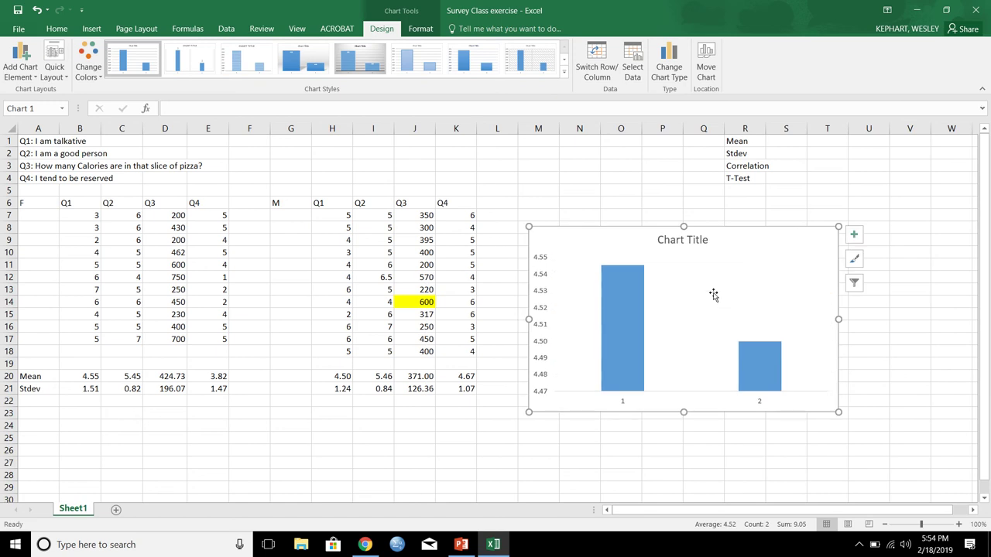
# Change the chart's title to "Talkative".
pyautogui.click(678, 241)
pyautogui.tripleClick(681, 240)
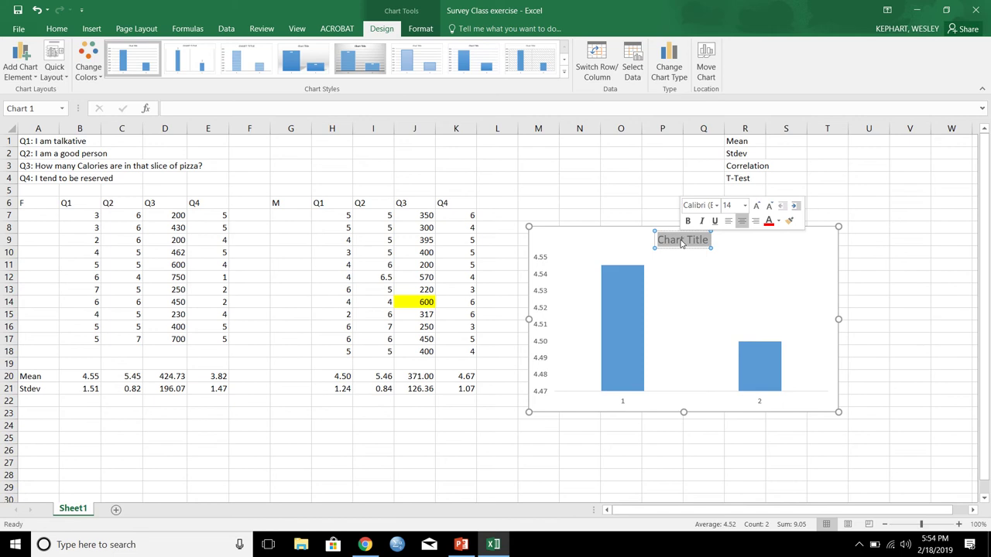
pyautogui.write('Talk')
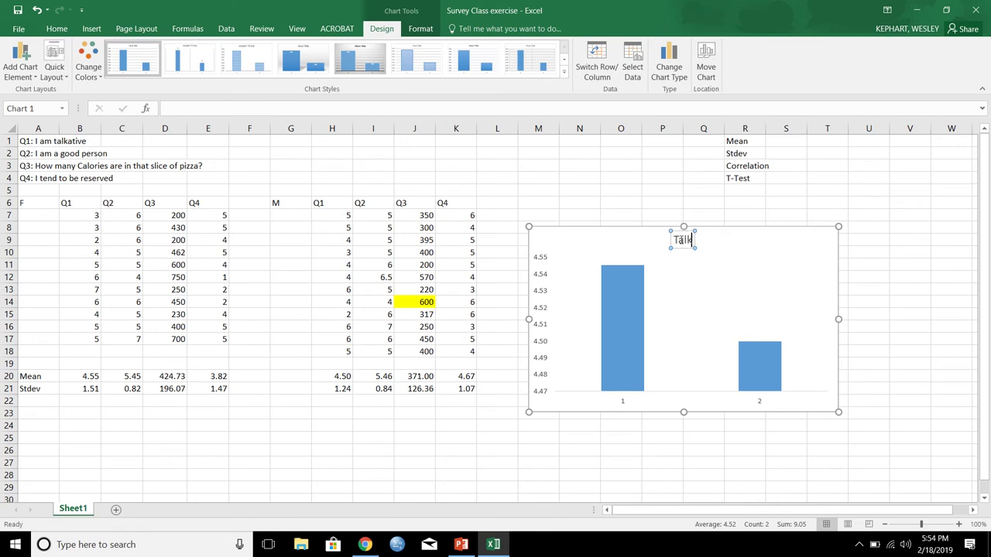
pyautogui.write('ative')
pyautogui.click(625, 404)
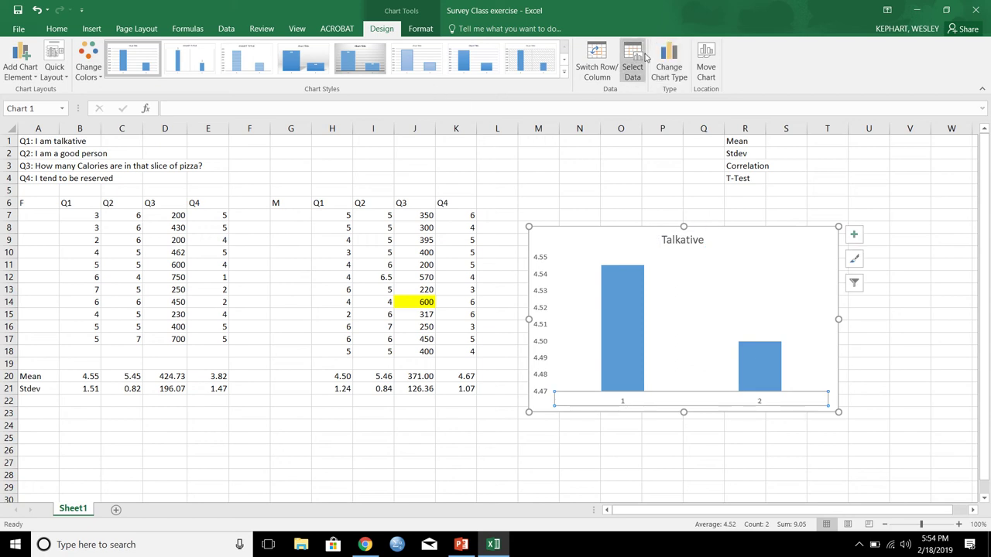
# Label the chart's horizontal axis categories "Female" and "Male" in the chart's data source settings.
pyautogui.doubleClick(621, 402)
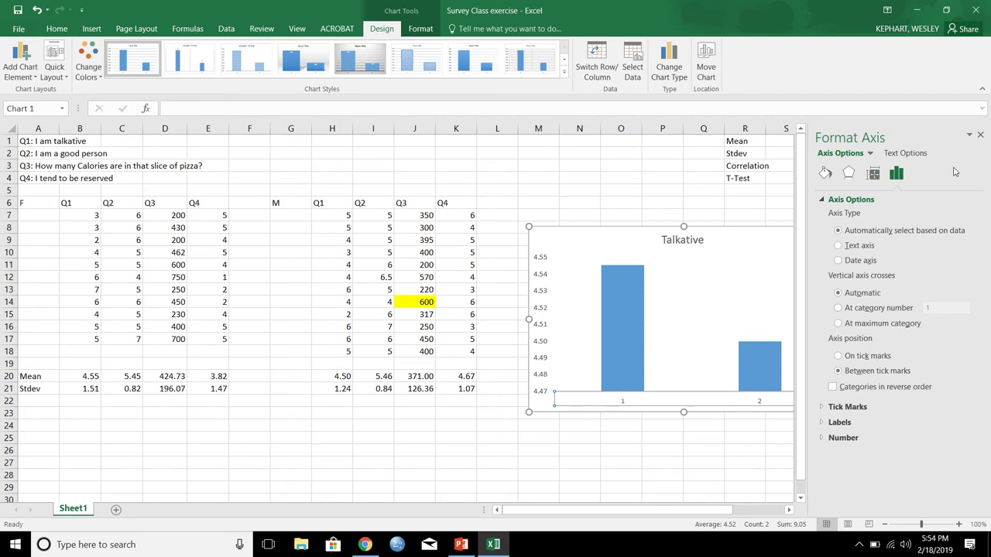
pyautogui.click(979, 134)
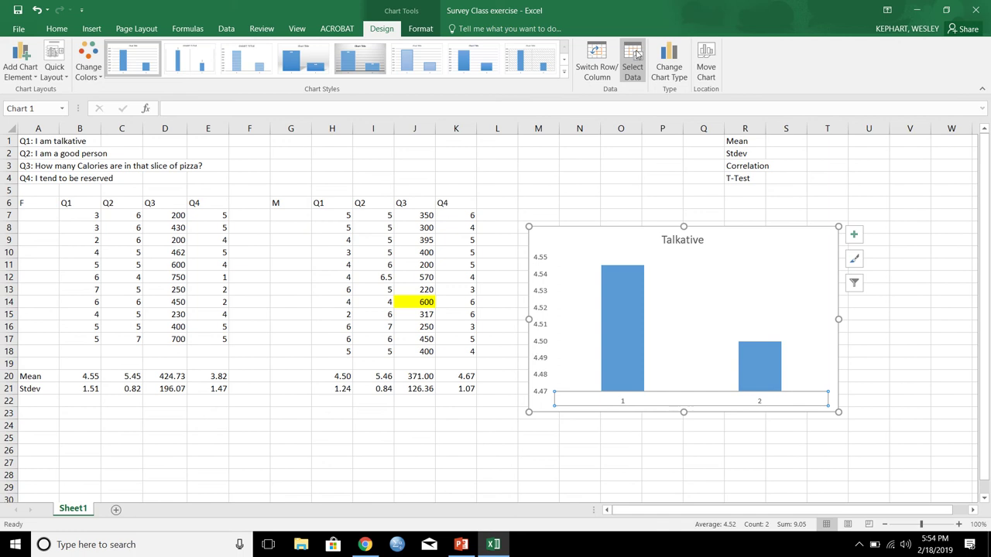
pyautogui.click(640, 62)
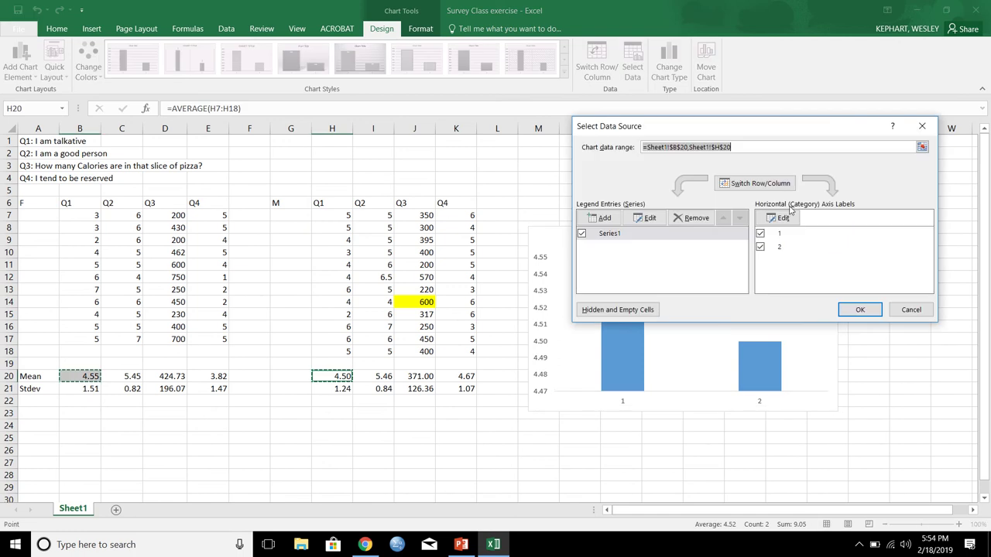
pyautogui.click(783, 219)
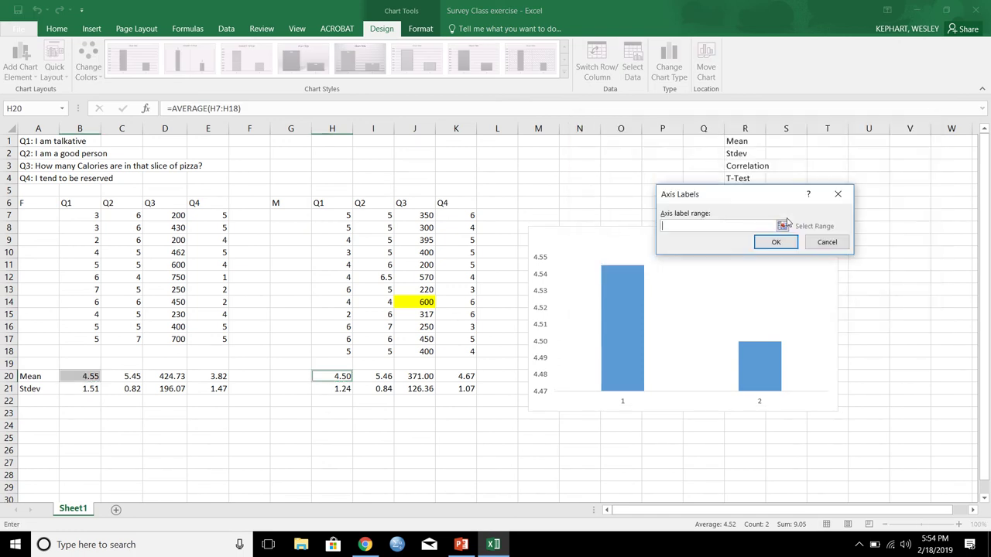
pyautogui.write('Female')
pyautogui.click(776, 243)
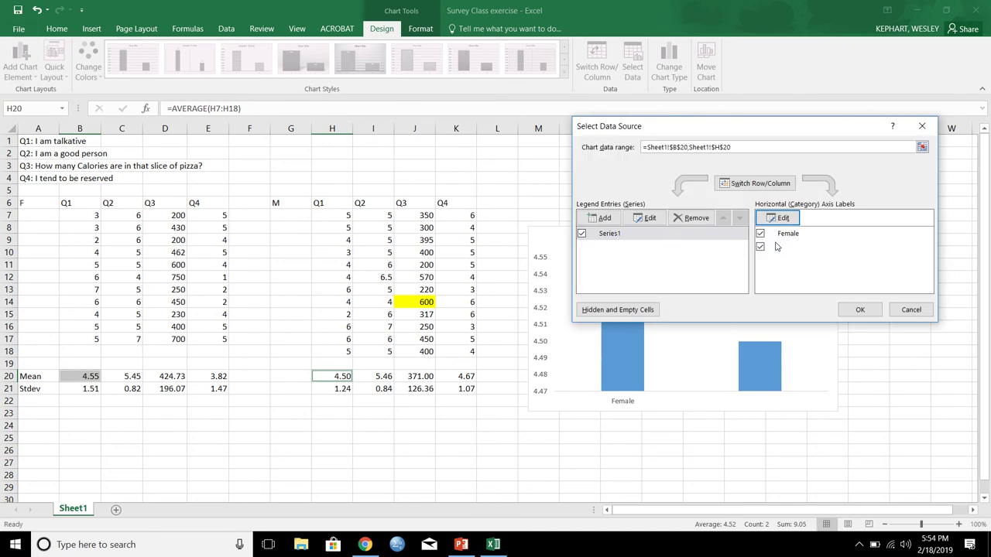
pyautogui.click(777, 248)
pyautogui.click(783, 222)
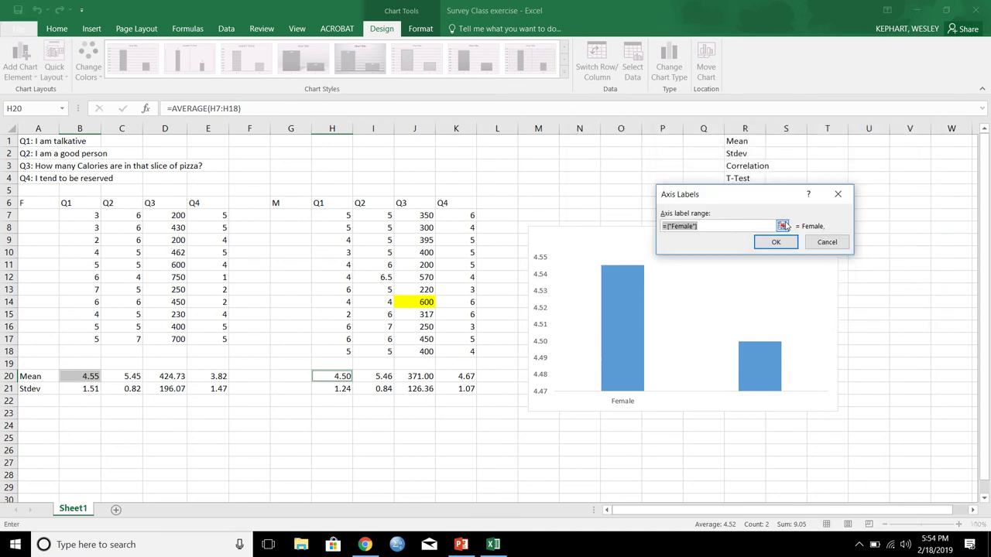
pyautogui.write('Fa')
pyautogui.write('male; Male')
pyautogui.press('Return')
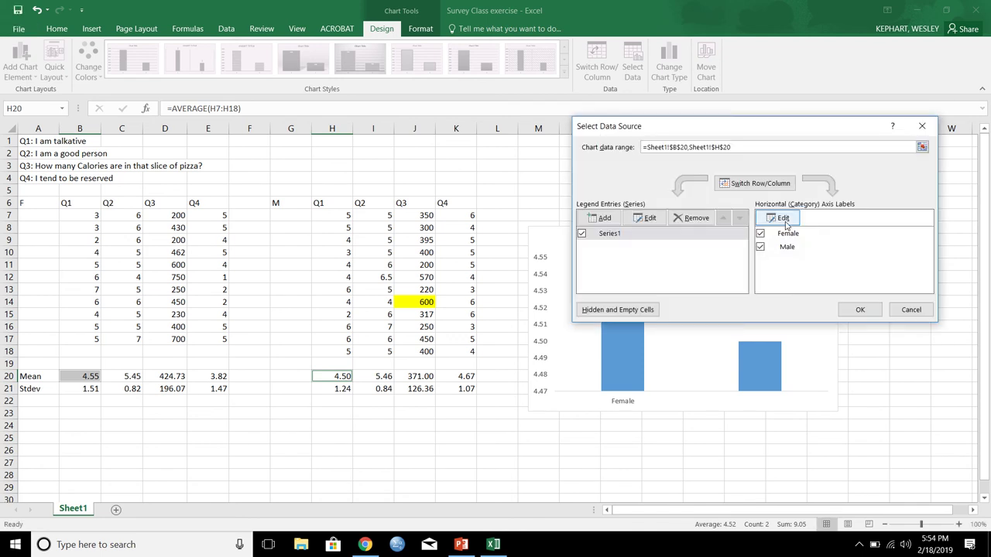
pyautogui.click(857, 310)
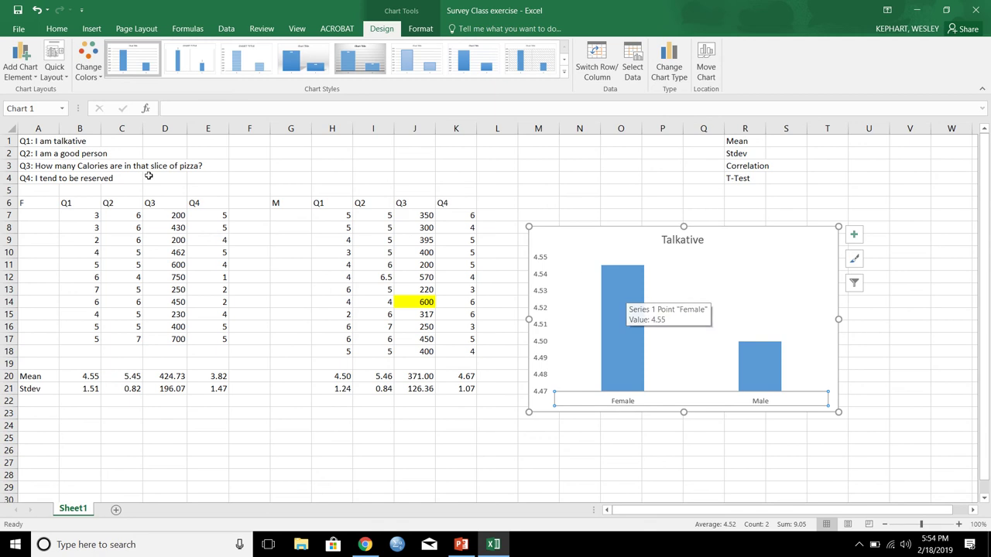
# Add plus-direction error bars with caps to the Talkative chart, using the standard deviations in B21 and H21 as custom positive values.
pyautogui.click(31, 73)
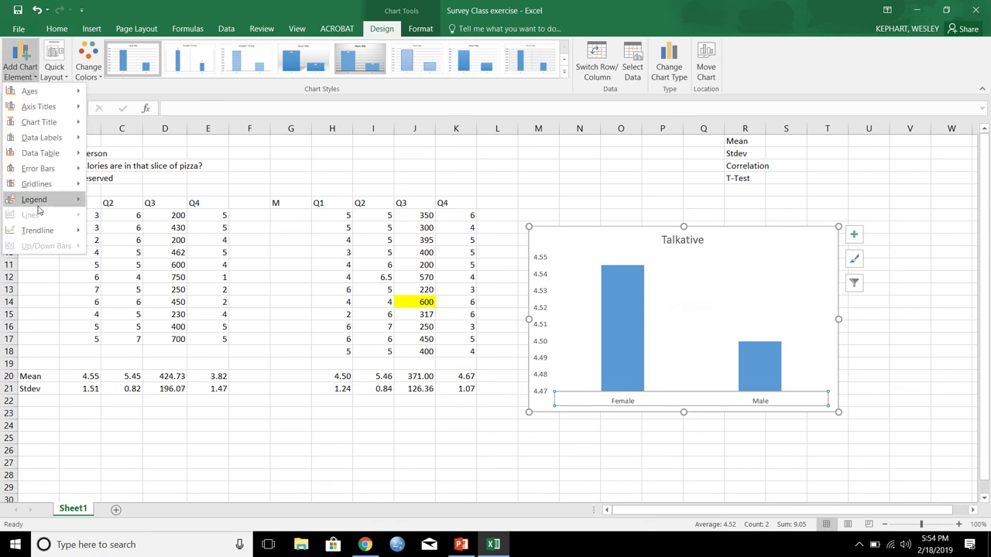
pyautogui.moveTo(43, 169)
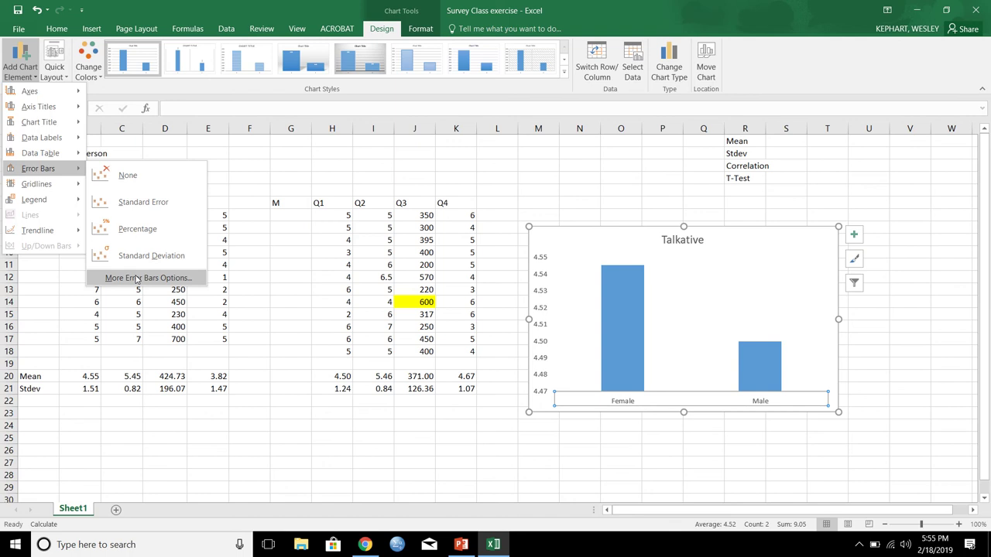
pyautogui.click(136, 278)
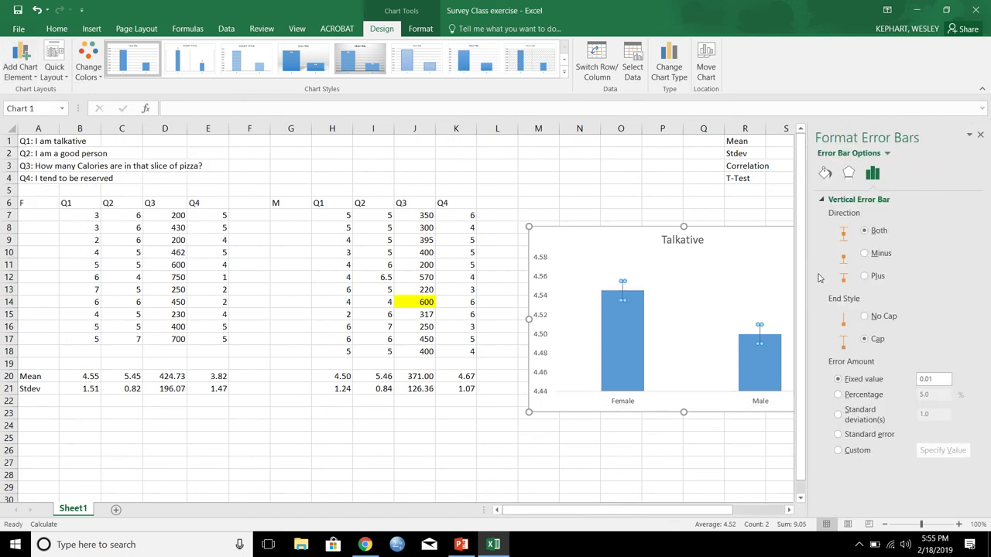
pyautogui.click(865, 276)
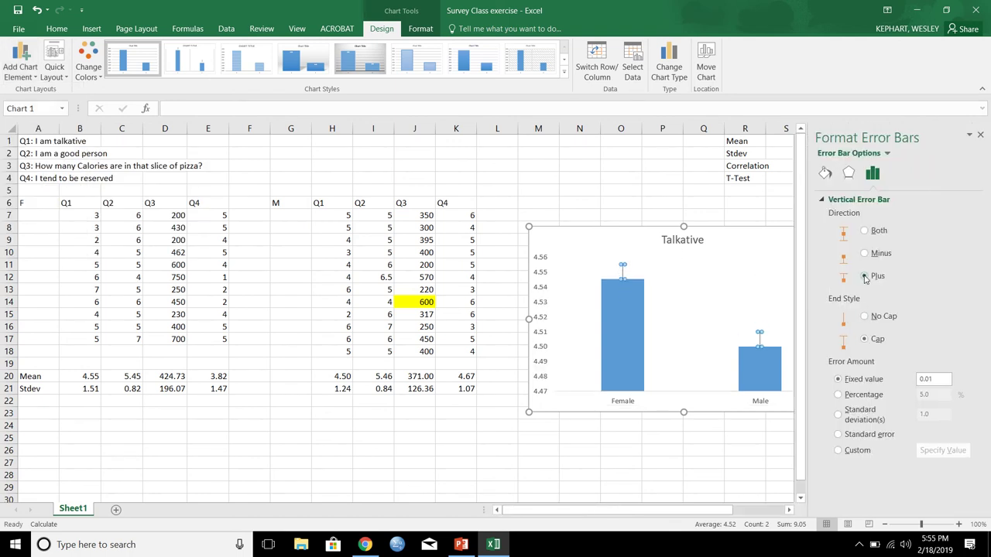
pyautogui.click(839, 451)
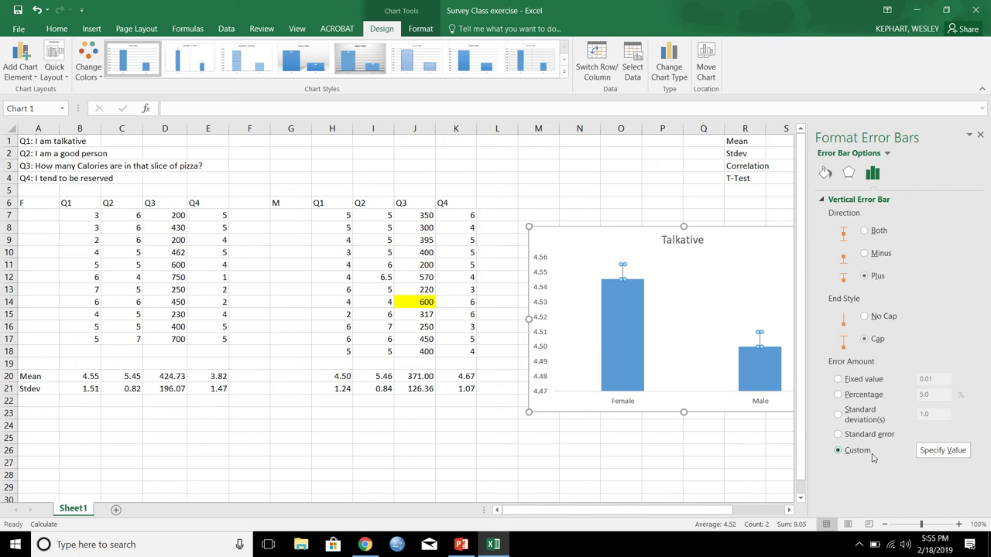
pyautogui.click(941, 450)
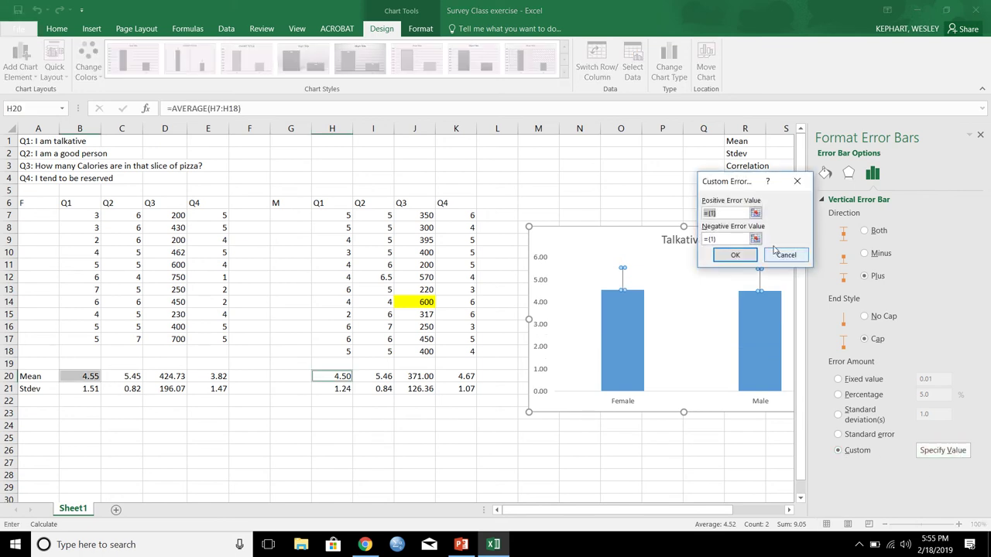
pyautogui.click(85, 389)
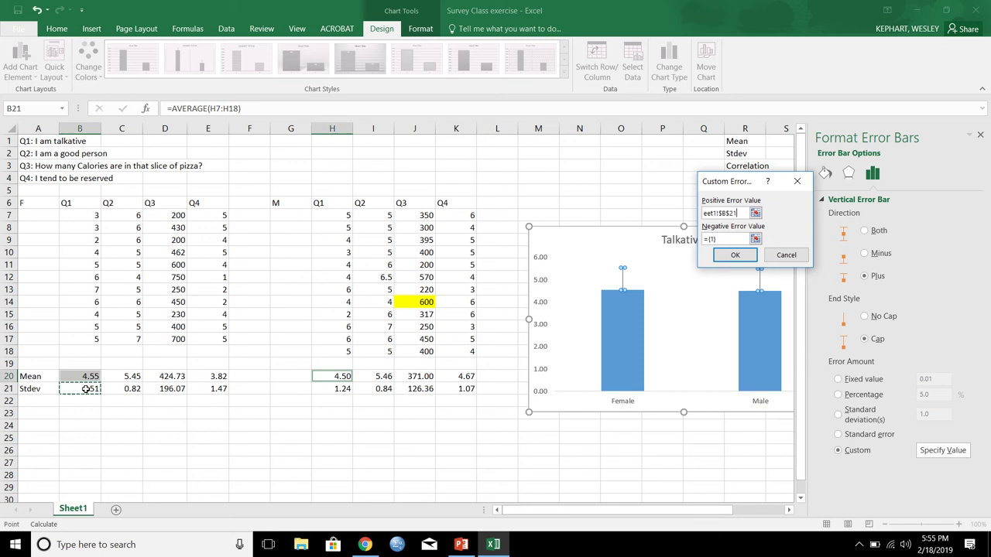
pyautogui.click(335, 389)
pyautogui.press('Return')
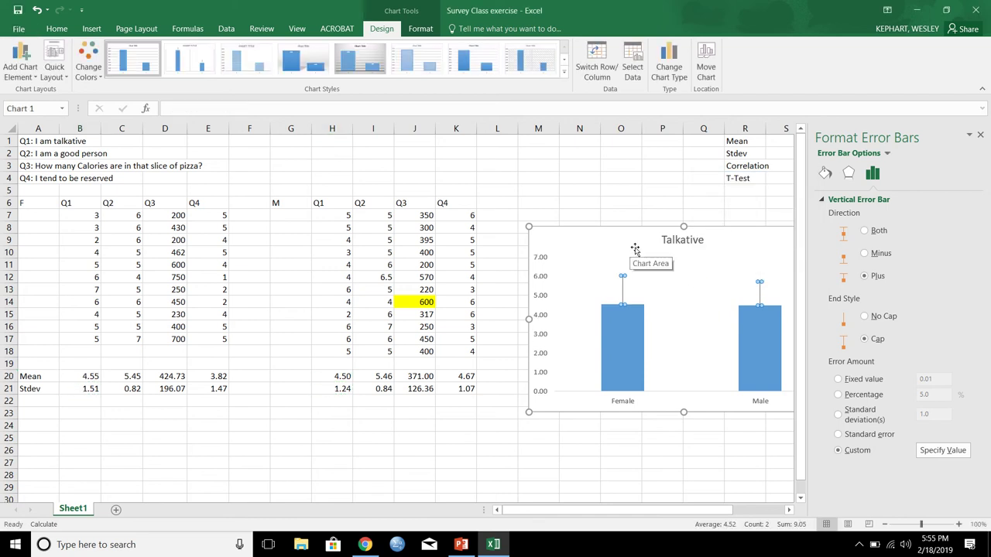
pyautogui.click(689, 311)
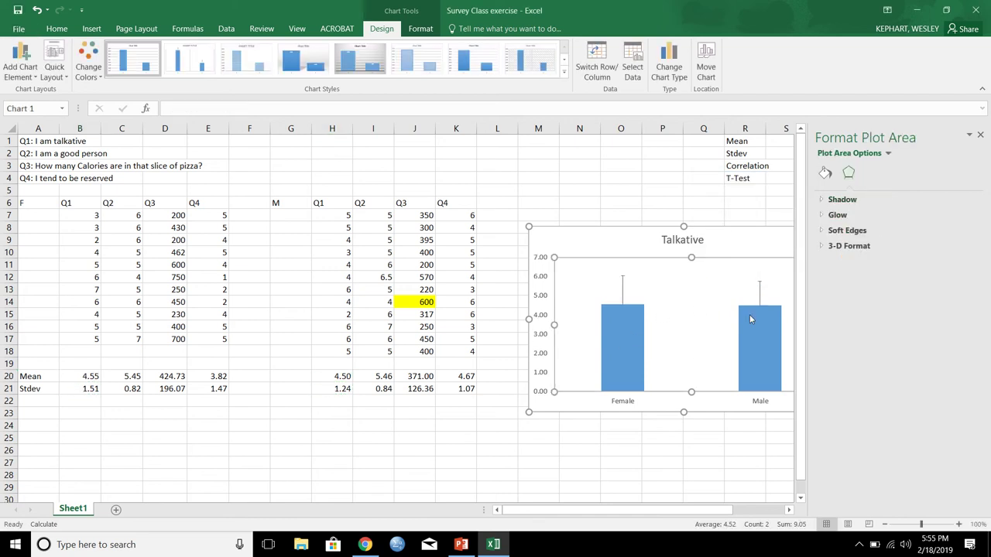
pyautogui.click(980, 136)
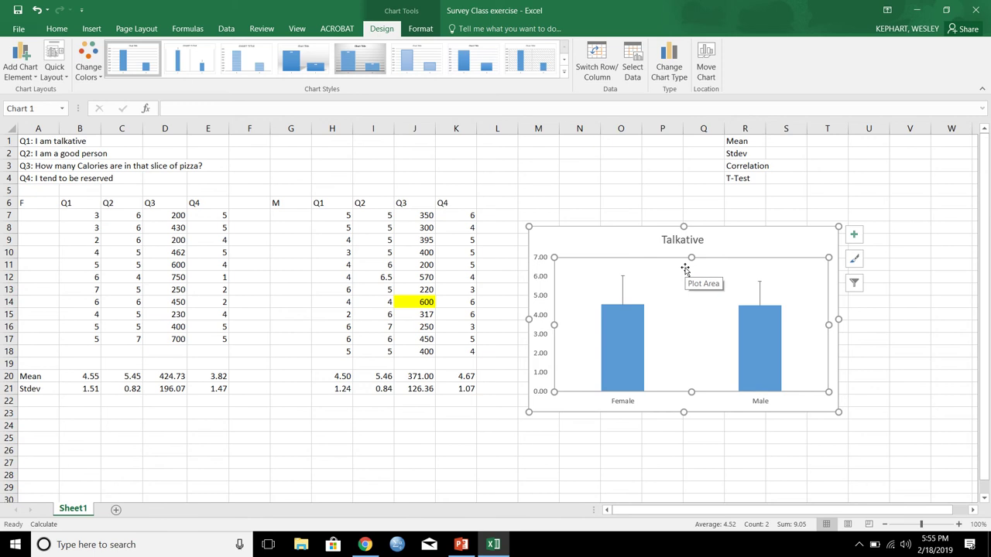
# Add a primary vertical axis title reading "Talkativness" to the chart.
pyautogui.click(31, 71)
pyautogui.moveTo(34, 110)
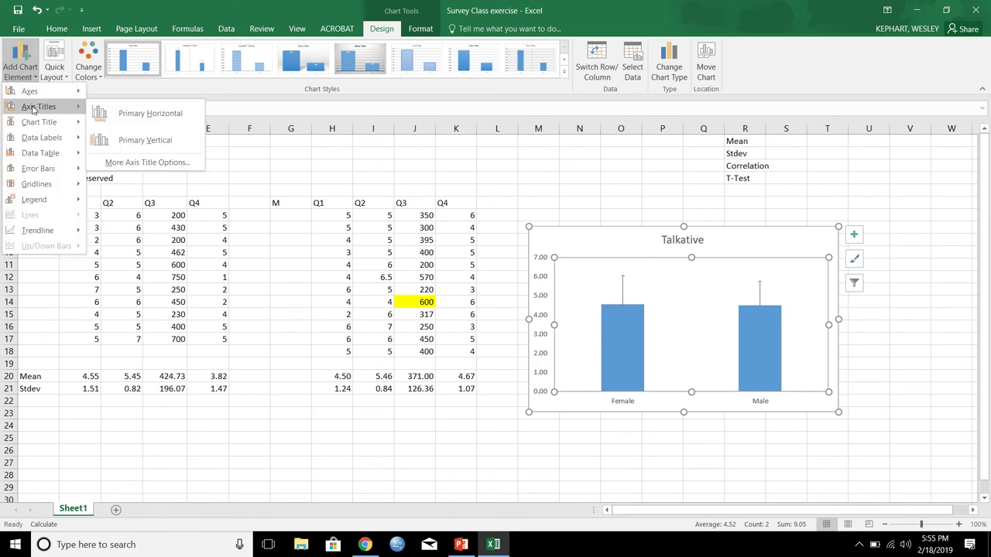
pyautogui.click(103, 140)
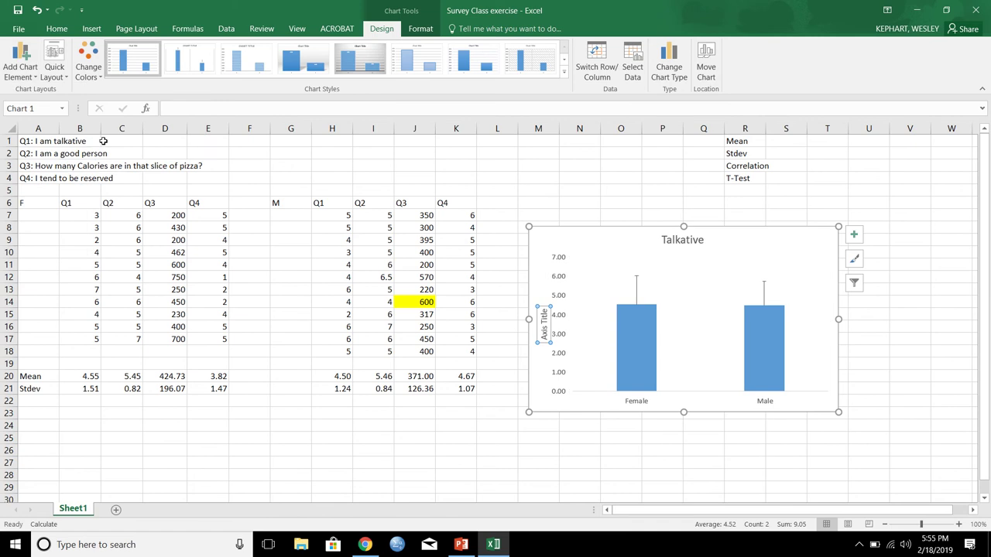
pyautogui.tripleClick(544, 319)
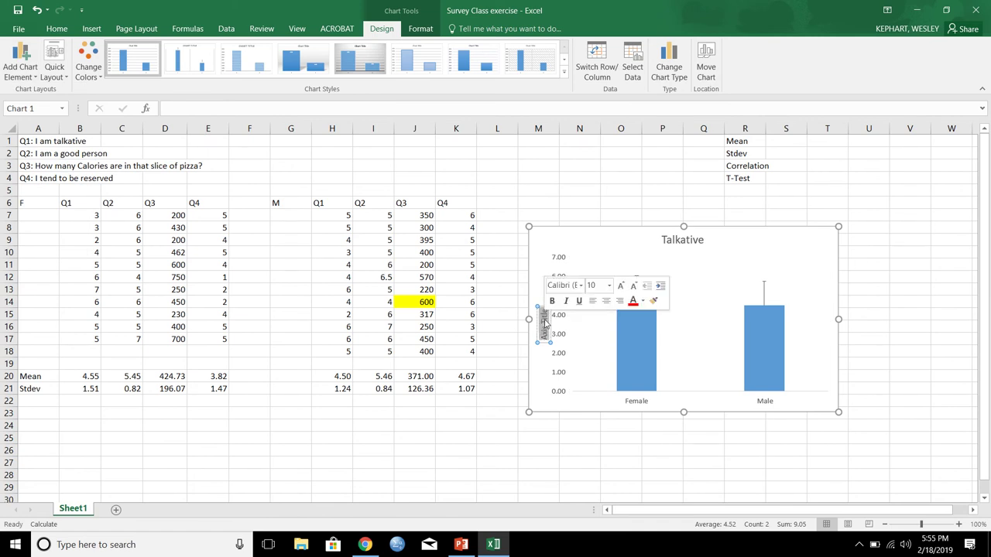
pyautogui.click(544, 320)
pyautogui.write('Talkativeness')
pyautogui.click(572, 388)
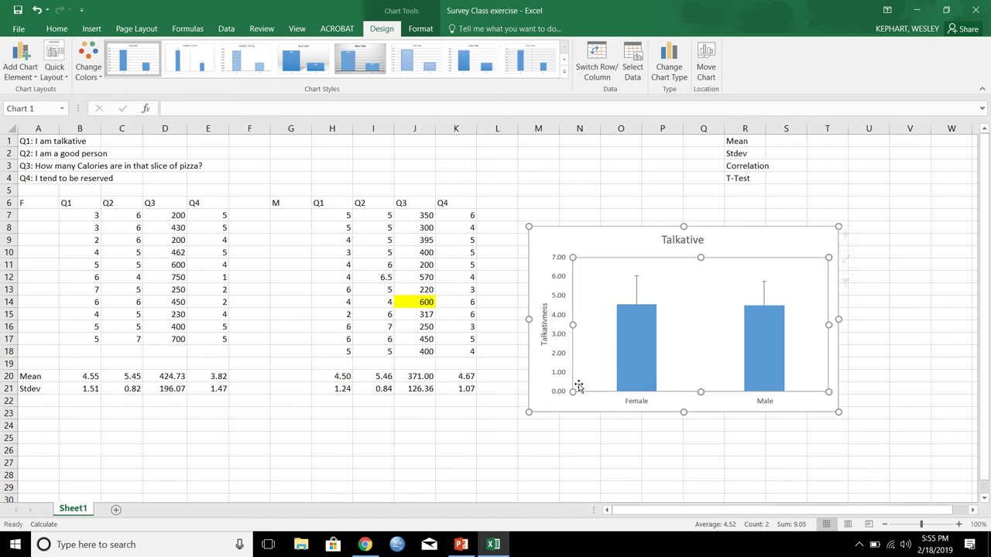
# Delete the Talkative chart and clear the Mean and Stdev entries from R1:R2.
pyautogui.click(610, 243)
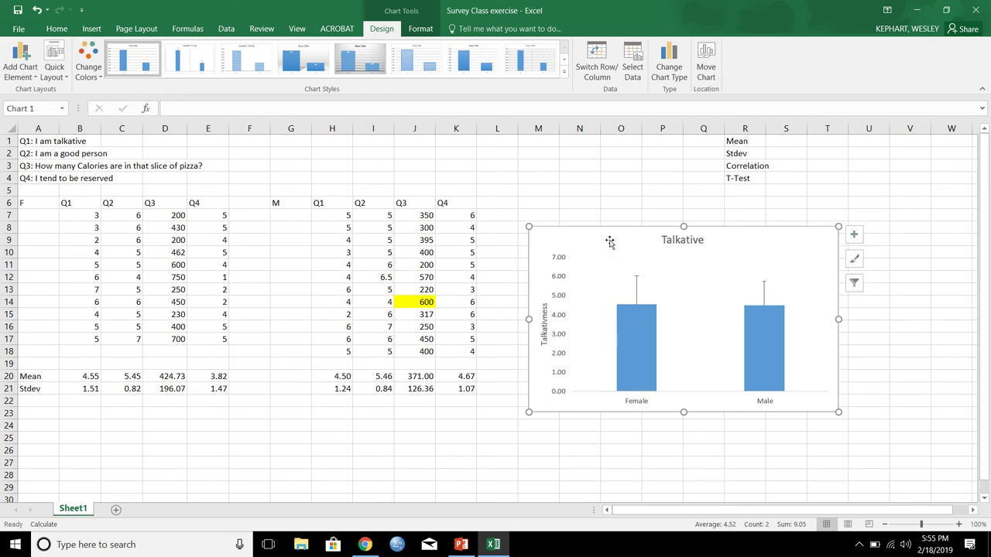
pyautogui.press('Delete')
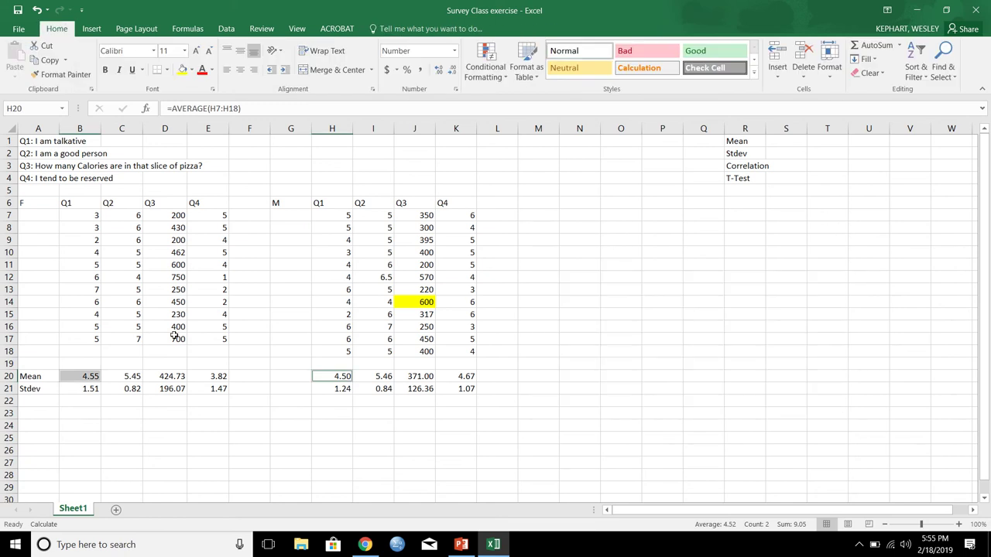
pyautogui.moveTo(736, 142); pyautogui.dragTo(735, 155)
pyautogui.press('Delete')
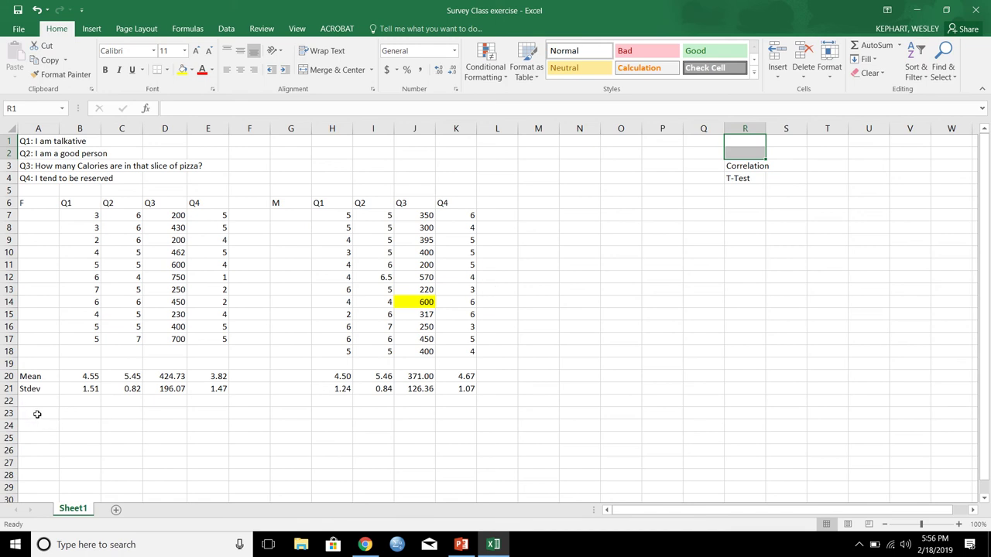
# Enter the label "Correlation" in A23 and highlight the F group's Q1 and Q3 data as the pair to correlate.
pyautogui.click(37, 414)
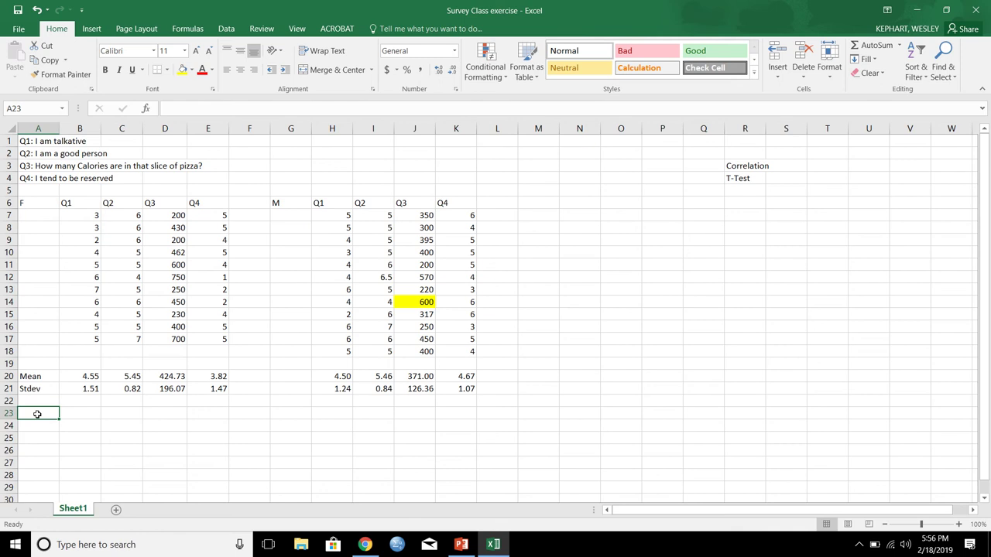
pyautogui.write('Correlation')
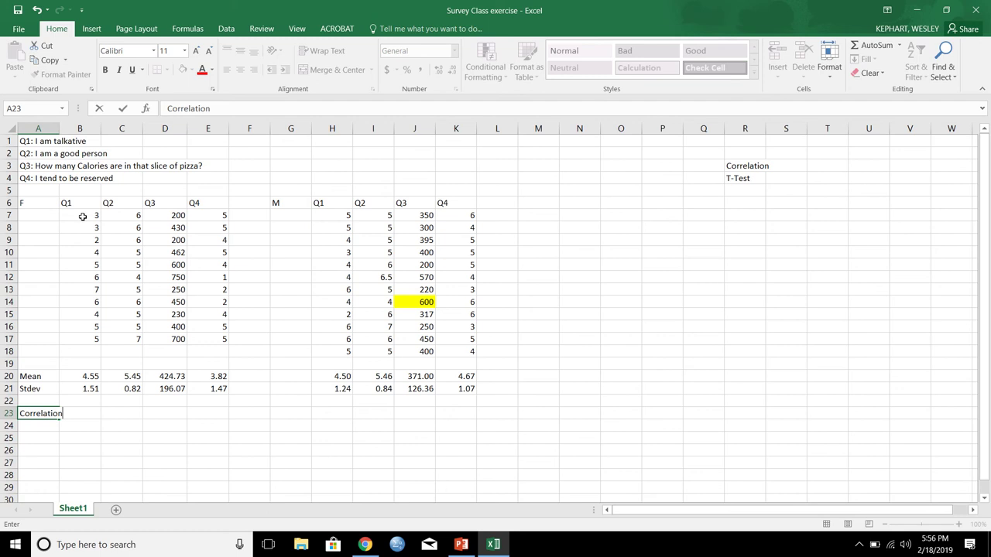
pyautogui.moveTo(80, 216); pyautogui.dragTo(81, 336)
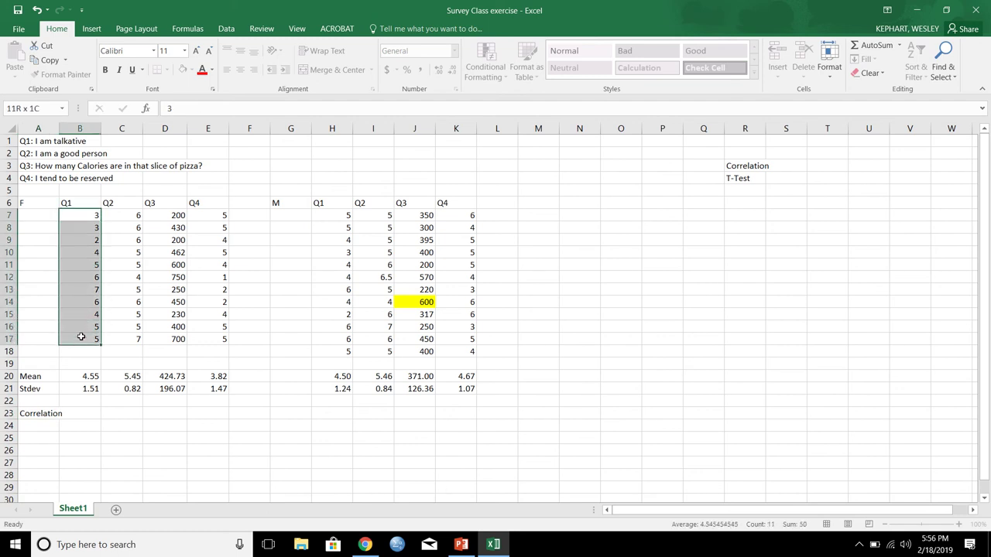
pyautogui.moveTo(178, 215); pyautogui.dragTo(179, 346)
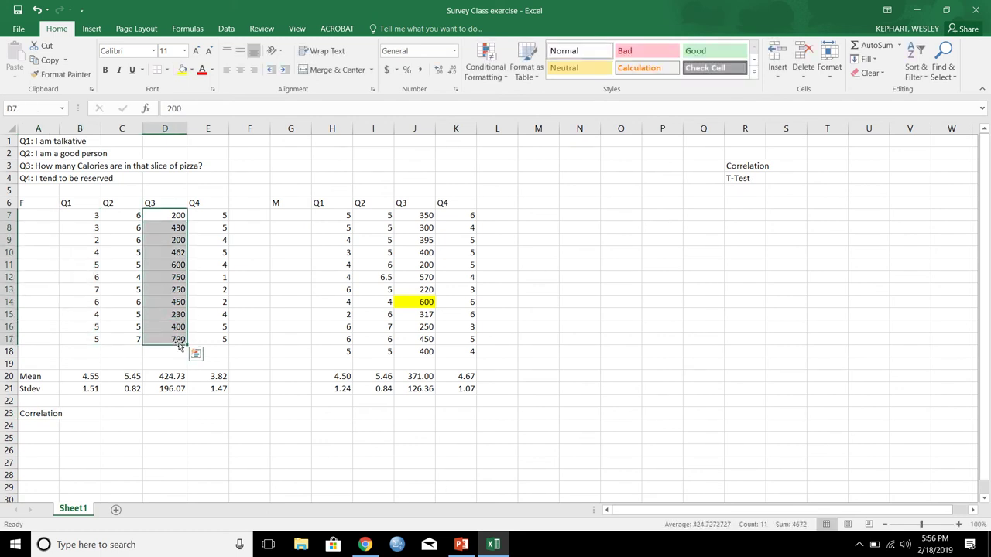
# Calculate the F group's Q1–Q3 correlation in B23 with CORREL over B7:B17 and D7:D17.
pyautogui.click(87, 412)
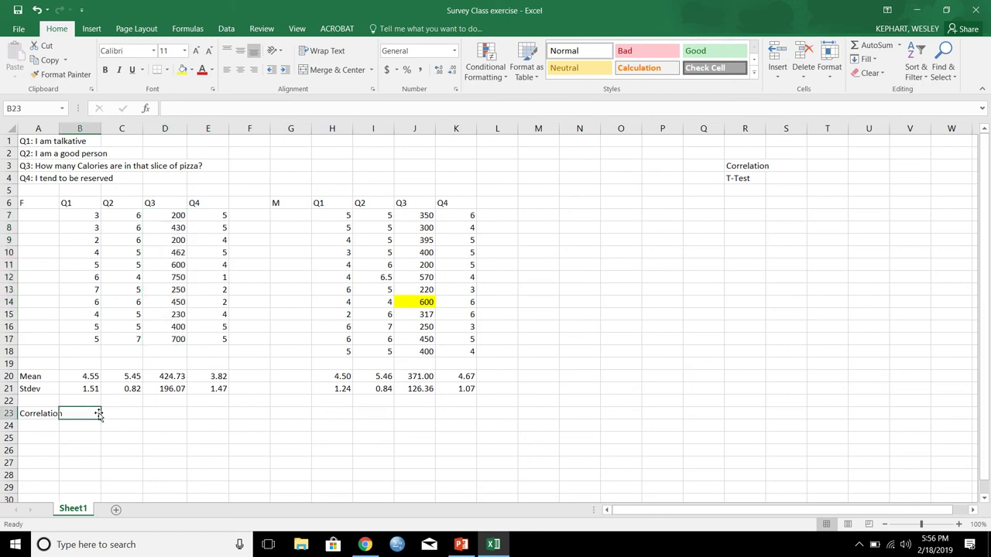
pyautogui.write('=')
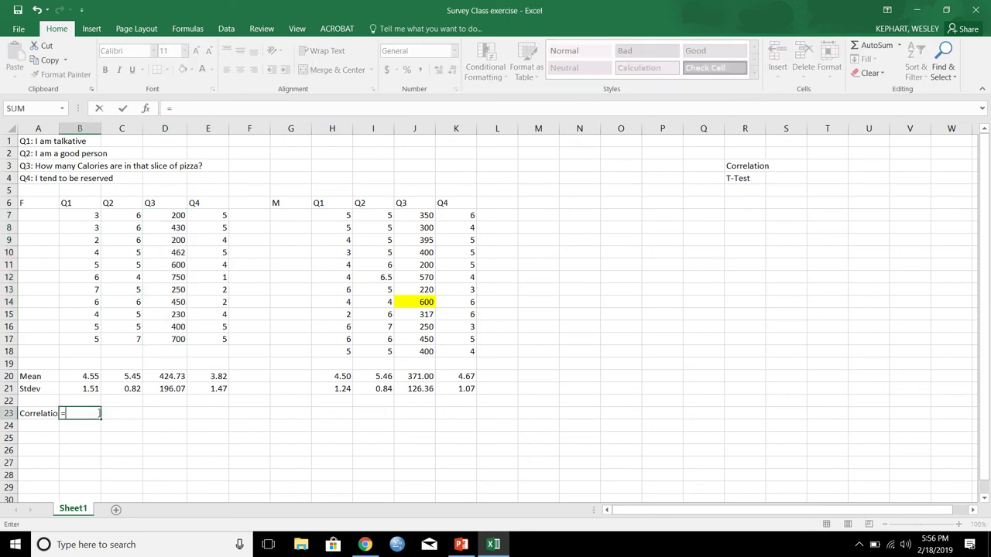
pyautogui.write('Correl')
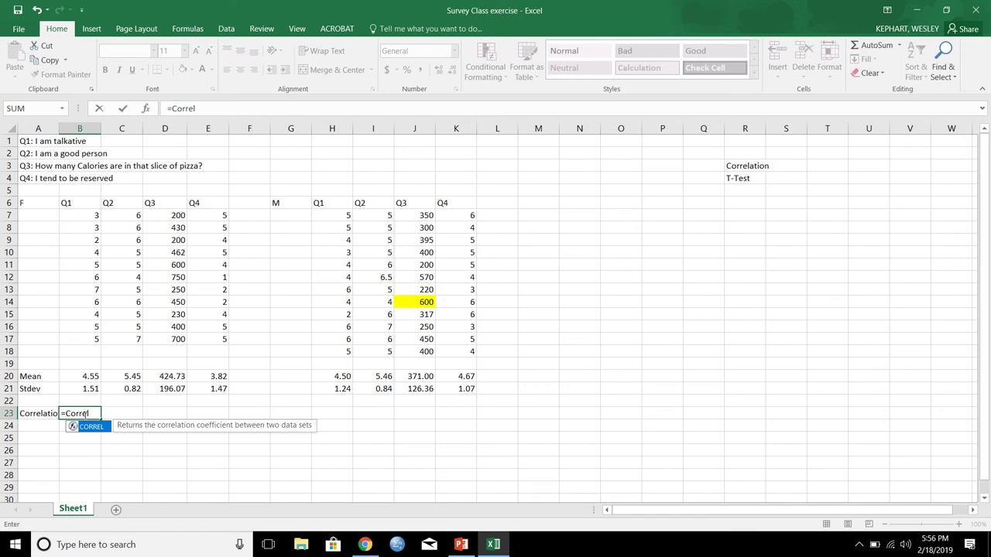
pyautogui.write('(')
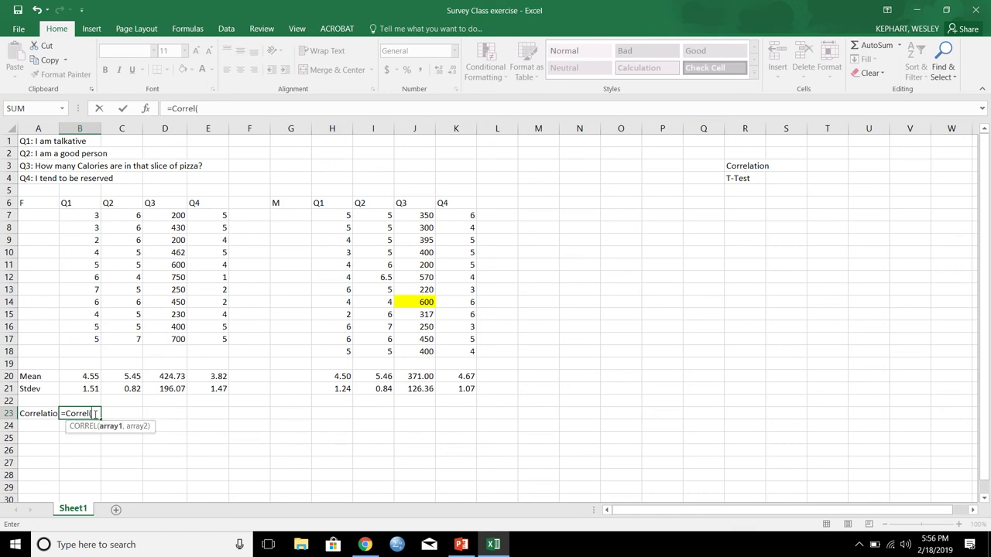
pyautogui.moveTo(93, 214); pyautogui.dragTo(99, 340)
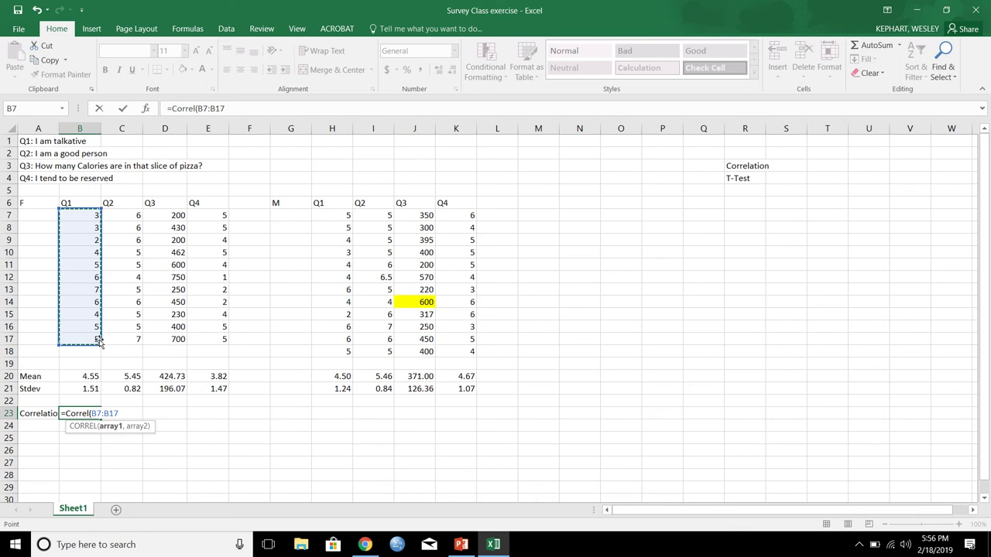
pyautogui.write(',')
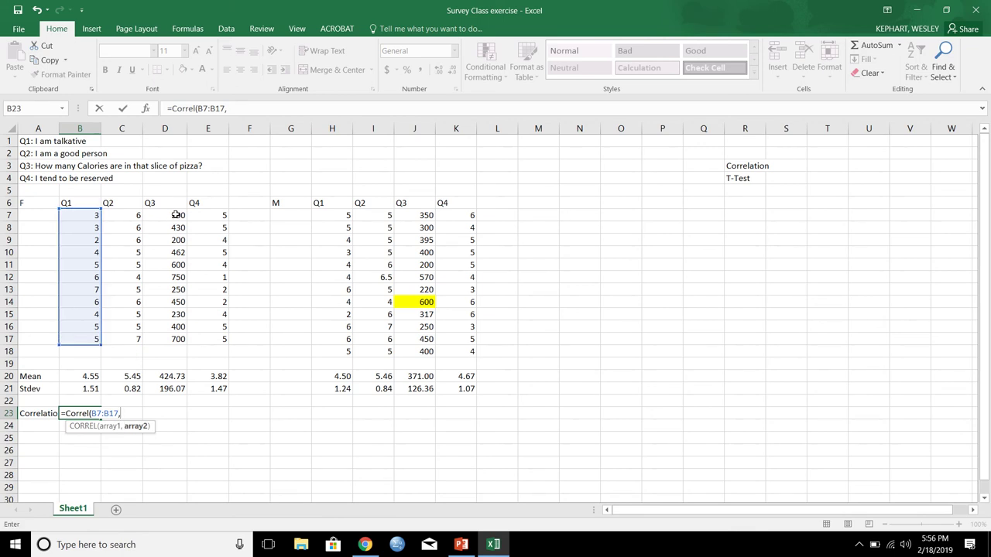
pyautogui.moveTo(175, 216); pyautogui.dragTo(177, 340)
pyautogui.write(')')
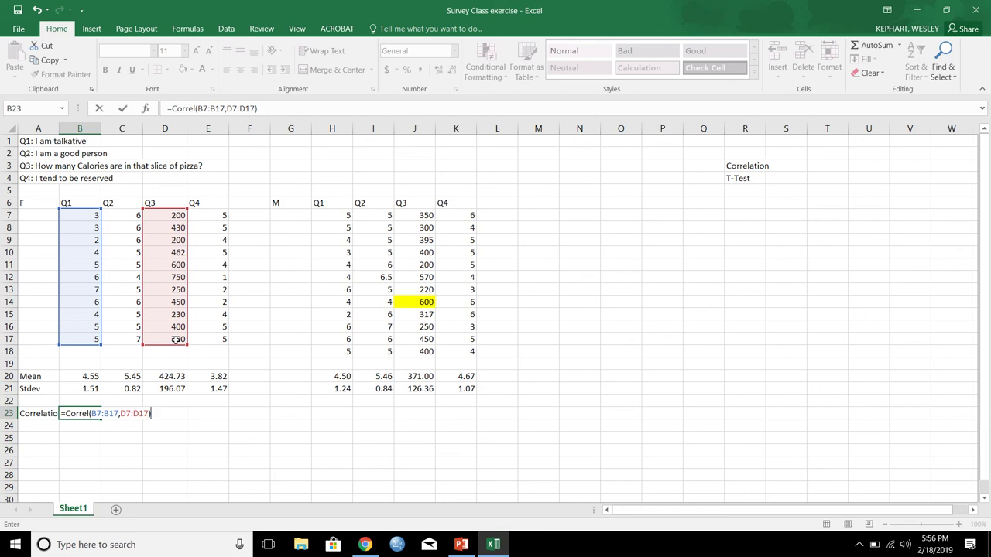
pyautogui.press('Return')
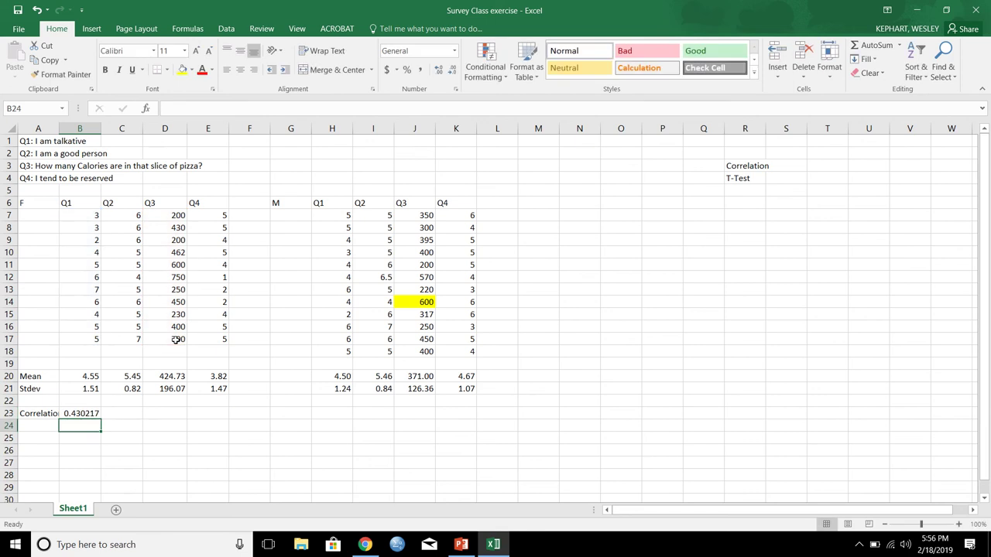
pyautogui.click(79, 415)
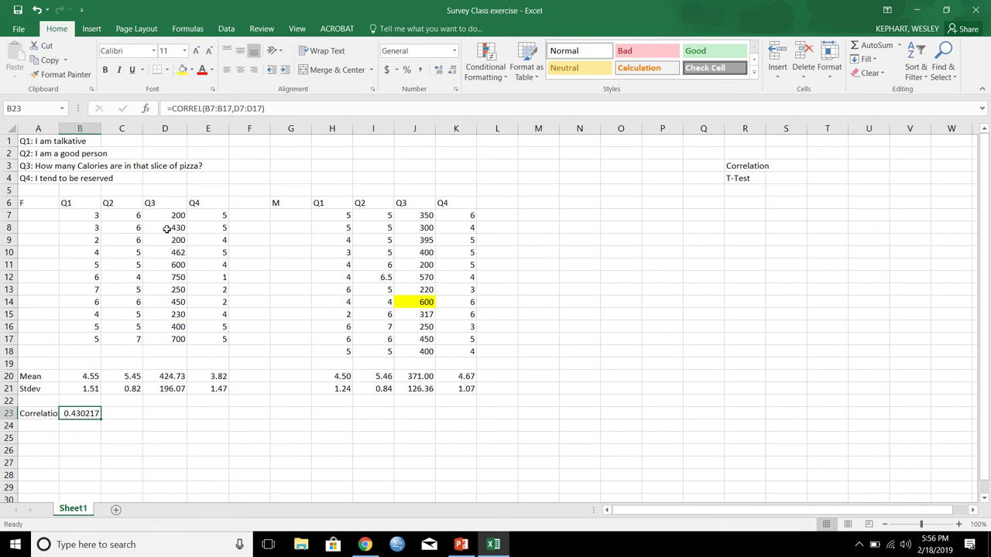
# Calculate the M group's Q1–Q3 correlation in H22 with CORREL over H7:H18 and J7:J18.
pyautogui.click(329, 401)
pyautogui.write('=')
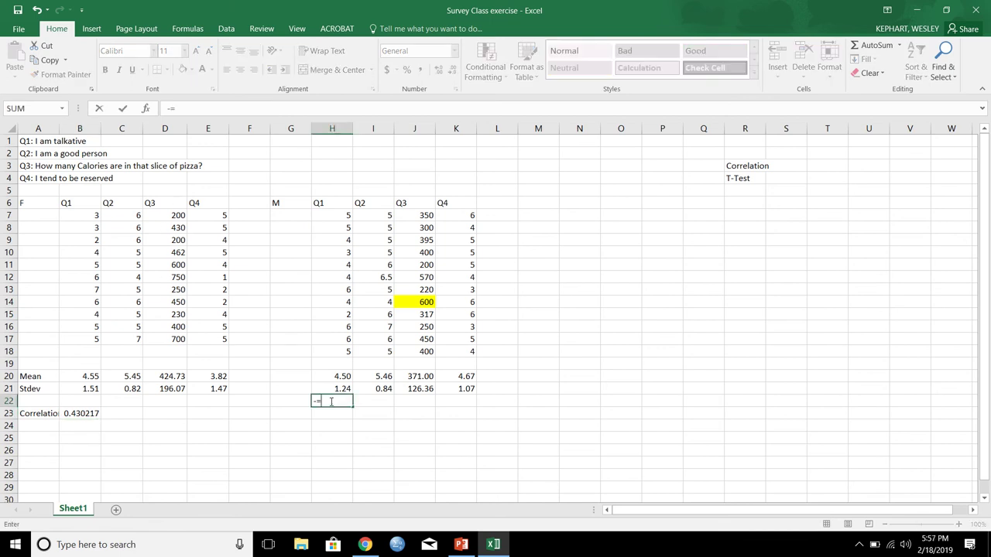
pyautogui.press('BackSpace')
pyautogui.write('=correl')
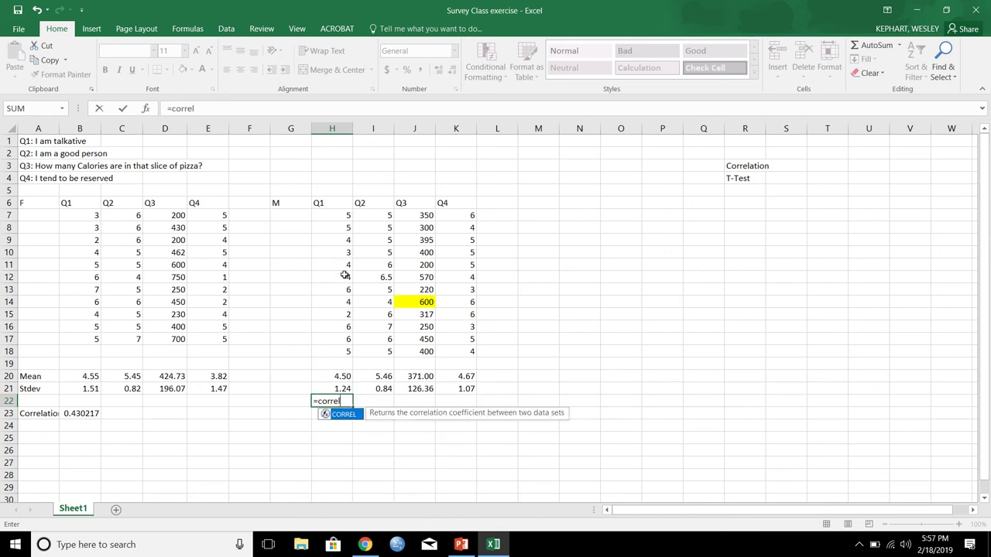
pyautogui.write('(')
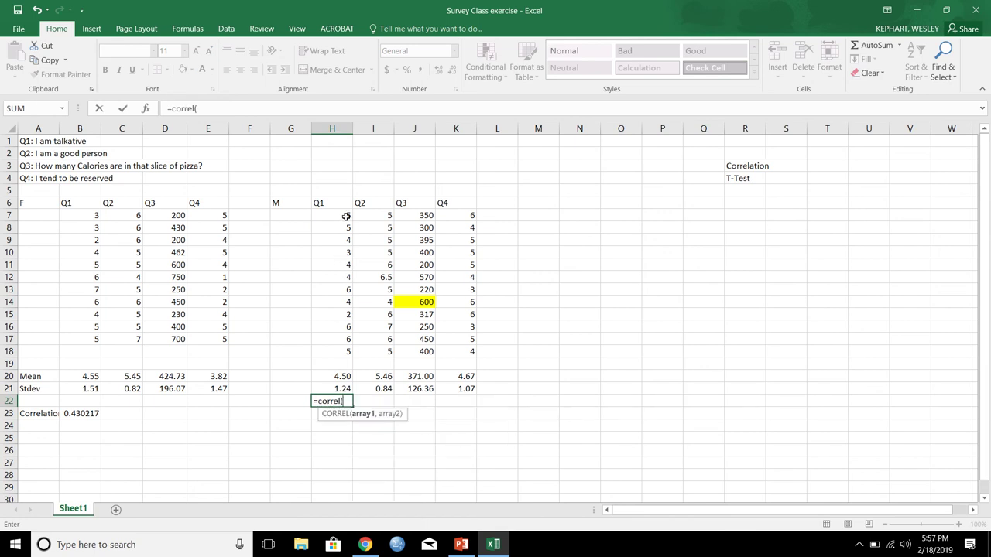
pyautogui.moveTo(345, 217); pyautogui.dragTo(344, 351)
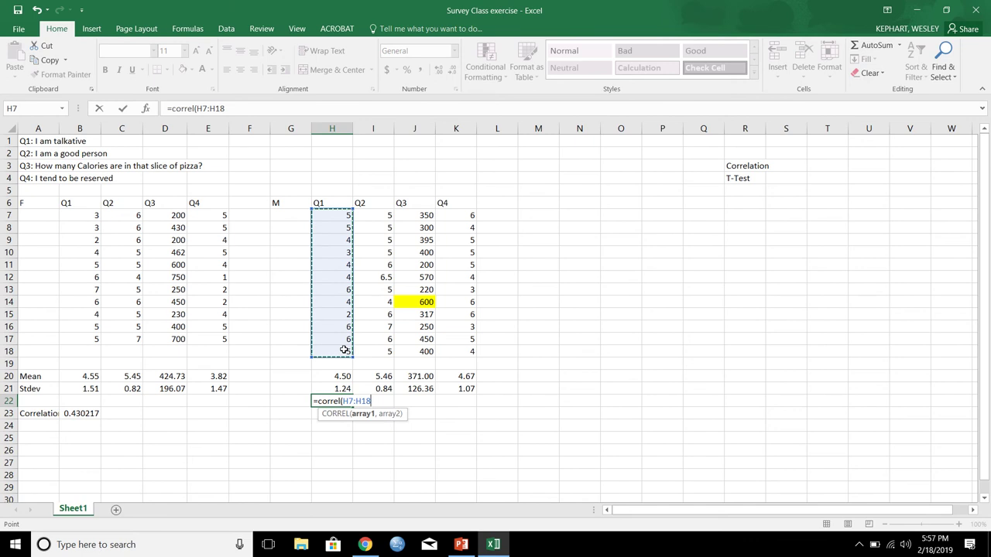
pyautogui.write(',')
pyautogui.moveTo(419, 214); pyautogui.dragTo(425, 353)
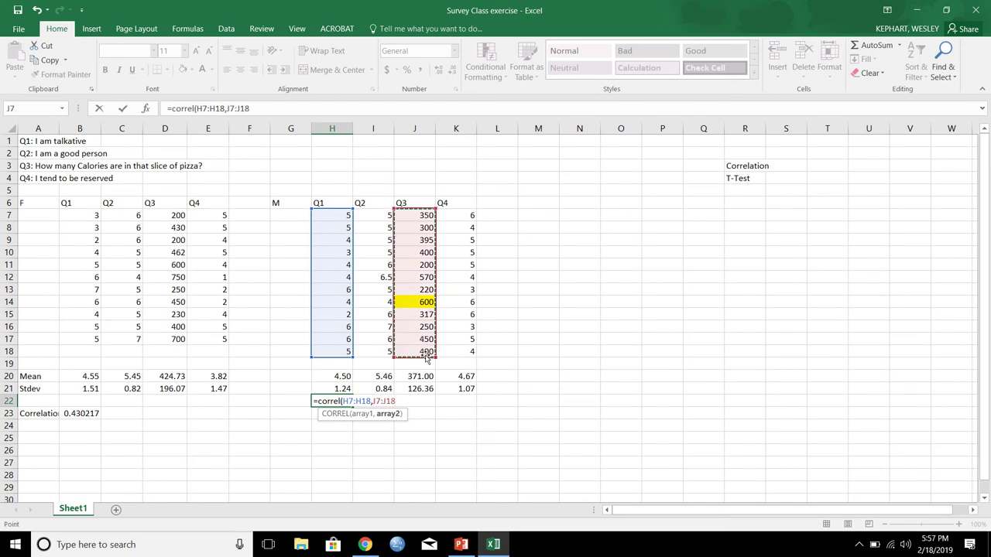
pyautogui.press('Return')
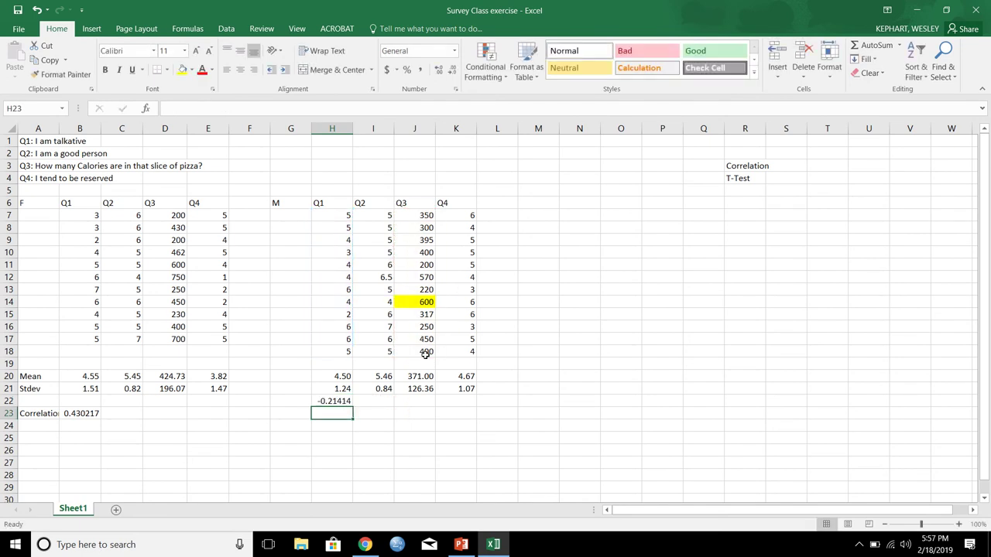
# Highlight the M group's Q1 and Q3 data, and move the correlation formula from H22 to H23.
pyautogui.click(331, 400)
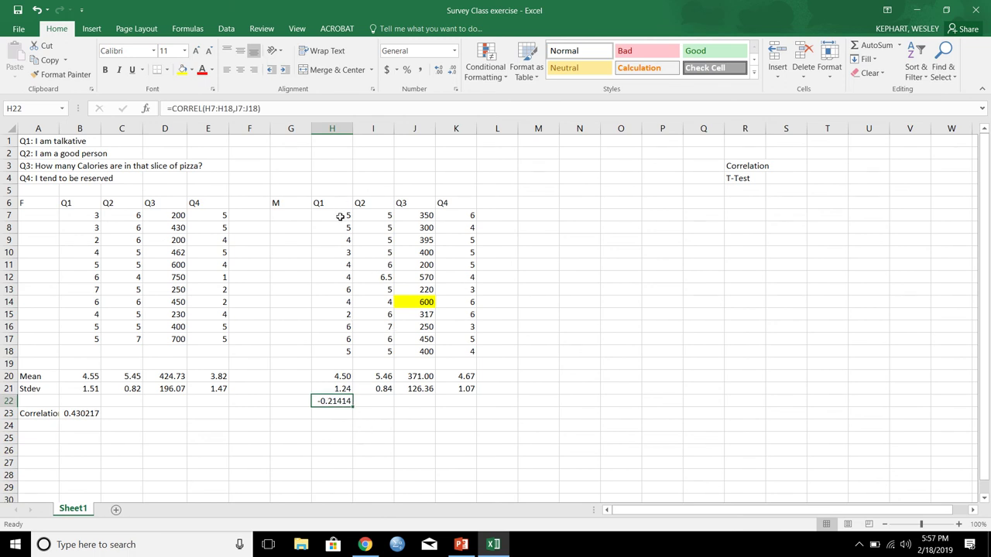
pyautogui.moveTo(339, 214); pyautogui.dragTo(343, 350)
pyautogui.moveTo(426, 216); pyautogui.dragTo(427, 352)
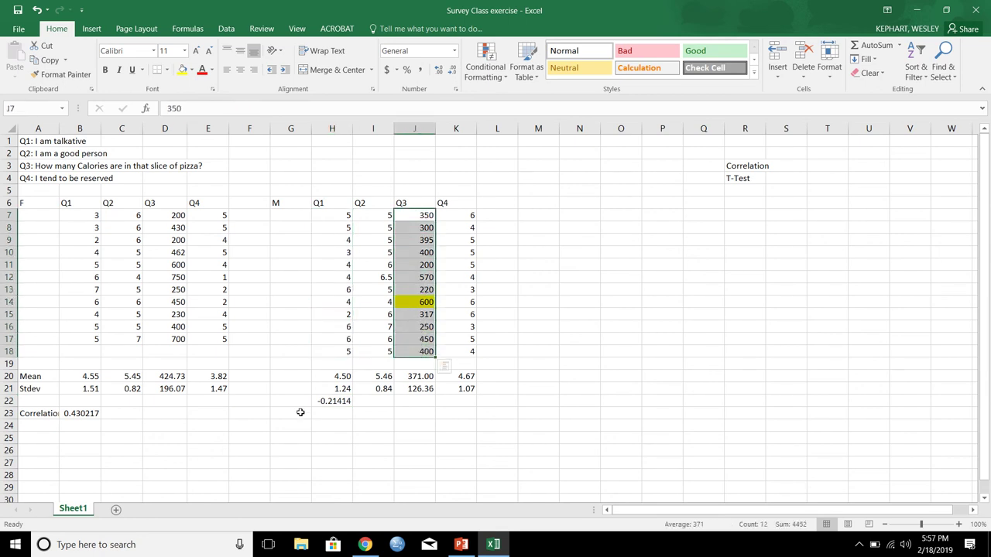
pyautogui.click(328, 403)
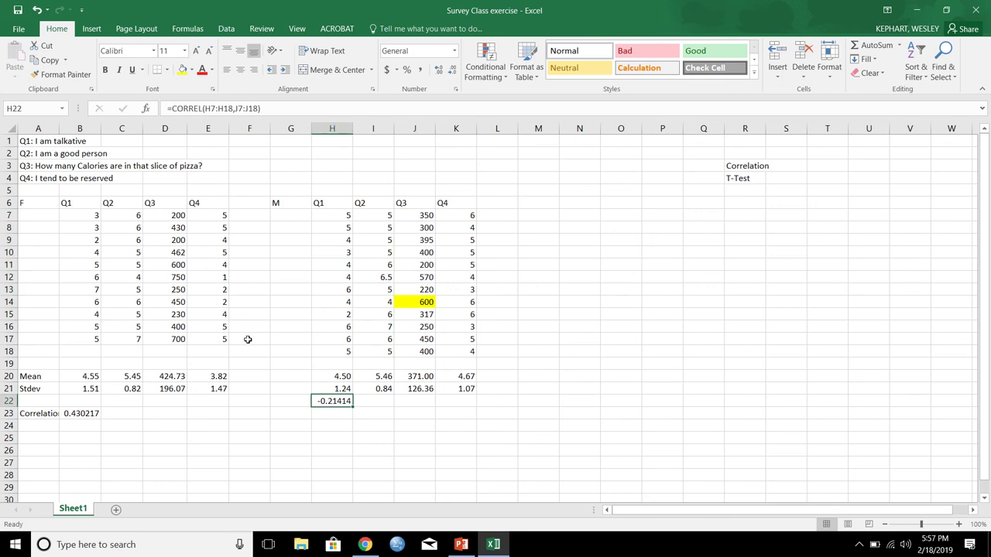
pyautogui.moveTo(321, 398); pyautogui.dragTo(327, 412)
pyautogui.click(338, 402)
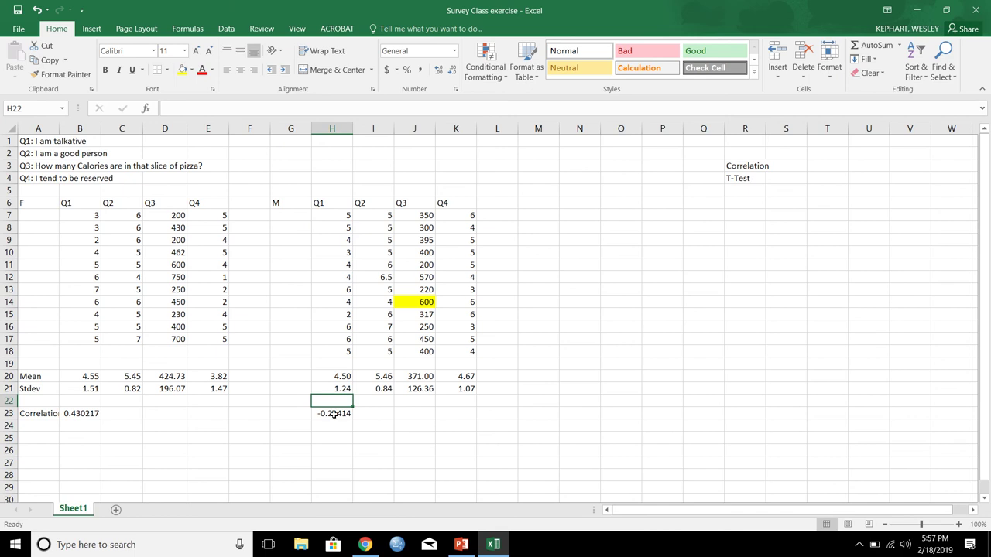
pyautogui.click(333, 414)
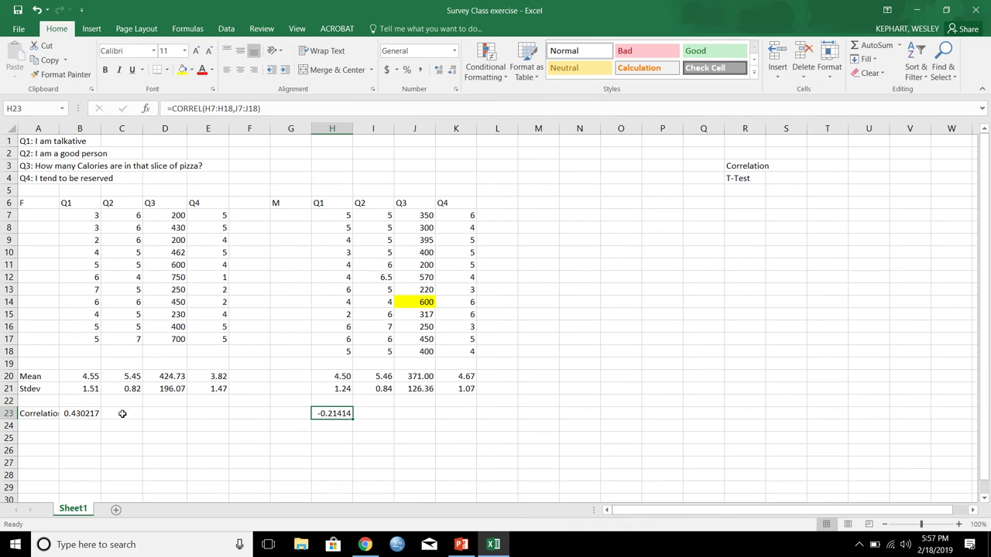
pyautogui.click(76, 414)
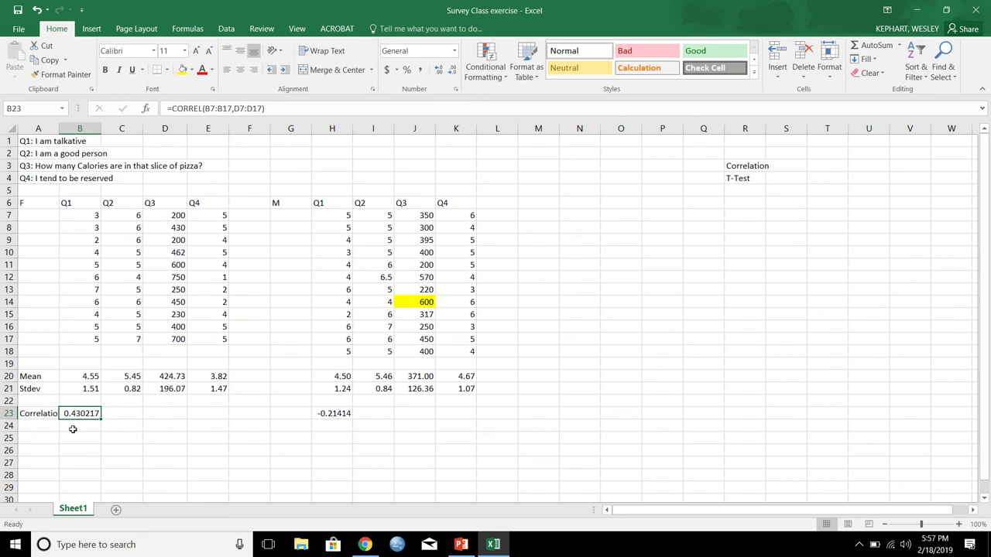
# Calculate the F group's Q1–Q4 correlation in E23 with CORREL over B7:B17 and E7:E17, and highlight each of the two ranges.
pyautogui.click(164, 412)
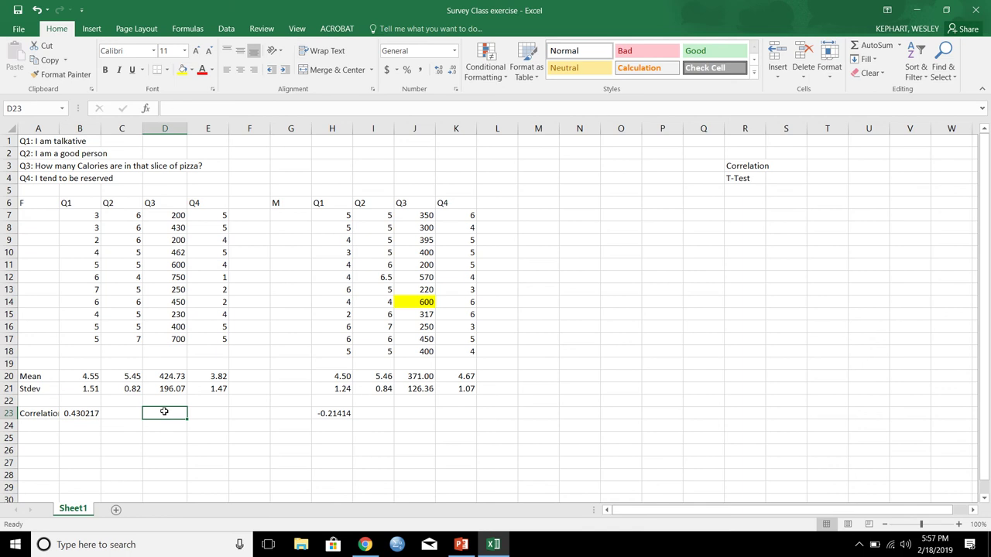
pyautogui.click(44, 141)
pyautogui.click(43, 178)
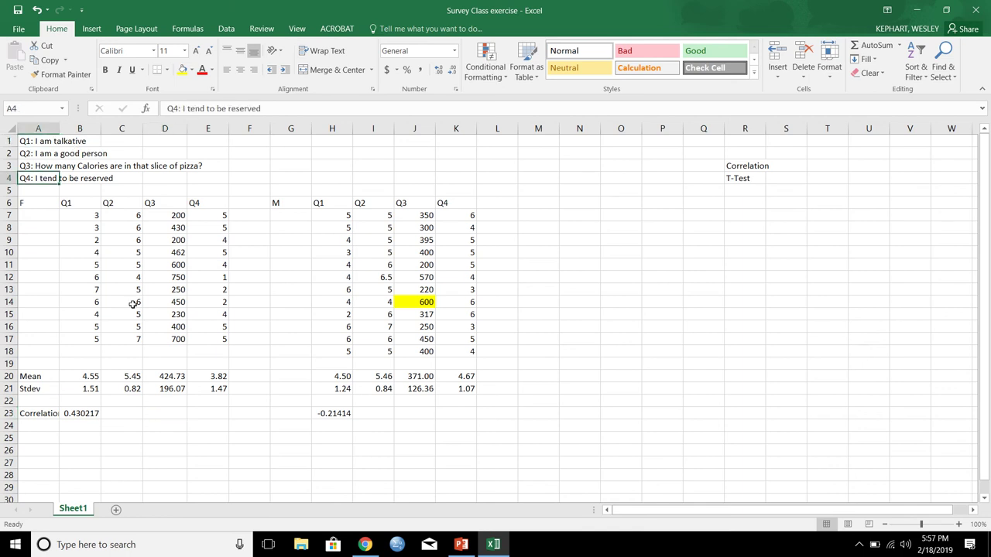
pyautogui.click(203, 412)
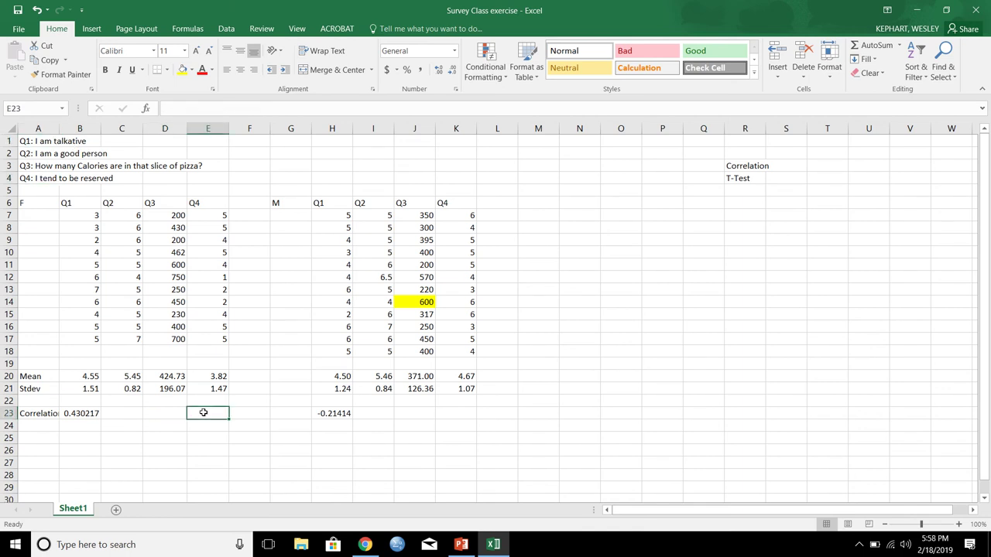
pyautogui.write('=')
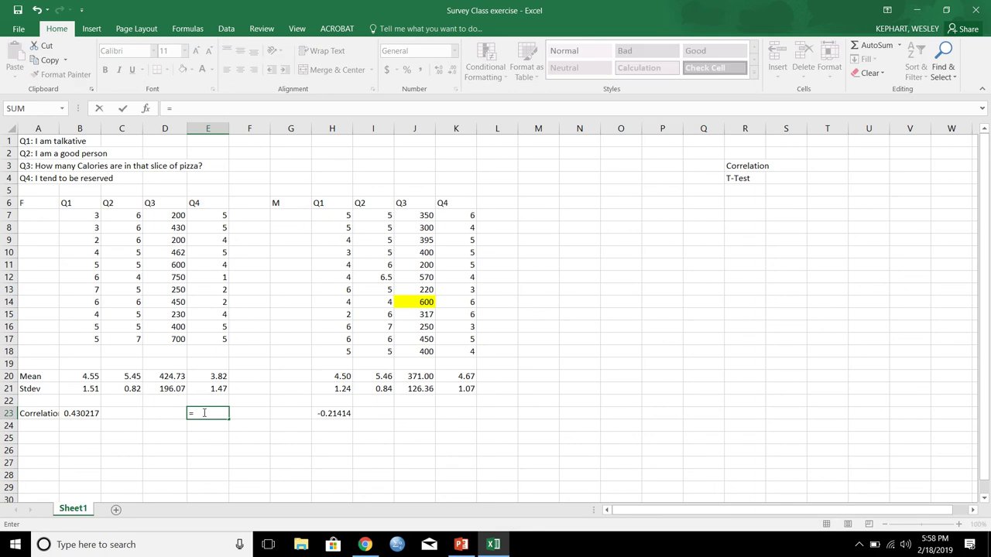
pyautogui.write('correl')
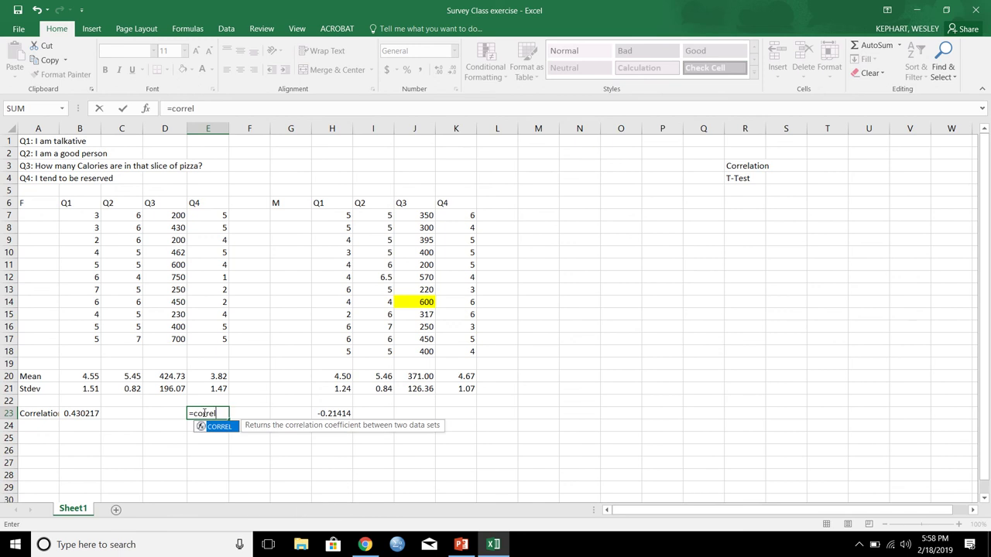
pyautogui.write('(')
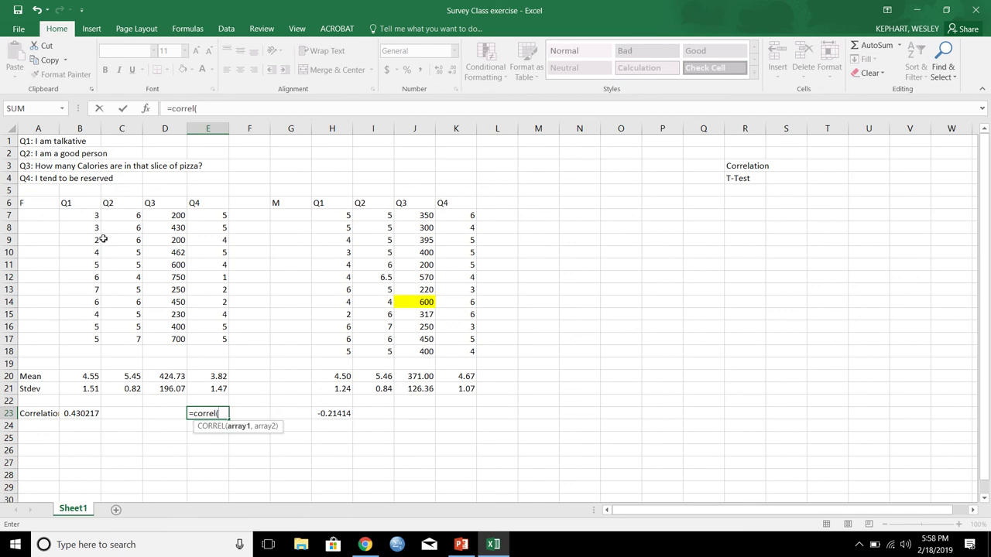
pyautogui.moveTo(93, 218); pyautogui.dragTo(91, 335)
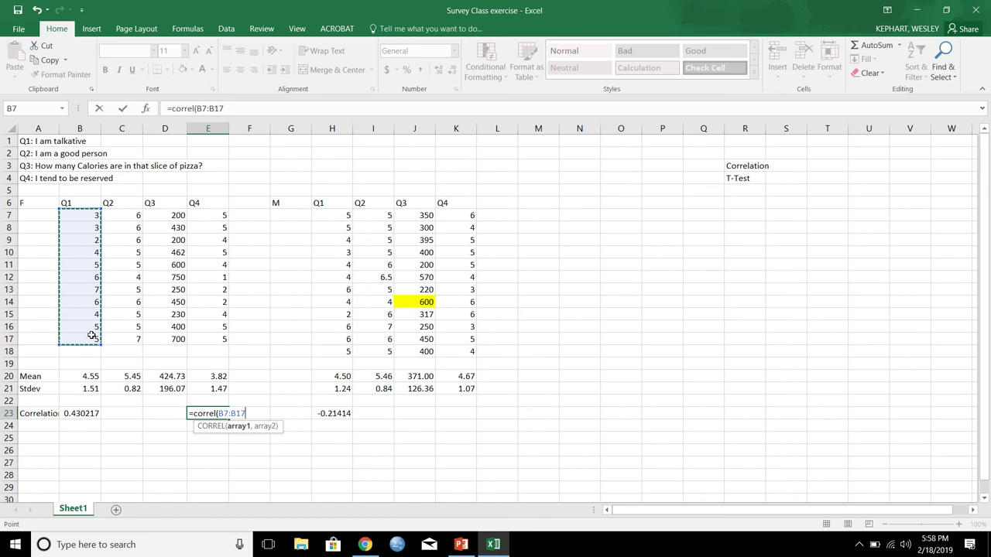
pyautogui.write(',')
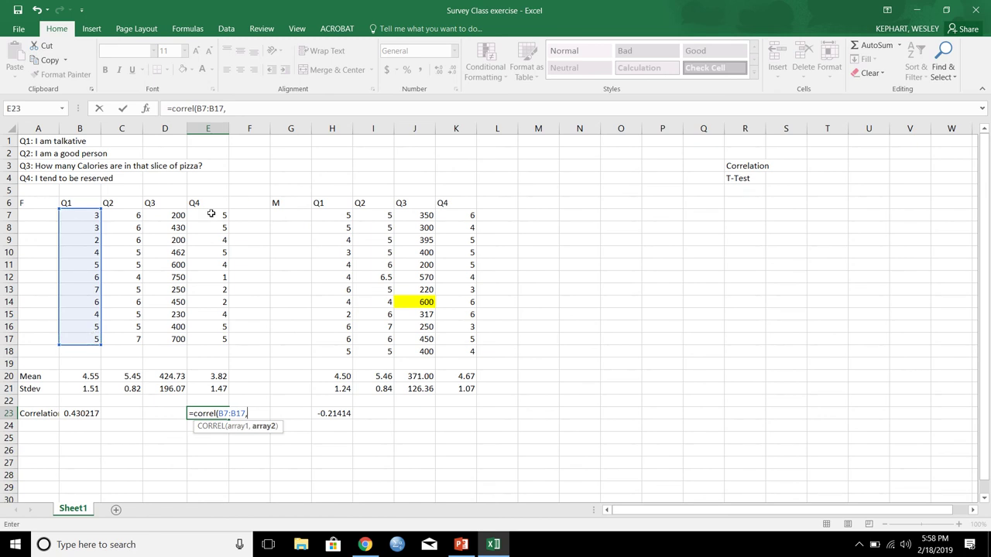
pyautogui.moveTo(209, 215); pyautogui.dragTo(207, 338)
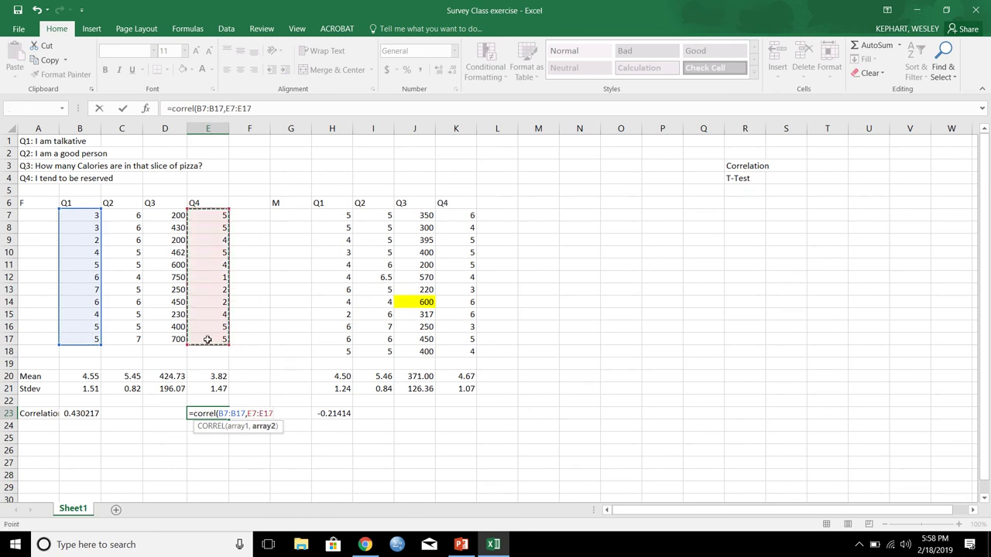
pyautogui.write(')')
pyautogui.press('Return')
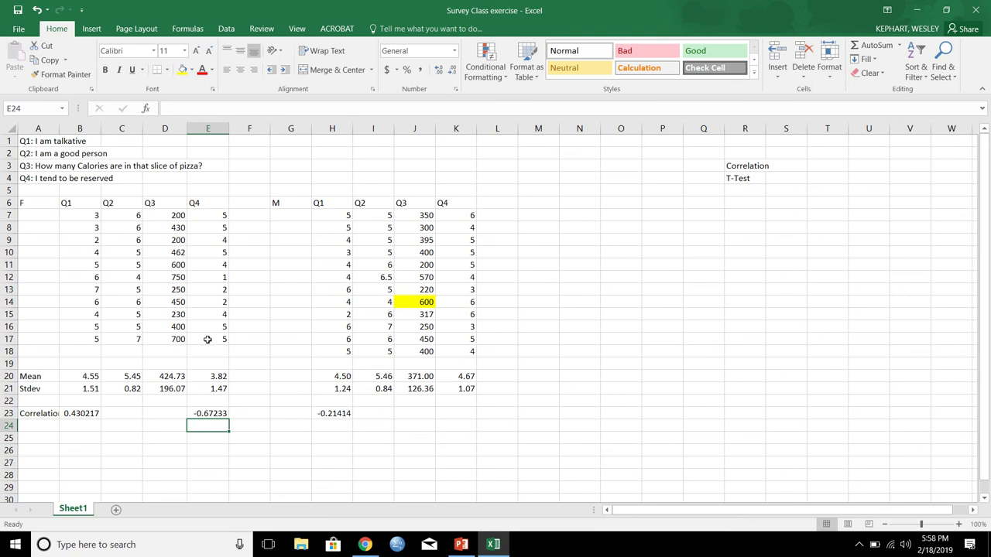
pyautogui.click(216, 414)
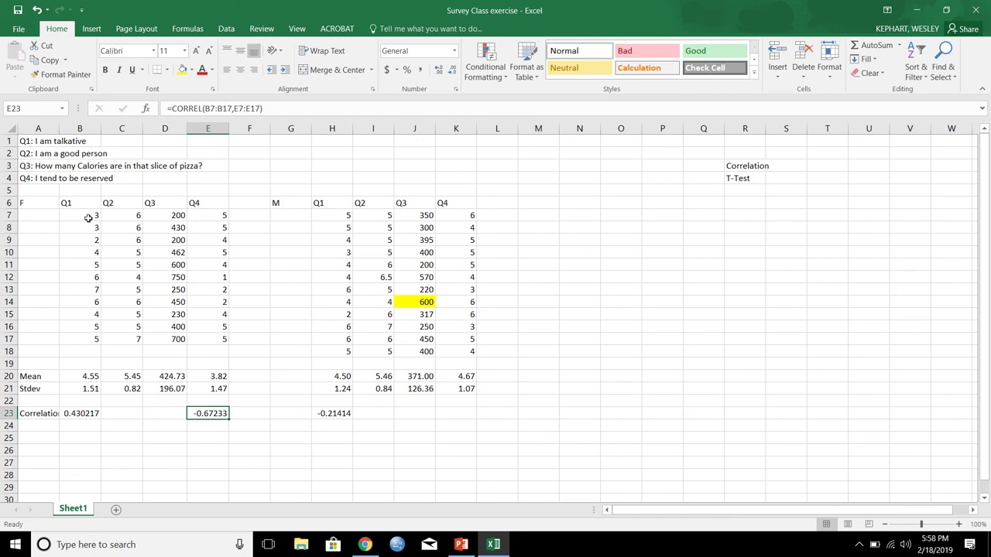
pyautogui.moveTo(88, 217); pyautogui.dragTo(88, 334)
pyautogui.moveTo(214, 215); pyautogui.dragTo(222, 338)
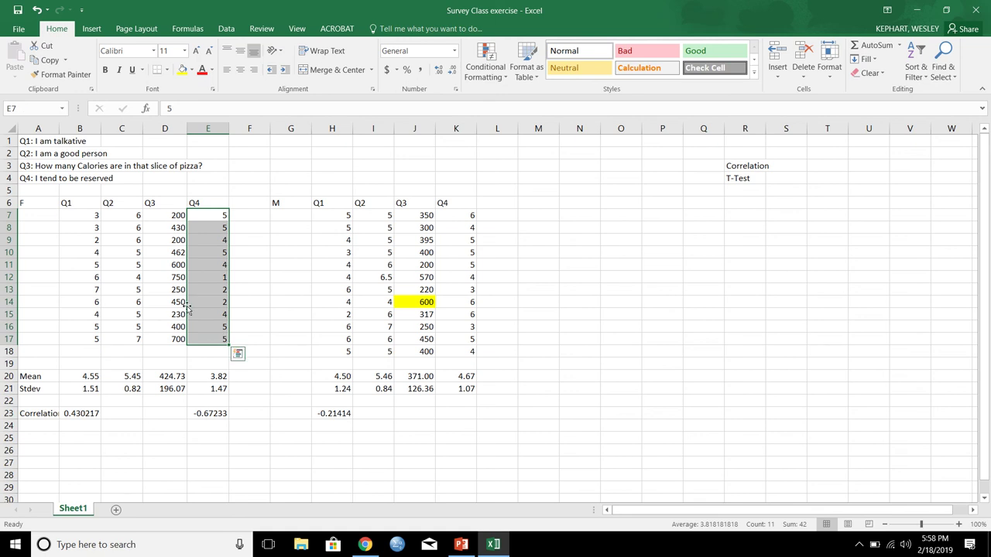
# Calculate the M group's Q1–Q4 correlation in K23 with CORREL over H7:H18 and K7:K18.
pyautogui.click(459, 415)
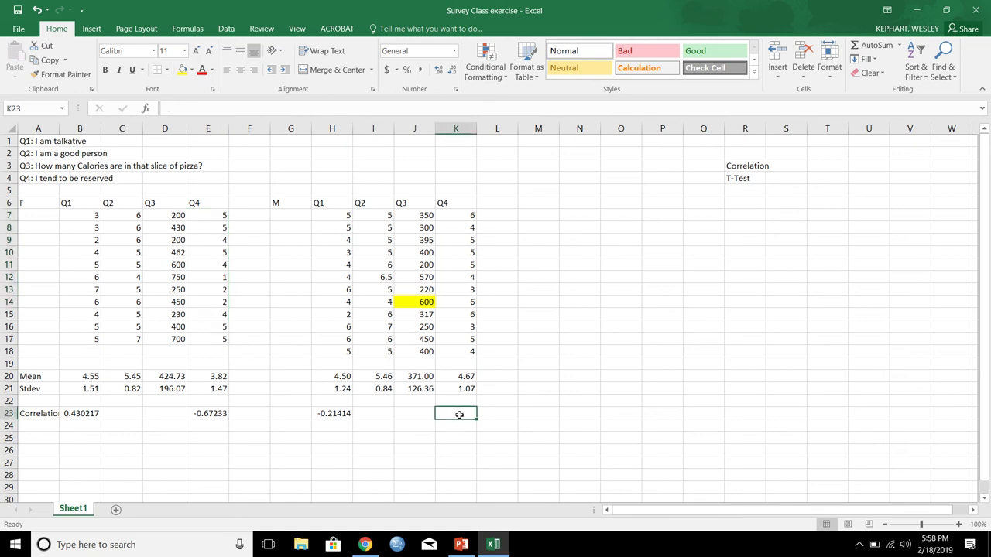
pyautogui.write('=correl(')
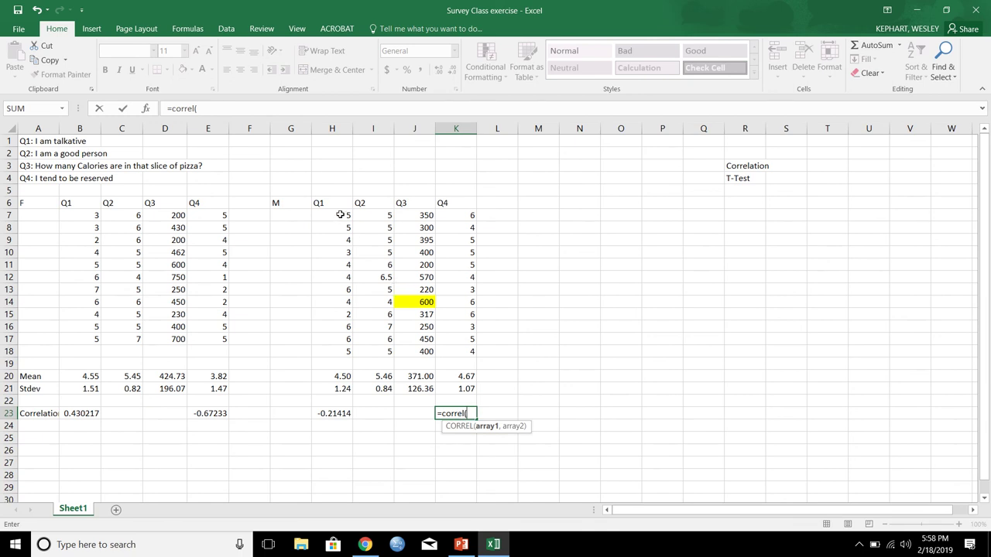
pyautogui.moveTo(340, 214); pyautogui.dragTo(340, 349)
pyautogui.write(',')
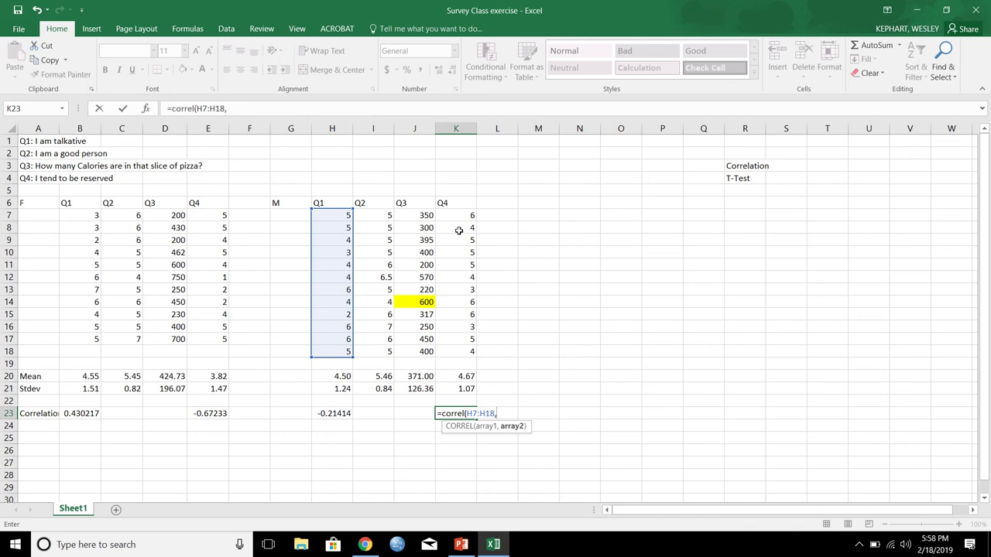
pyautogui.moveTo(461, 218); pyautogui.dragTo(457, 357)
pyautogui.write(')')
pyautogui.press('Return')
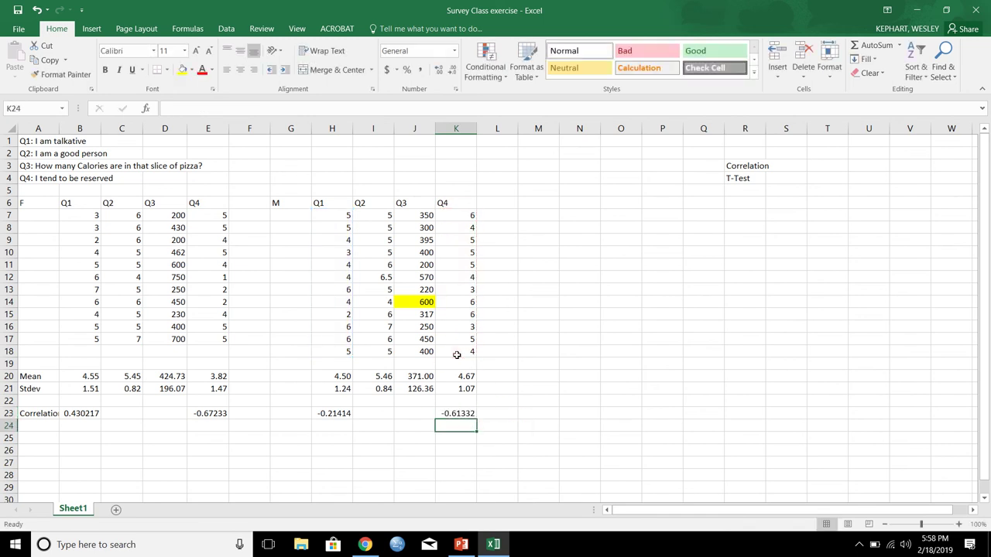
# Review the correlation formula in K23 and highlight the M group's Q1 and Q4 data ranges in turn.
pyautogui.click(464, 415)
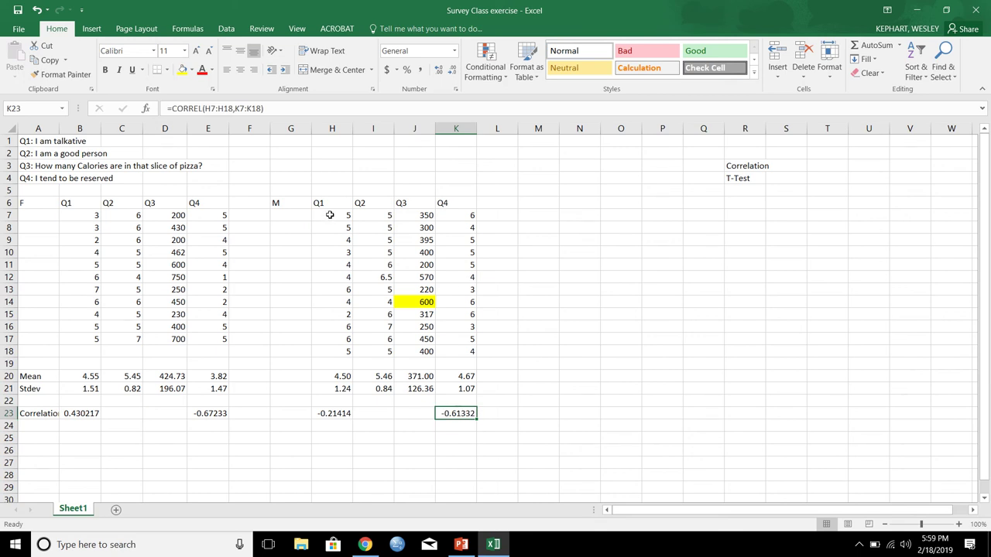
pyautogui.moveTo(330, 214); pyautogui.dragTo(326, 349)
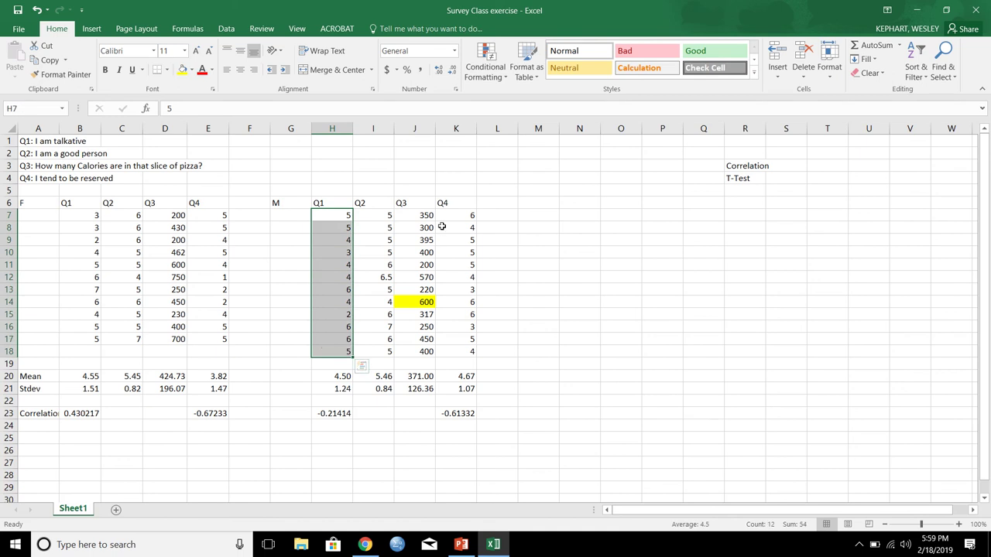
pyautogui.moveTo(455, 215); pyautogui.dragTo(461, 352)
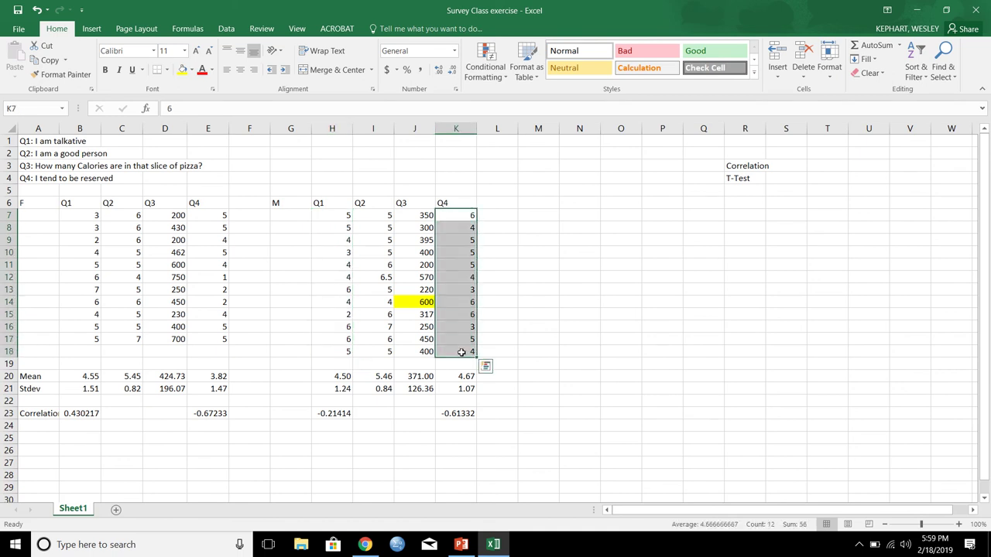
# Delete the Correlation note from R3 and enter the row label TTEST in A25.
pyautogui.click(44, 438)
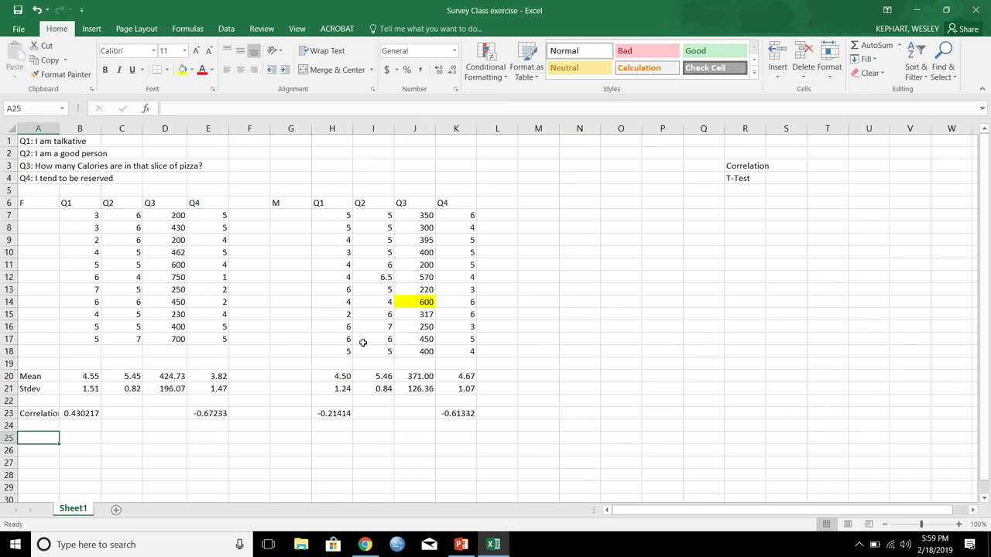
pyautogui.click(745, 165)
pyautogui.press('Delete')
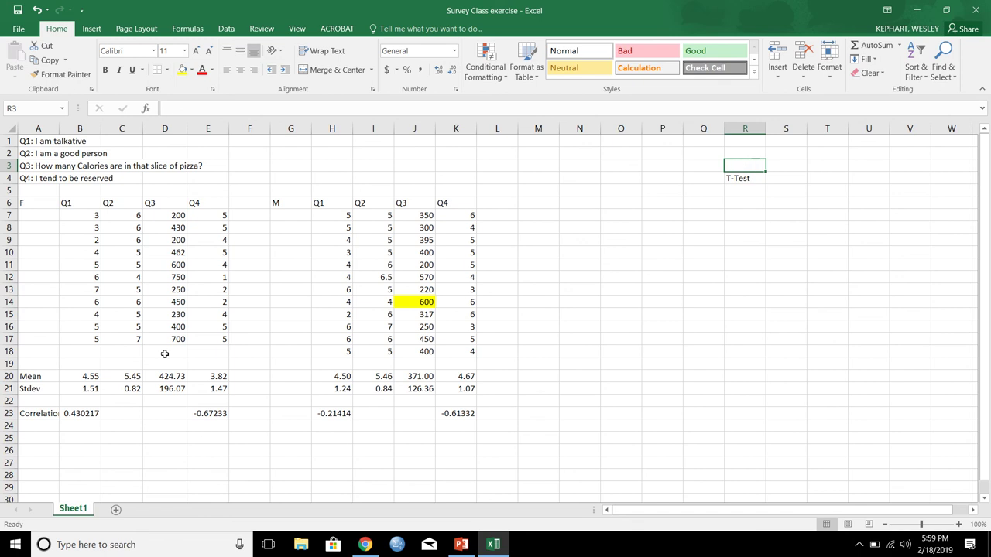
pyautogui.click(35, 440)
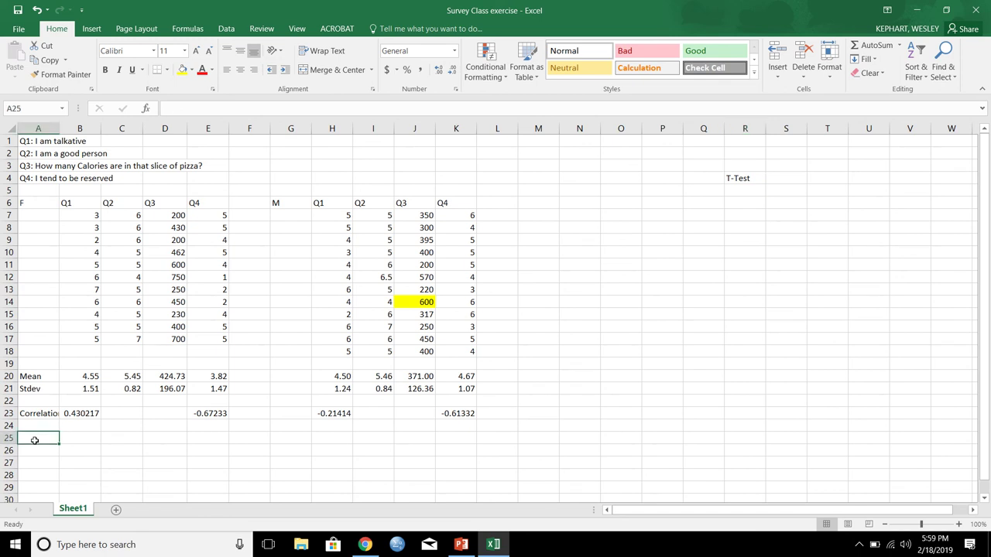
pyautogui.write('TTEST')
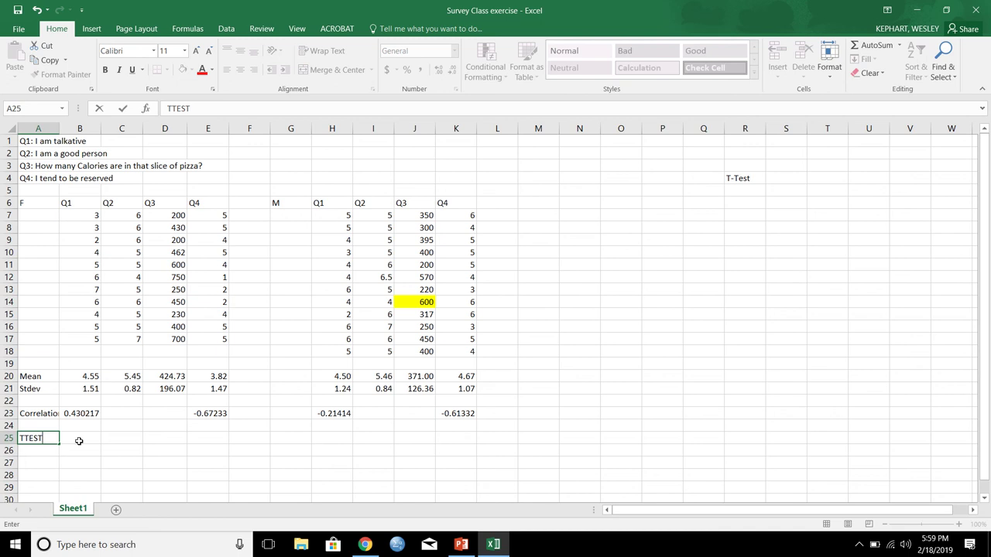
# Calculate the Q1 t-test in B25 with TTEST over B7:B17 and H7:H18, using 2 tails and type 2.
pyautogui.click(78, 440)
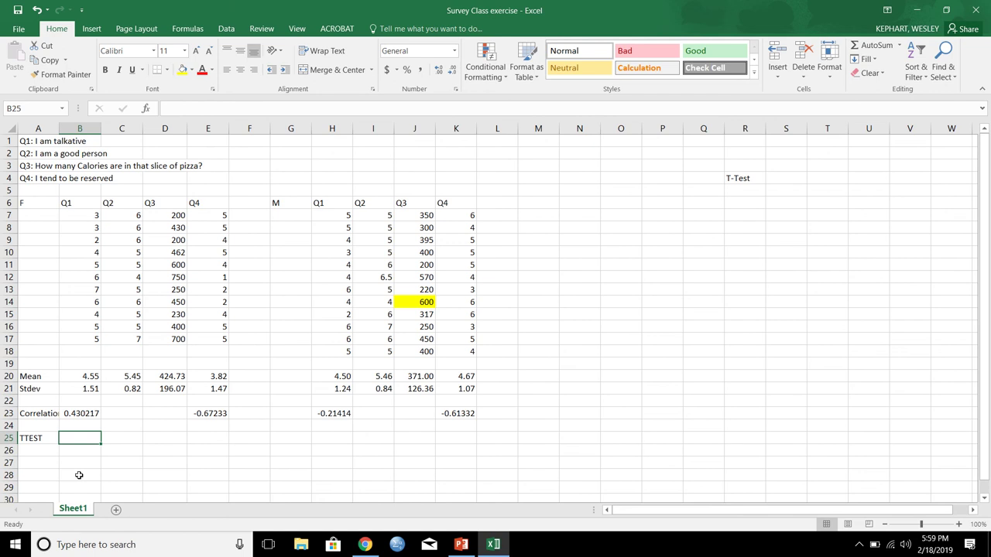
pyautogui.write('=')
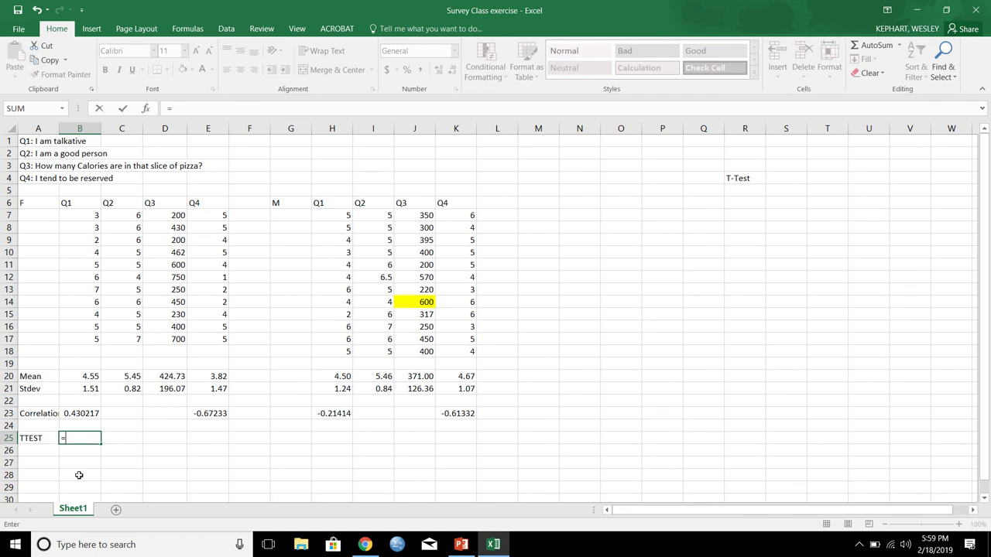
pyautogui.write('ttest')
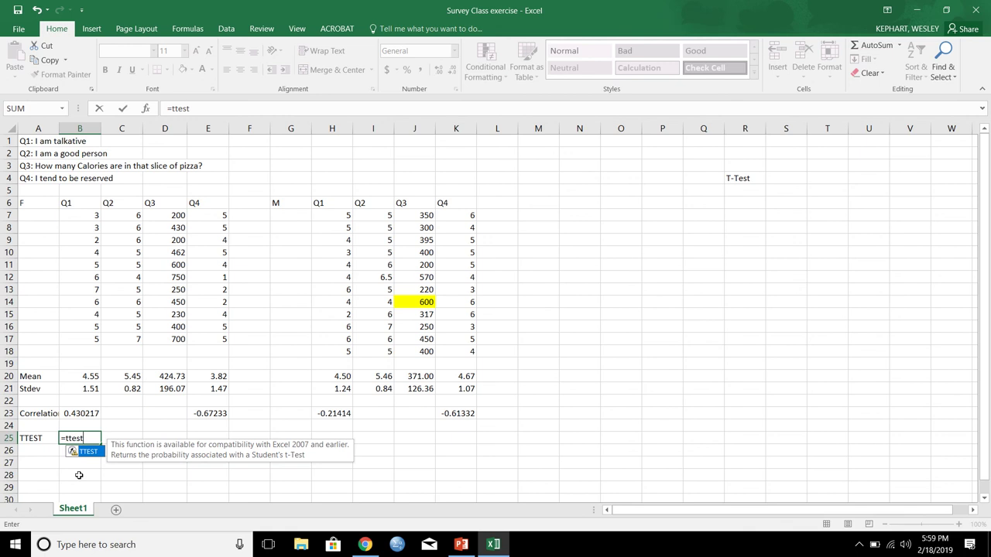
pyautogui.write('(')
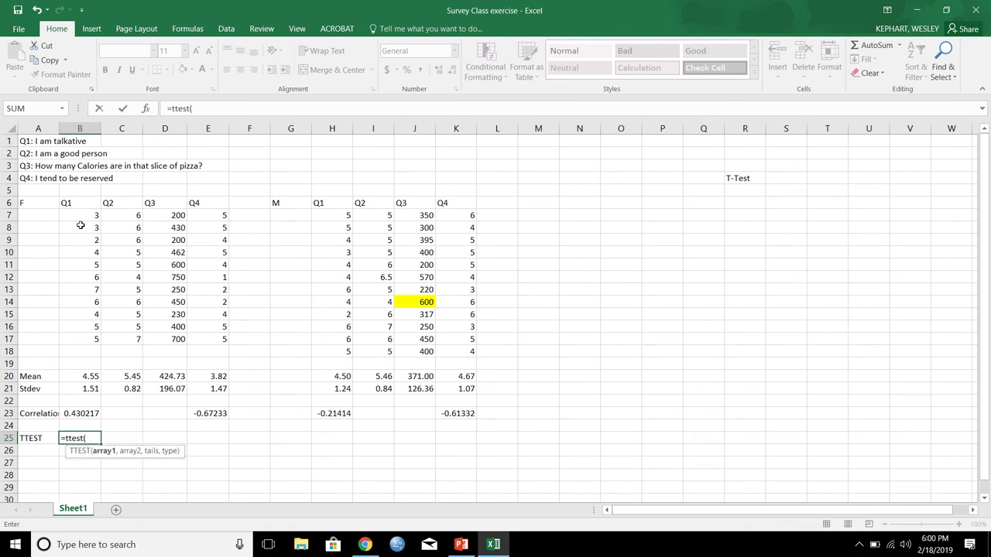
pyautogui.moveTo(81, 215); pyautogui.dragTo(76, 338)
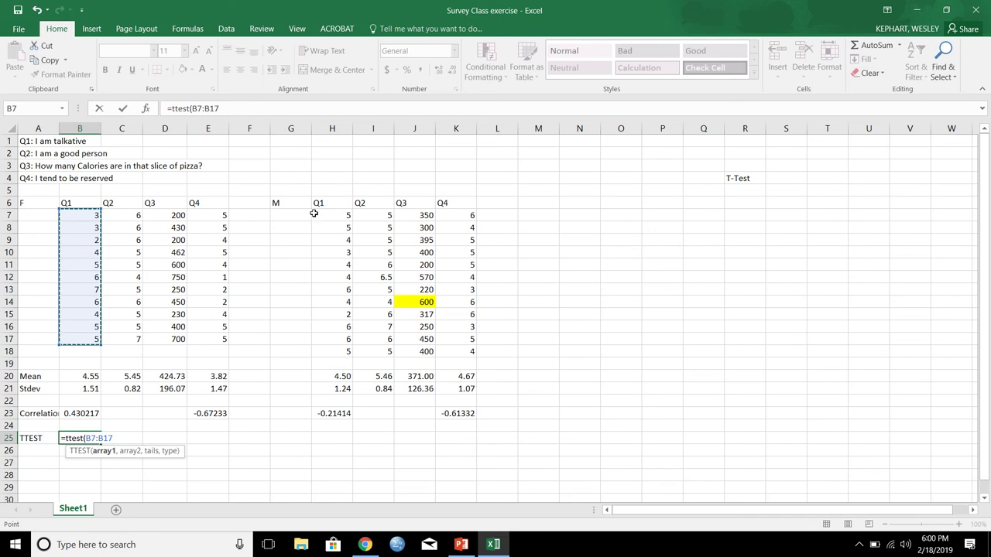
pyautogui.write(',')
pyautogui.moveTo(328, 216); pyautogui.dragTo(333, 353)
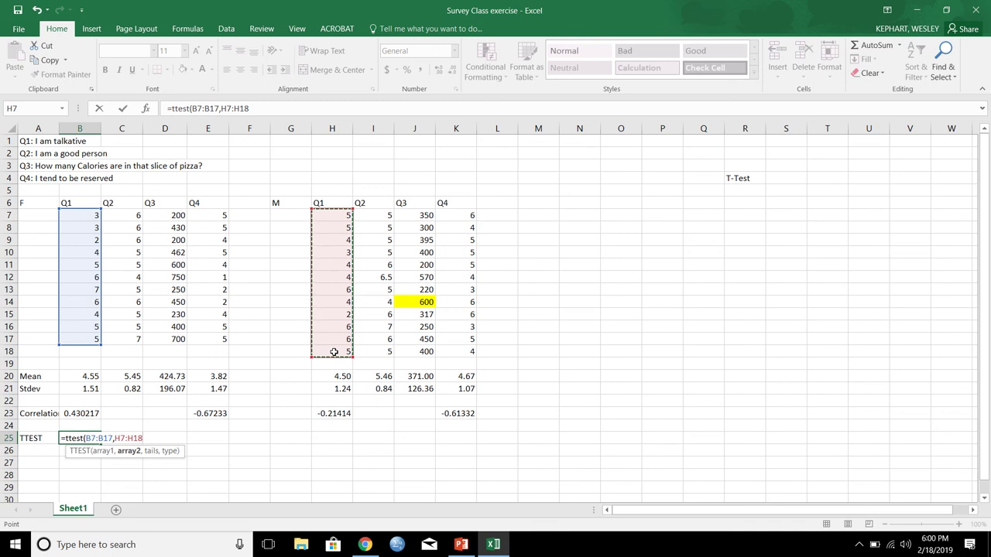
pyautogui.write(',2')
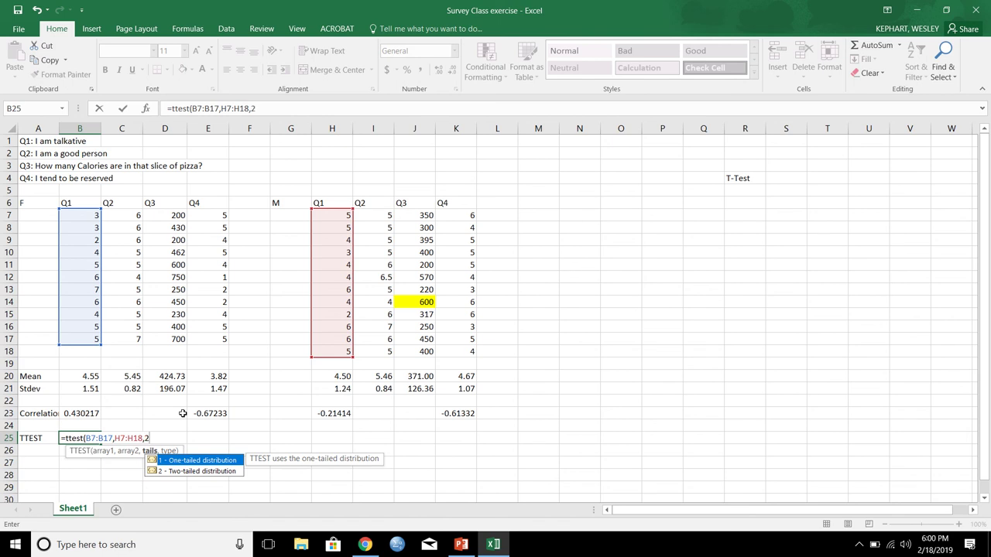
pyautogui.write(',')
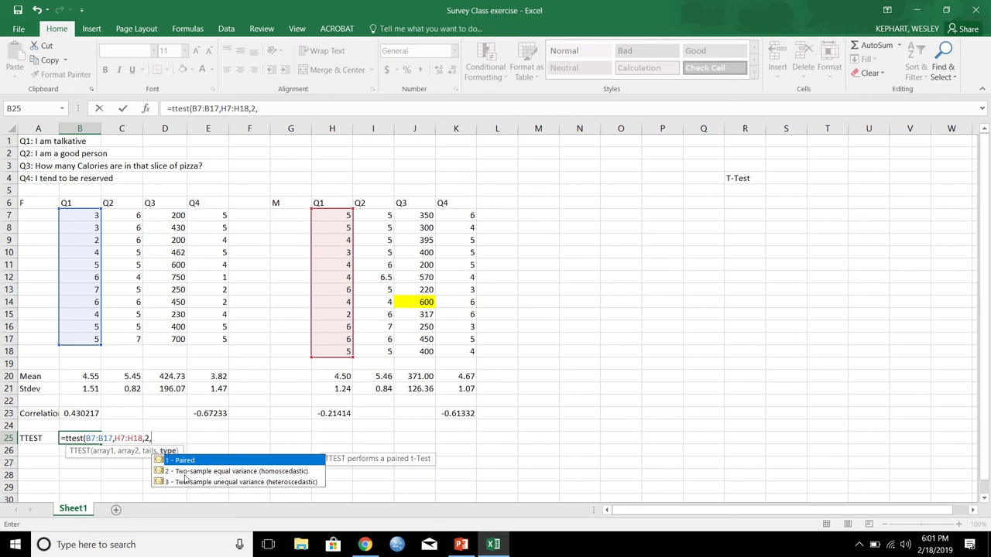
pyautogui.write('2')
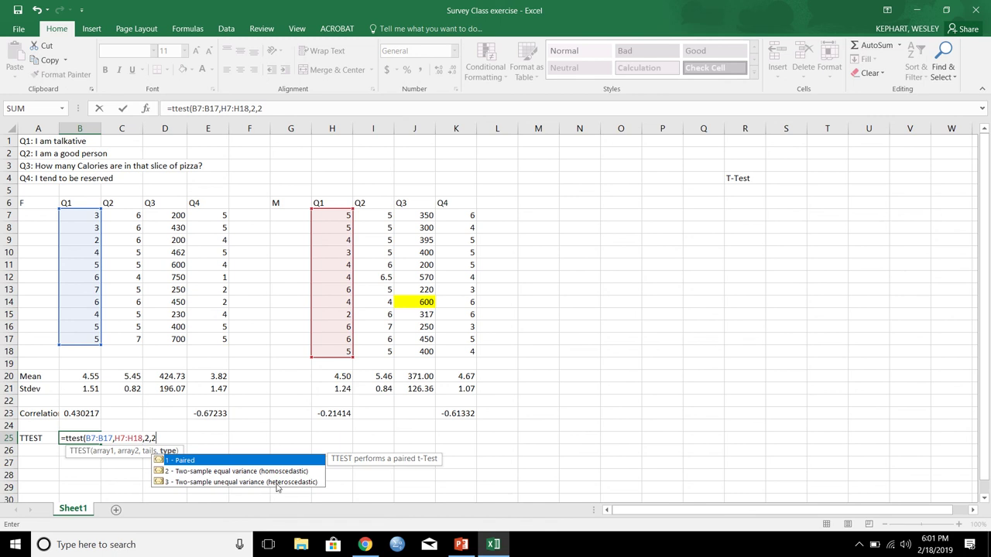
pyautogui.write(')')
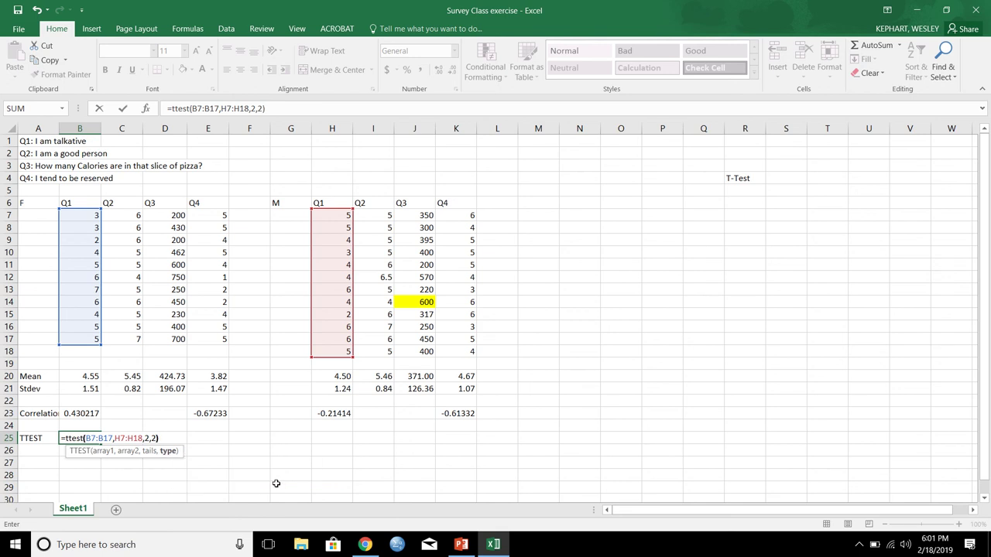
pyautogui.press('Return')
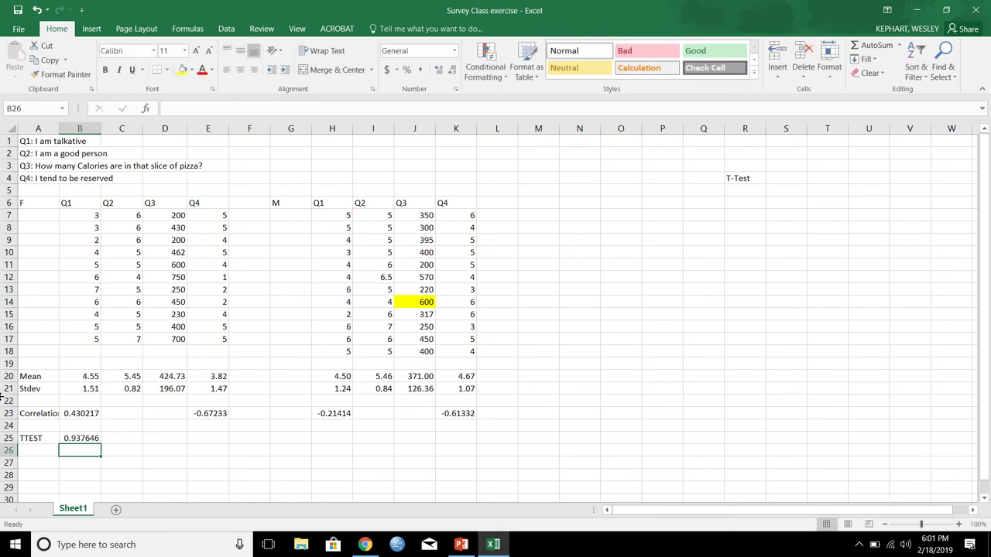
# Reduce the Q1 t-test value in B25 to two decimal places.
pyautogui.click(65, 434)
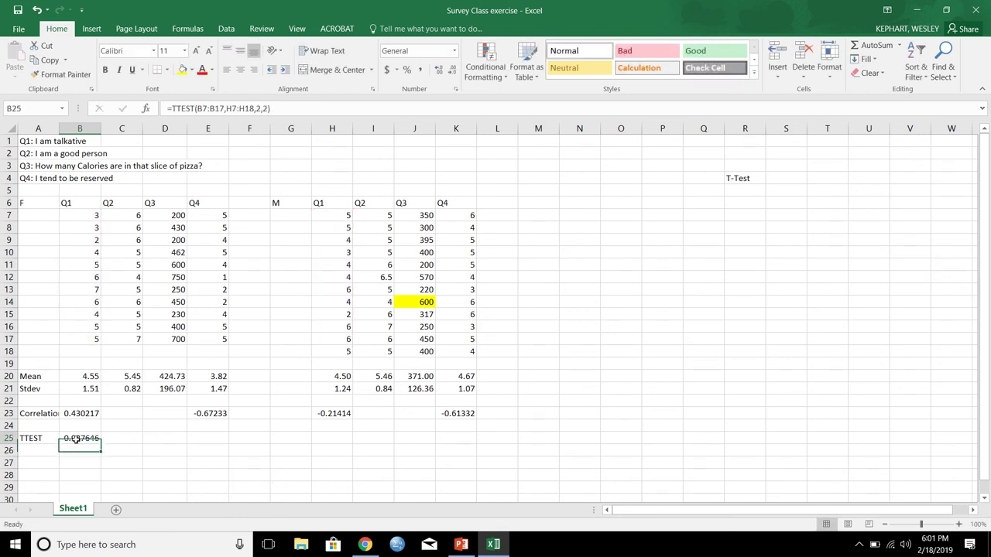
pyautogui.click(452, 71)
pyautogui.click(451, 71)
pyautogui.click(452, 71)
pyautogui.click(451, 72)
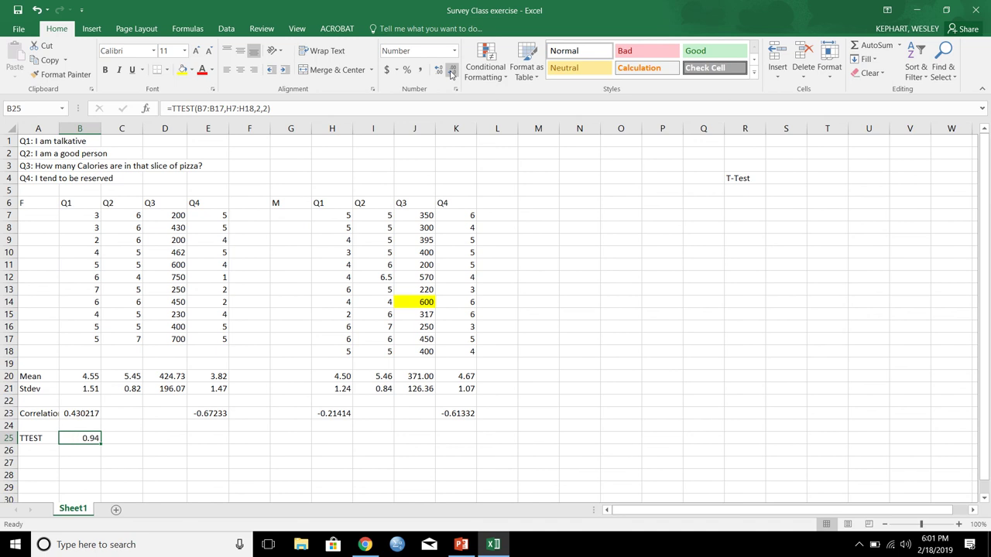
# Review the t-test cell B25, both groups' Q1 data and the Q1 question text in A1.
pyautogui.click(85, 449)
pyautogui.click(88, 439)
pyautogui.moveTo(81, 214); pyautogui.dragTo(89, 327)
pyautogui.moveTo(339, 214); pyautogui.dragTo(339, 352)
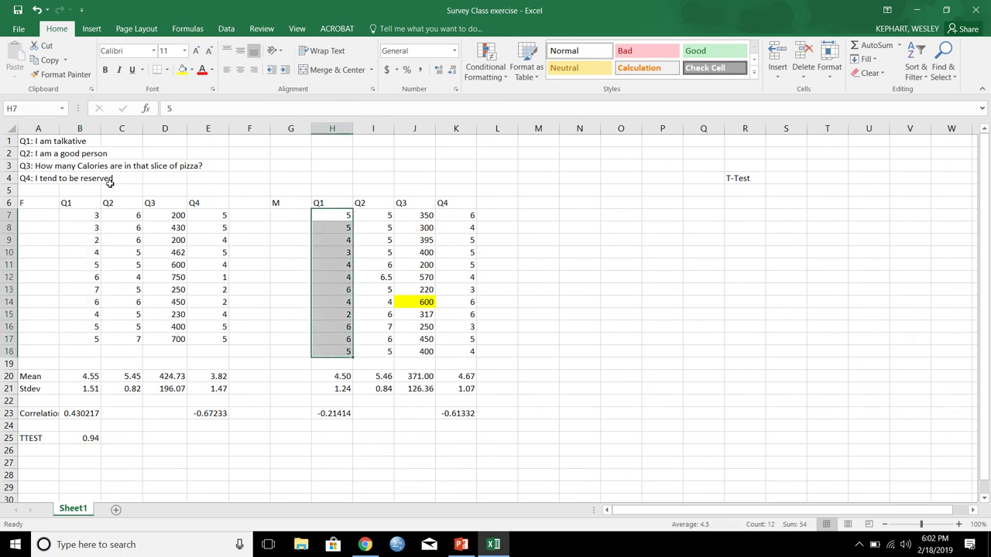
pyautogui.click(37, 141)
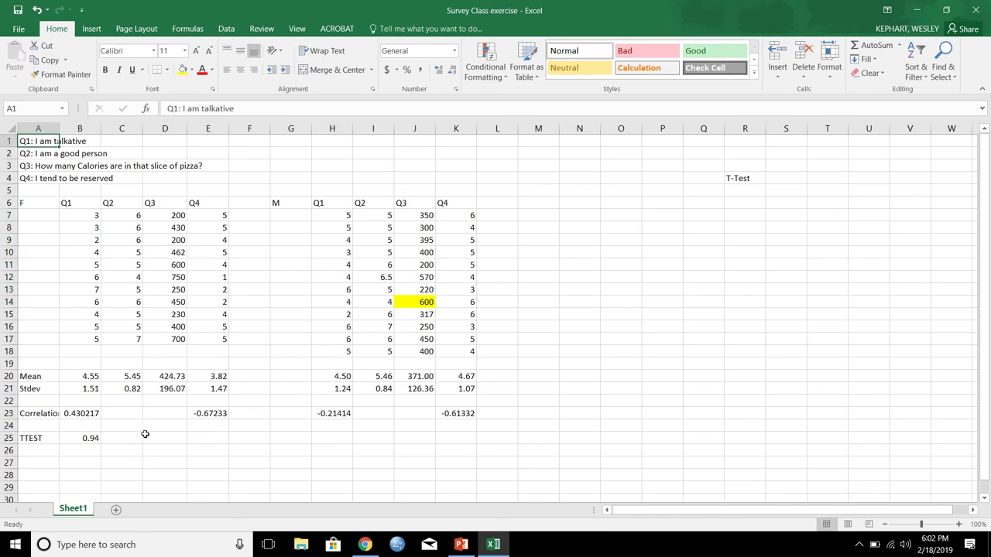
# Copy the t-test formula from B25 across to C25 to compare the two groups on Q2.
pyautogui.click(93, 438)
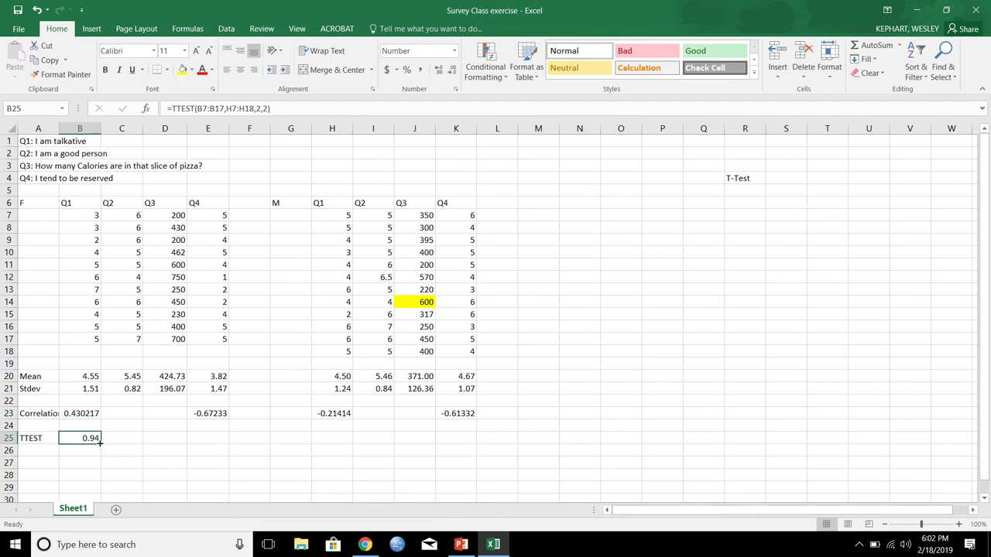
pyautogui.moveTo(99, 443); pyautogui.dragTo(128, 446)
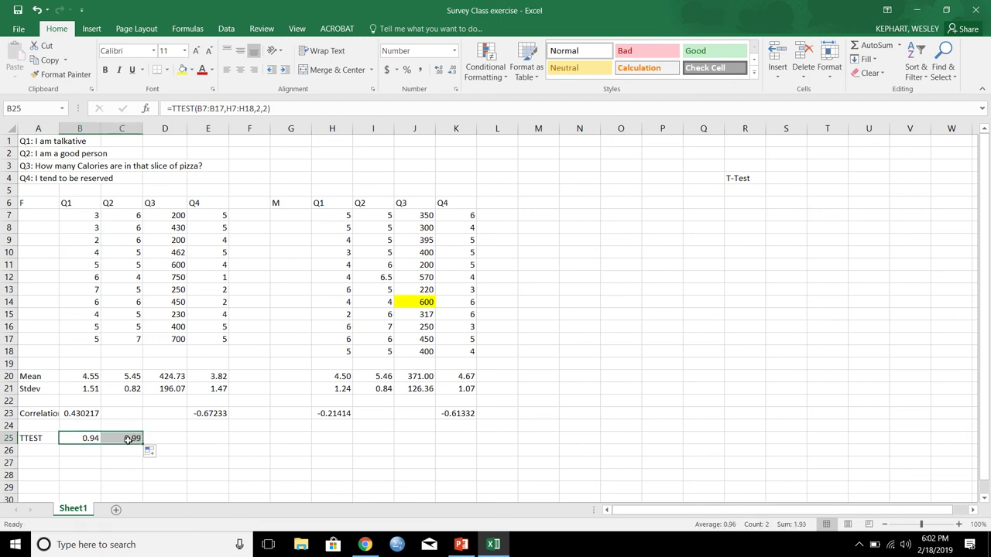
pyautogui.press('Tab')
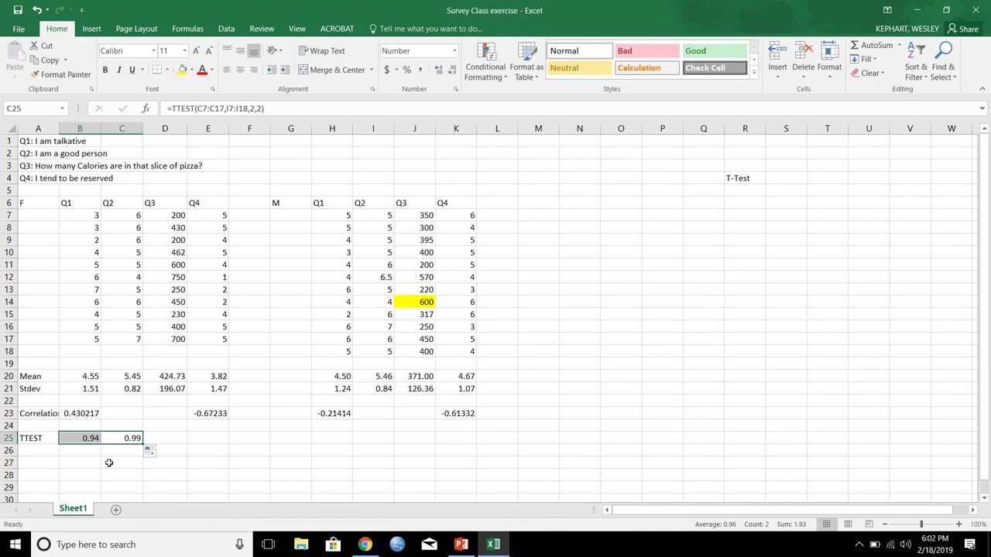
pyautogui.click(124, 438)
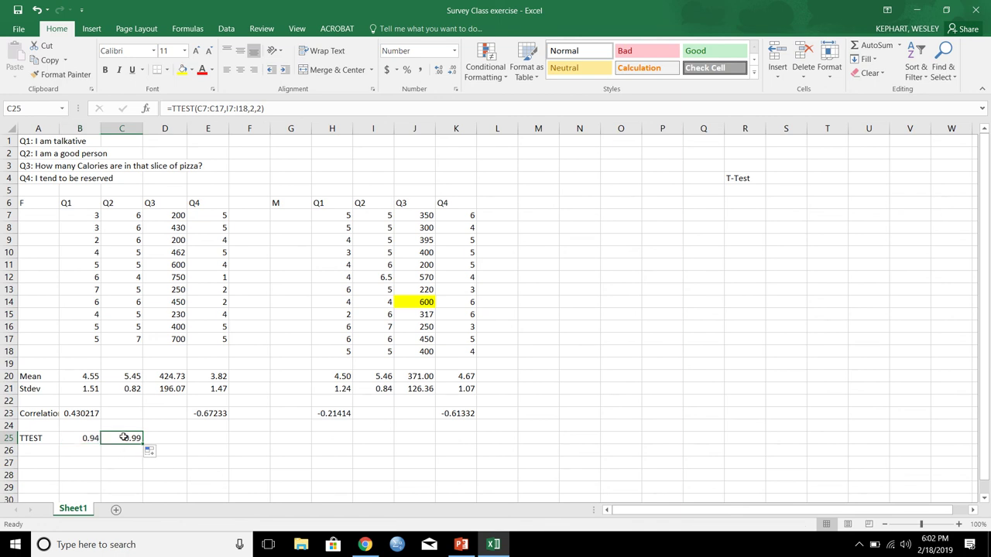
# Check which Q2 ranges the t-test formula in C25 compares, leaving the formula as it is and C25 selected.
pyautogui.press('Down')
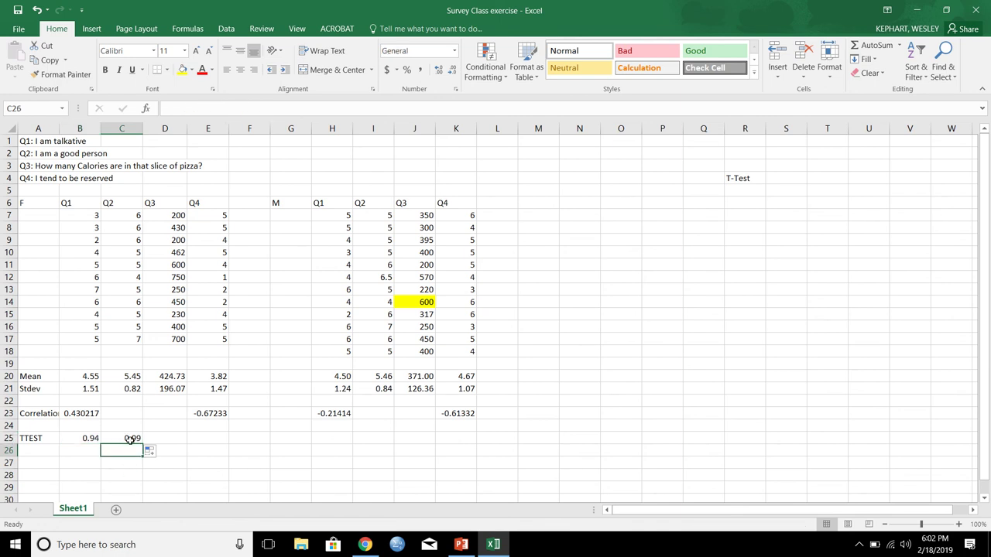
pyautogui.click(127, 438)
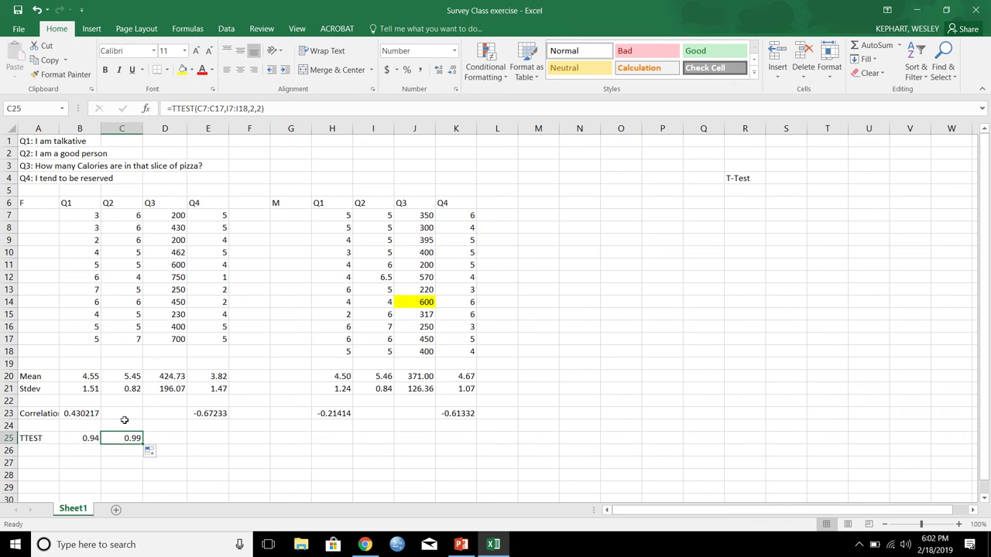
pyautogui.click(283, 111)
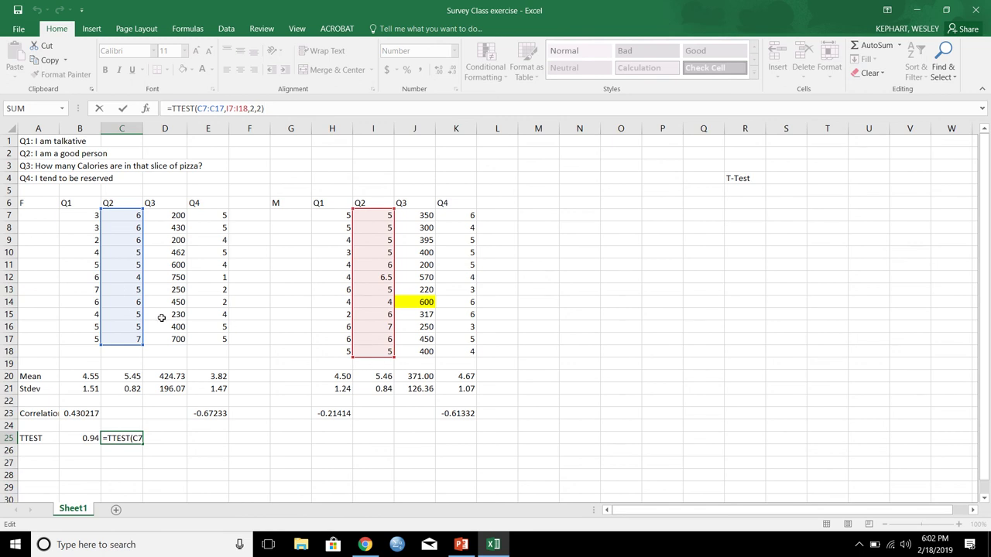
pyautogui.press('Return')
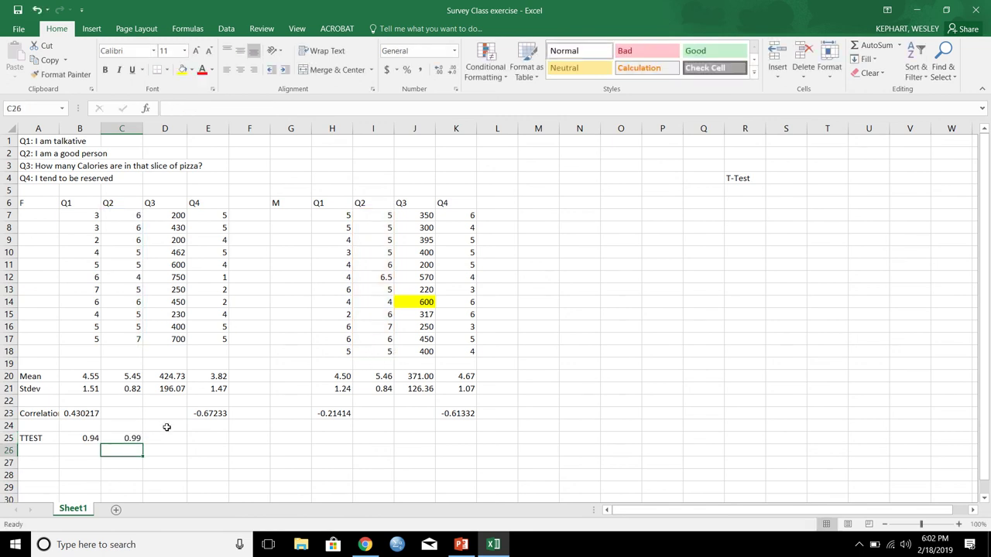
pyautogui.click(121, 438)
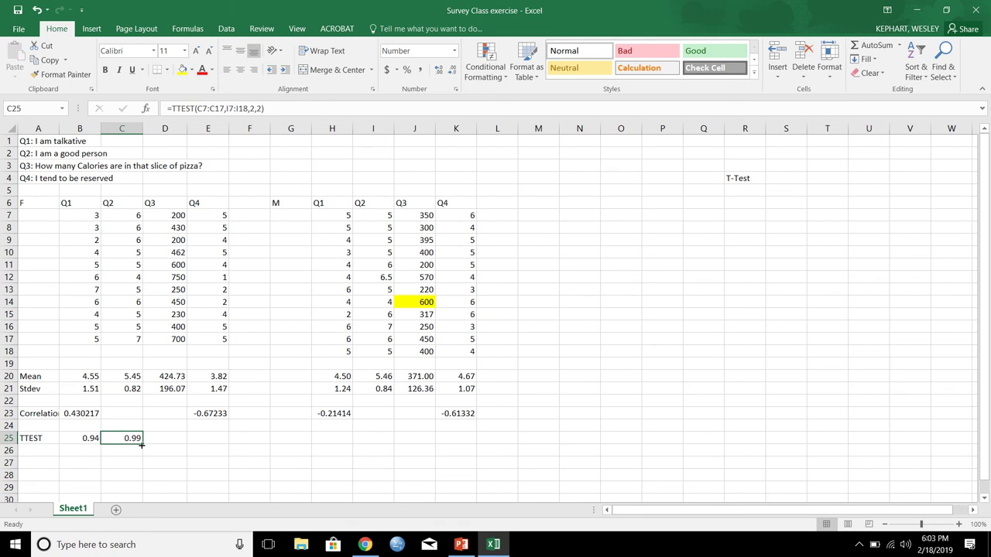
# Copy the t-test formula from C25 across to D25 for Q3 and check which ranges it compares.
pyautogui.moveTo(142, 445); pyautogui.dragTo(175, 447)
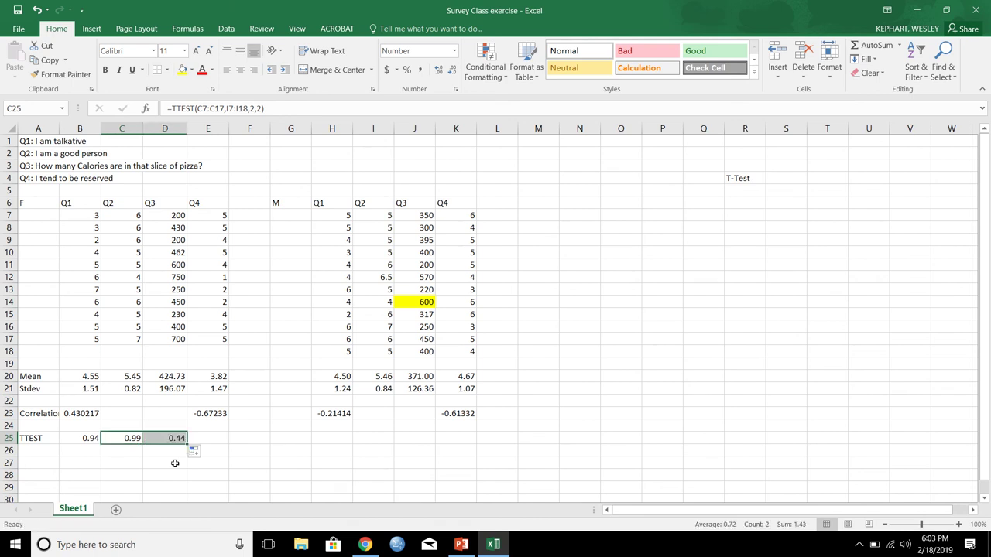
pyautogui.click(171, 438)
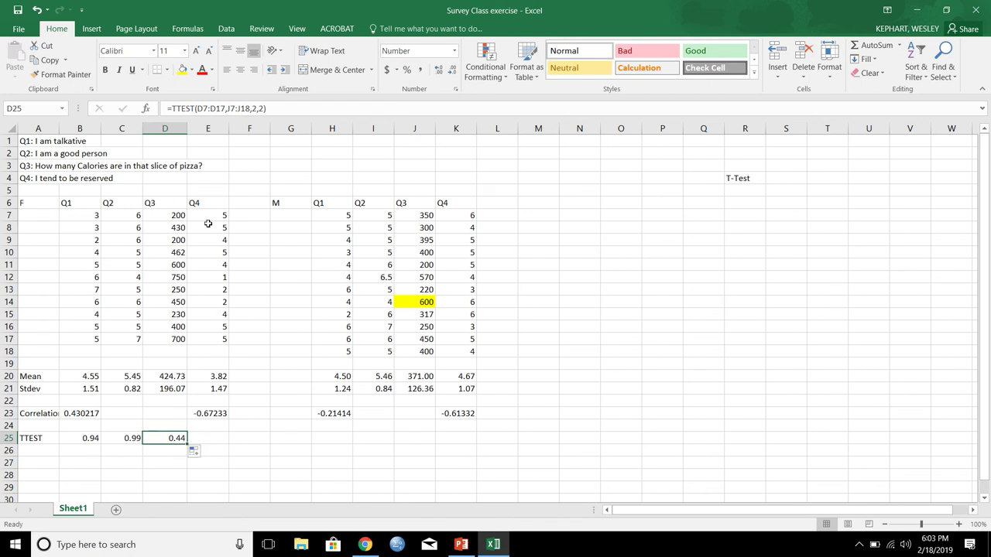
pyautogui.click(295, 106)
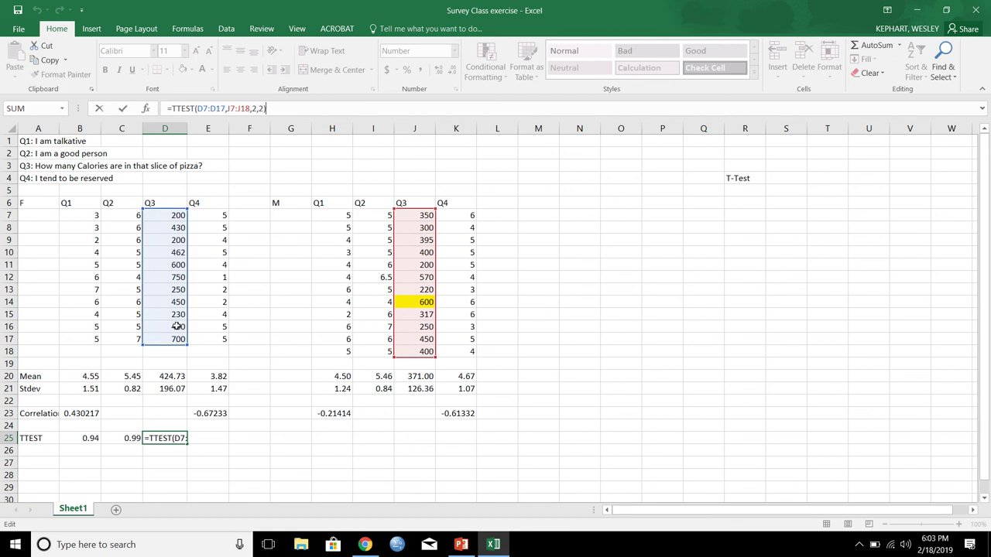
pyautogui.press('Return')
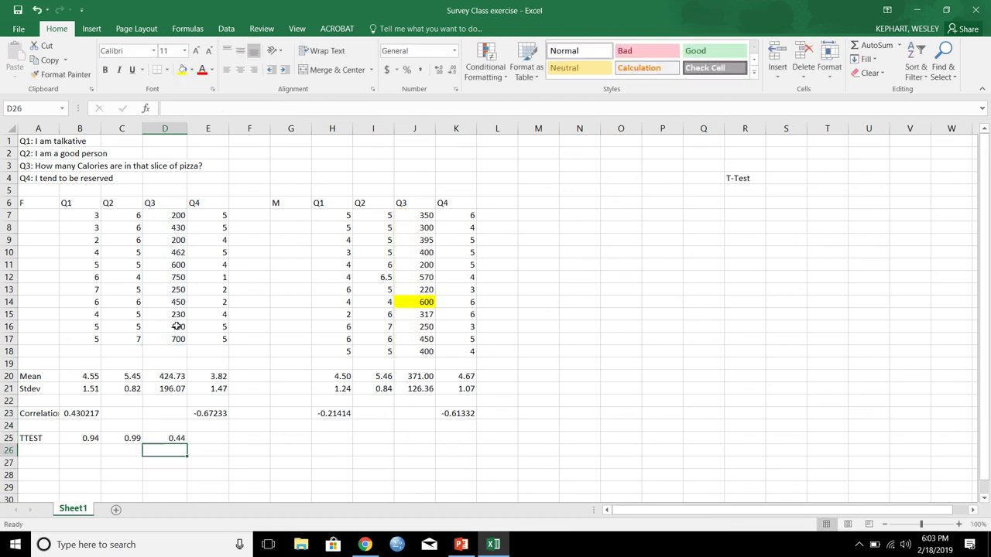
# Copy the t-test formula from D25 across to E25 for Q4 and check which ranges it compares.
pyautogui.click(176, 439)
pyautogui.moveTo(186, 445); pyautogui.dragTo(216, 446)
pyautogui.click(214, 438)
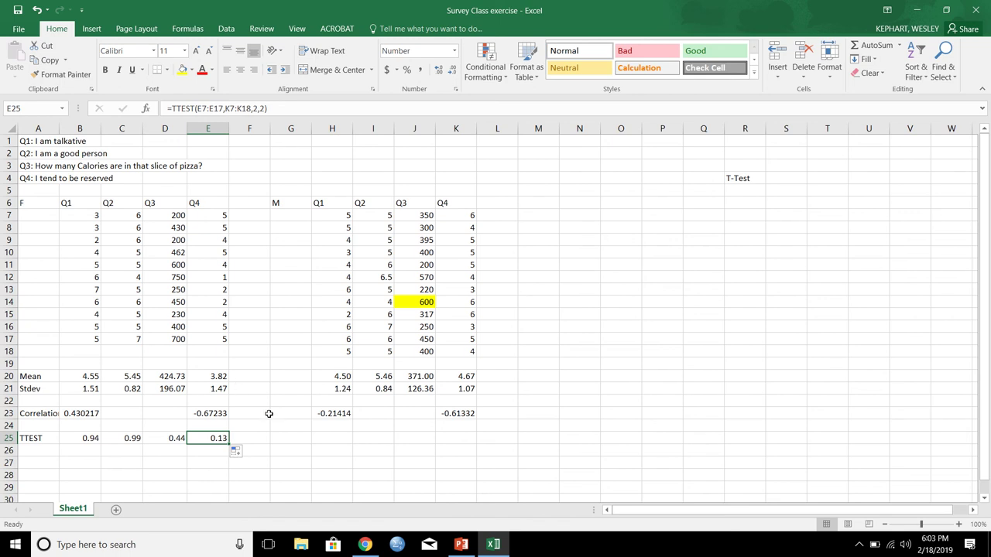
pyautogui.click(286, 113)
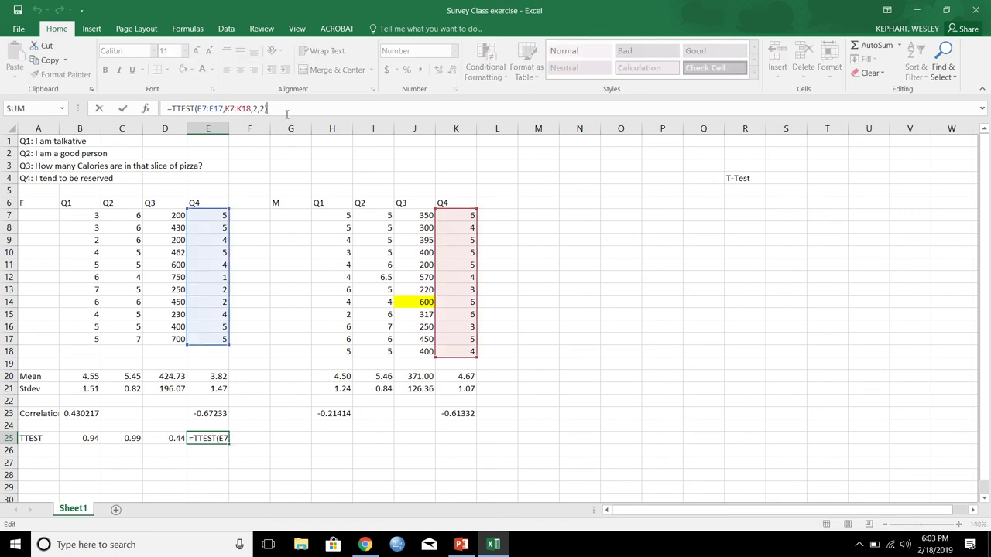
pyautogui.click(290, 449)
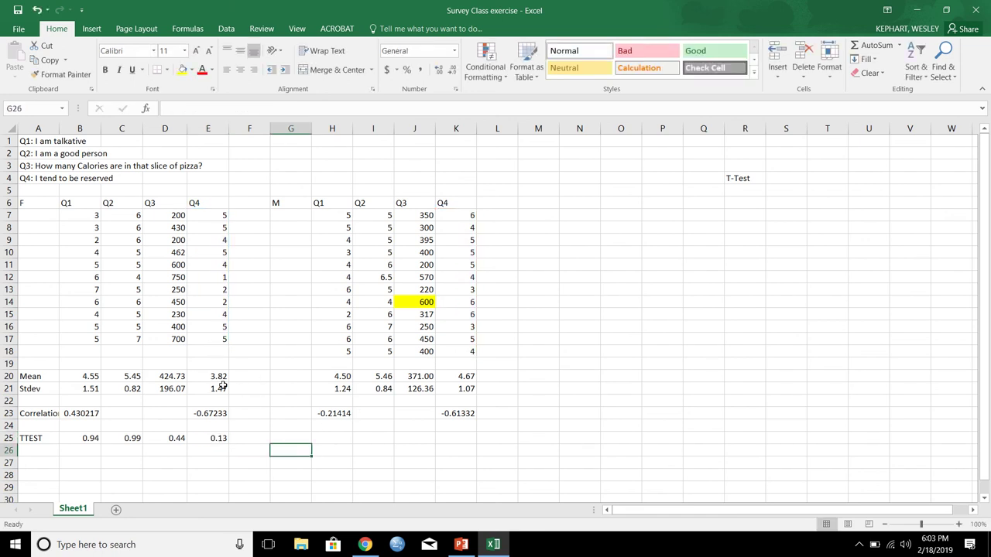
# Compare the Q4 means and standard deviations of the F and M groups with the Q4 t-test in E25.
pyautogui.click(219, 377)
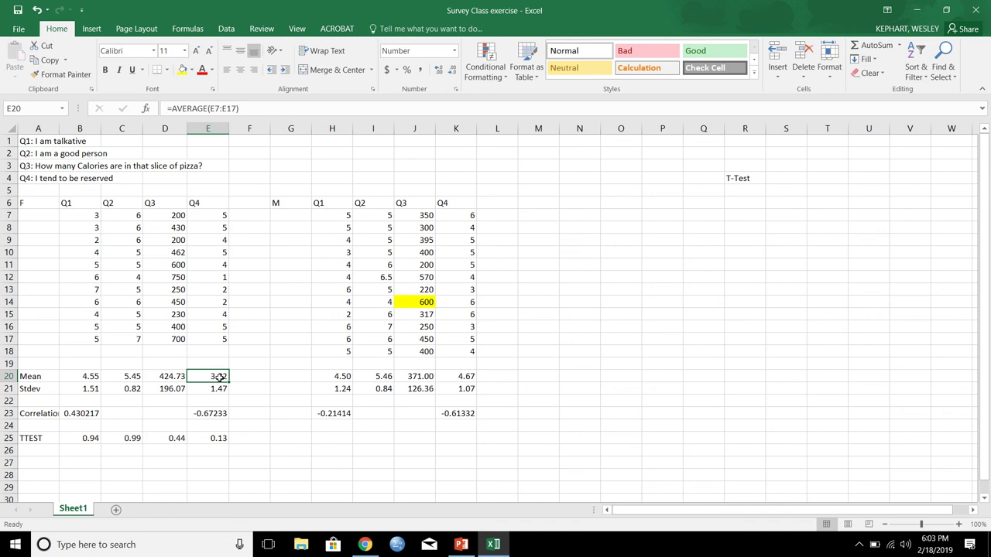
pyautogui.click(454, 384)
pyautogui.click(456, 375)
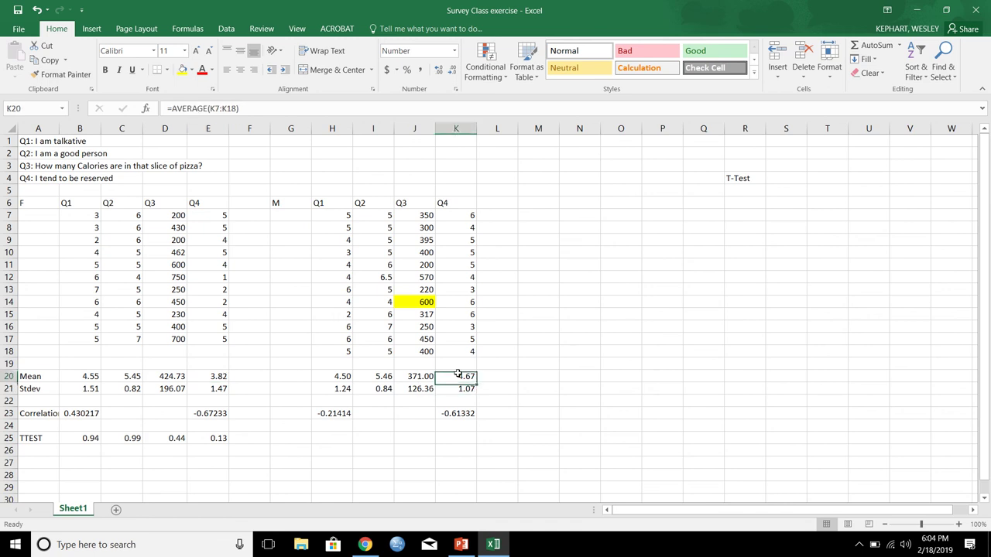
pyautogui.click(217, 391)
pyautogui.click(462, 393)
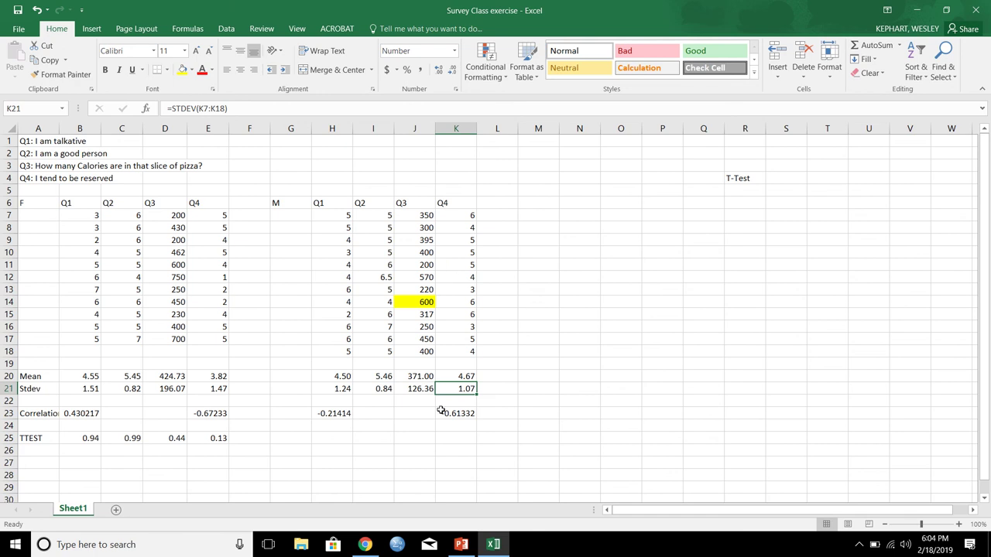
pyautogui.click(217, 439)
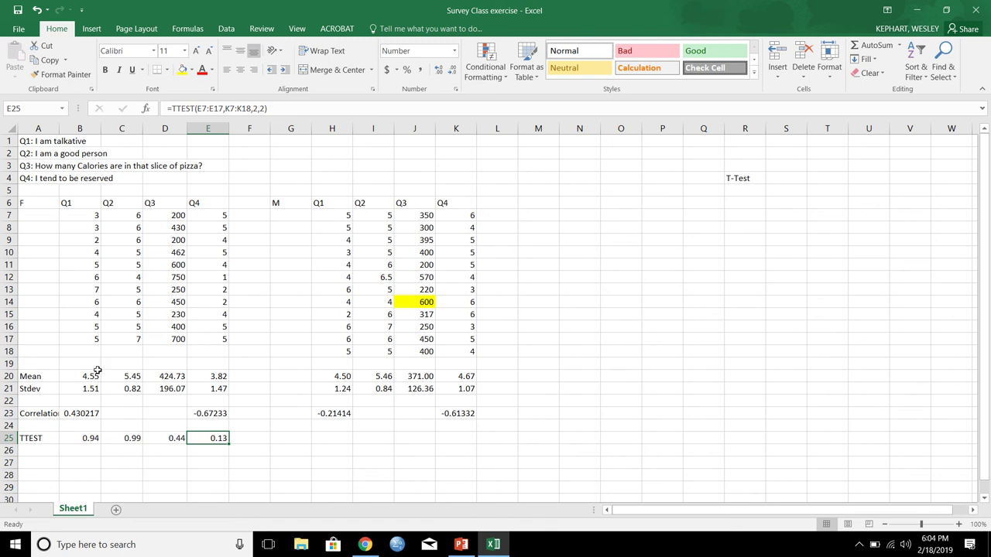
# Review the F group's means and standard deviations in B20:E21 and the t-test in E25, ending on the T-Test label in R4.
pyautogui.moveTo(93, 375); pyautogui.dragTo(216, 388)
pyautogui.click(210, 435)
pyautogui.click(738, 179)
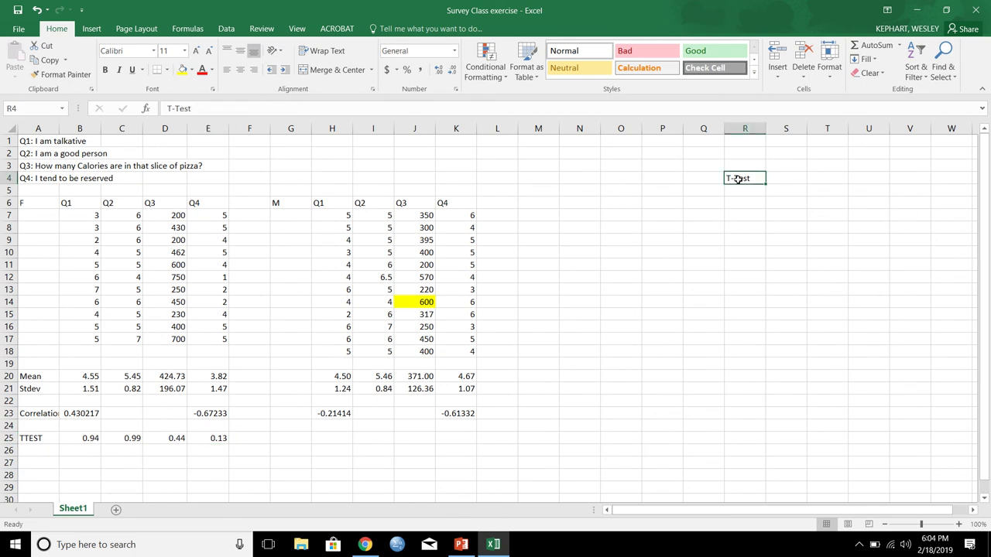